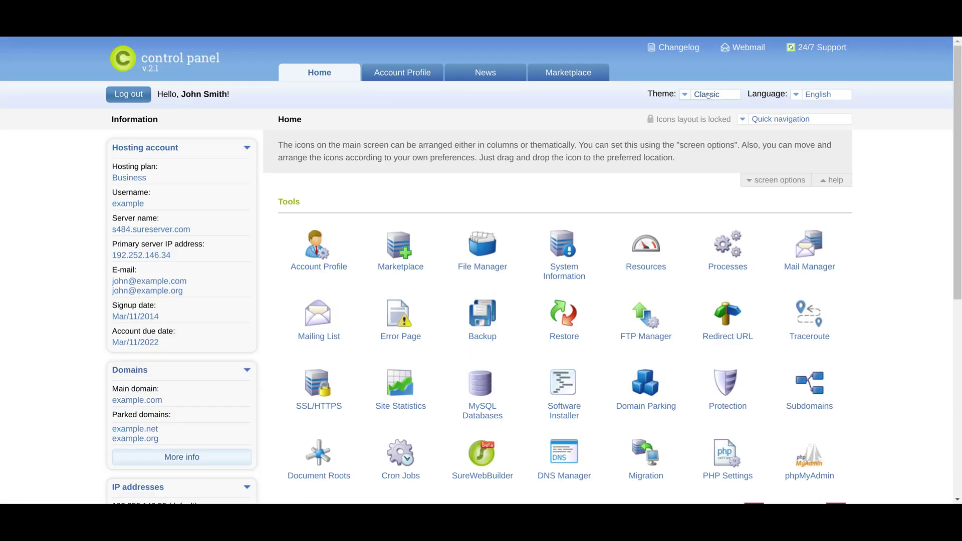
Switch the interface theme from Classic to Dark, then to Modern.
left_click(707, 95)
left_click(696, 139)
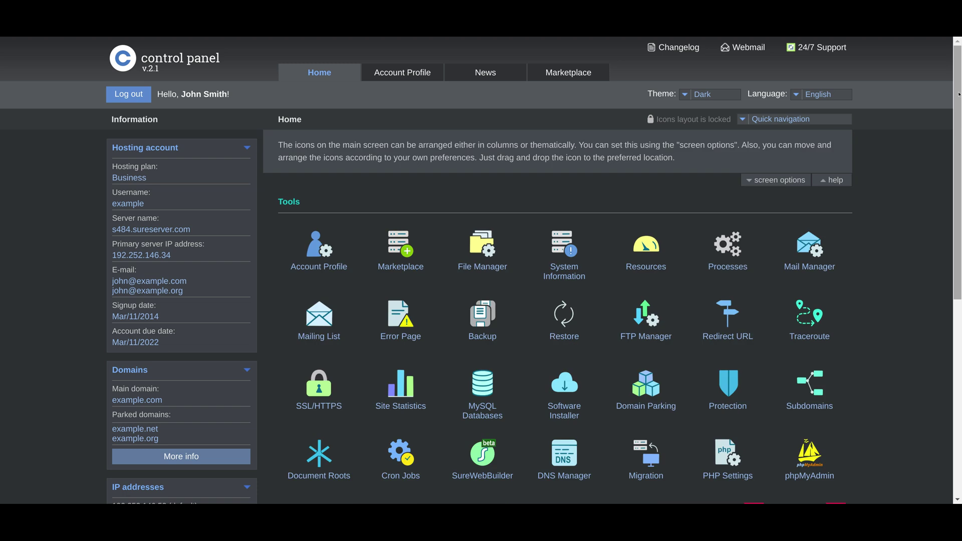
mouse_move(959, 94)
left_mouse_down()
mouse_move(959, 266)
mouse_move(959, 96)
left_mouse_up()
left_click(712, 94)
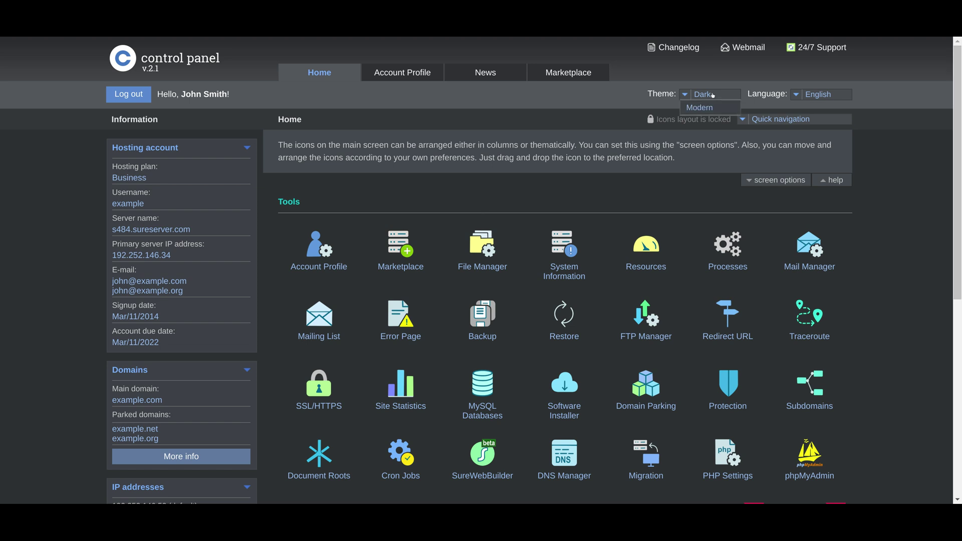
left_click(703, 114)
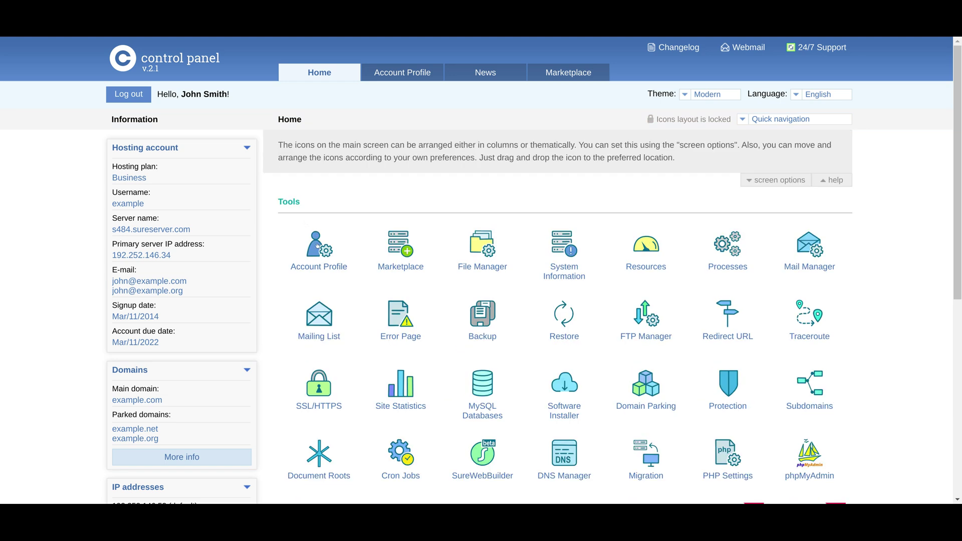
left_click(317, 246)
Scroll through the Account Profile page, reviewing the Change password and Two-factor authentication sections.
left_click_drag(959, 192, 955, 397)
triple_click(310, 186)
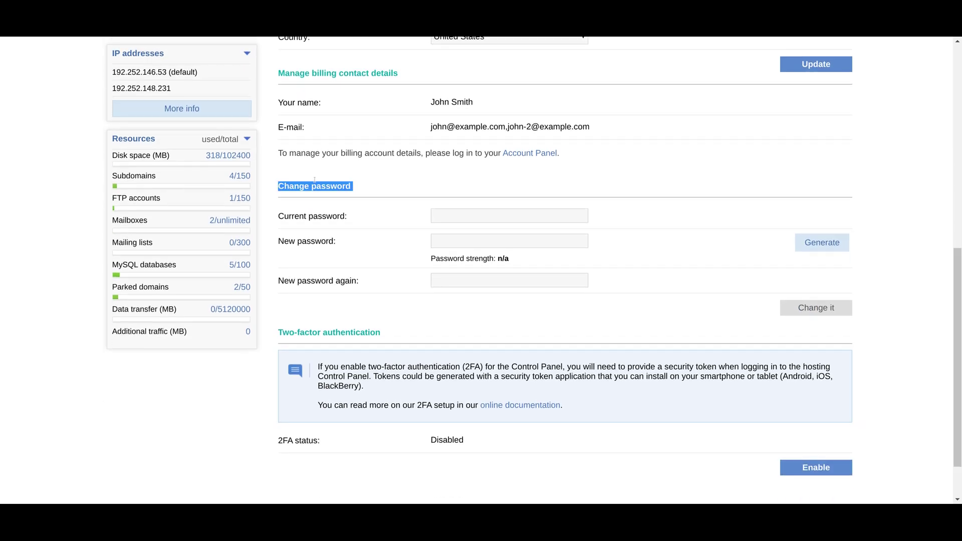
left_click(315, 180)
triple_click(335, 331)
left_click(335, 327)
left_click_drag(959, 385, 960, 182)
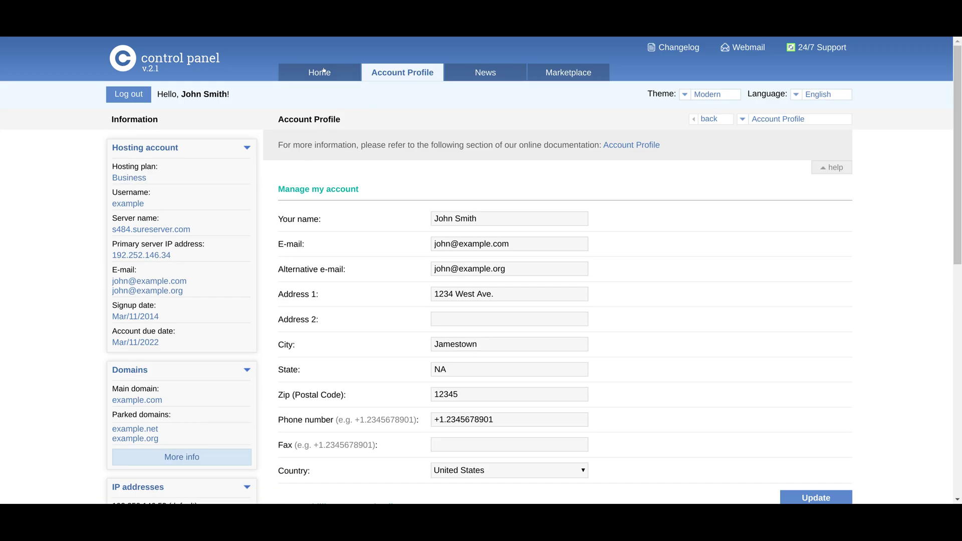
Return Home and view the Marketplace page's account extension and new account options.
left_click(307, 76)
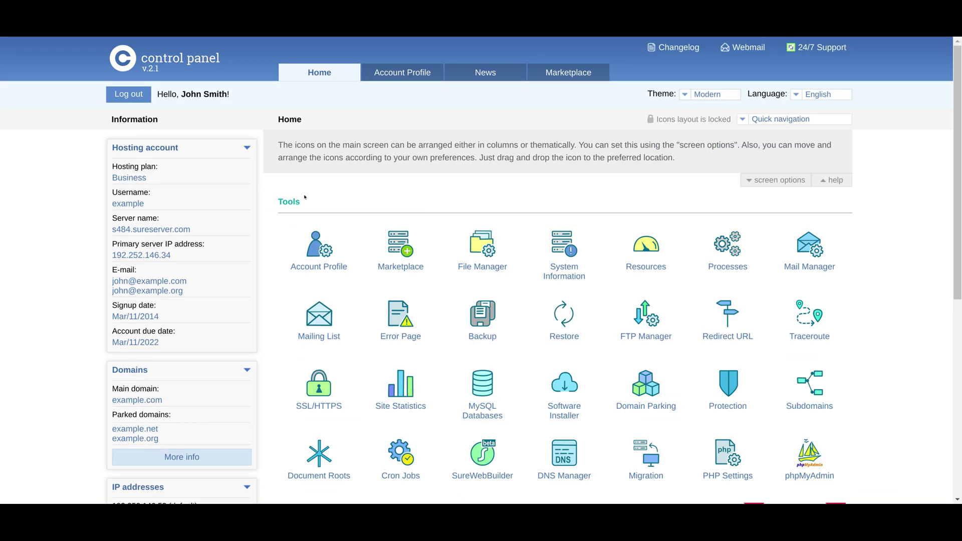
left_click(397, 247)
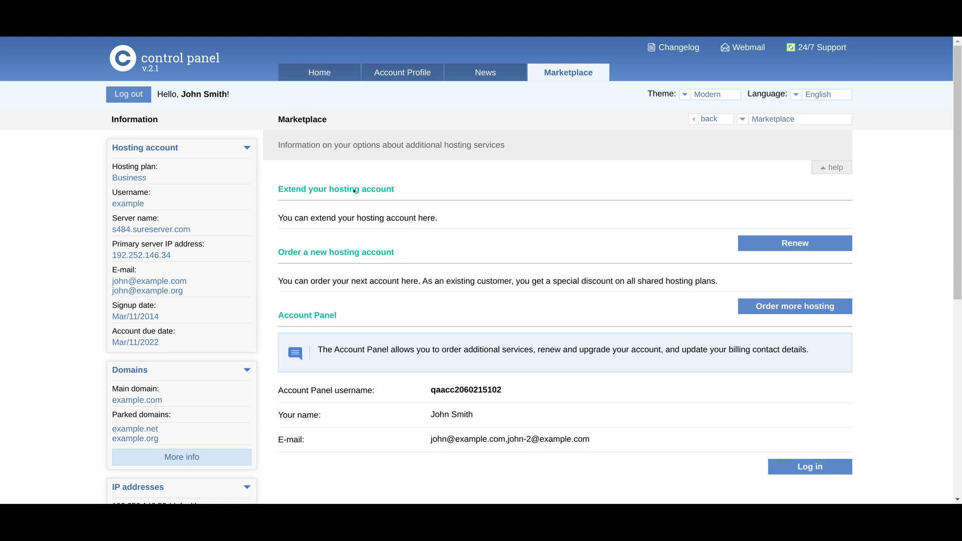
triple_click(336, 228)
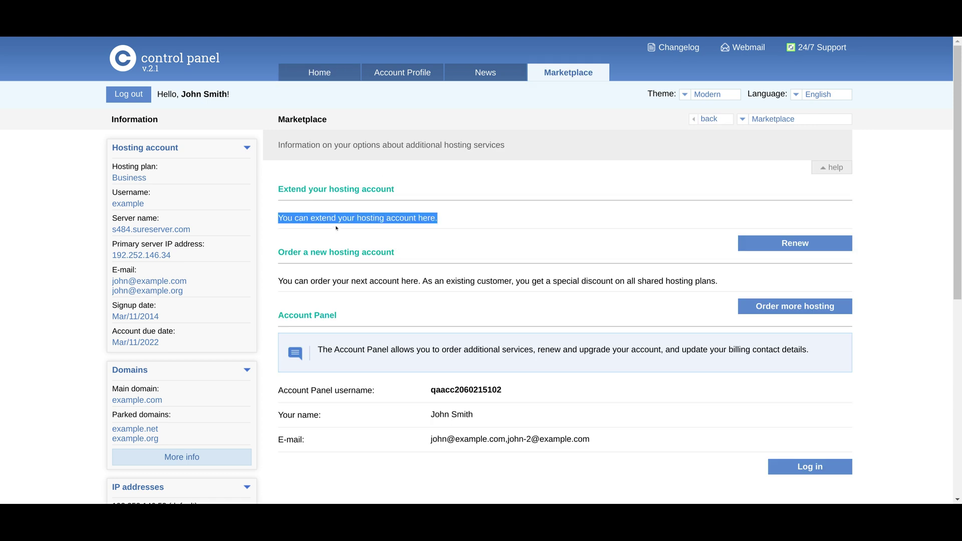
triple_click(328, 280)
left_click(328, 281)
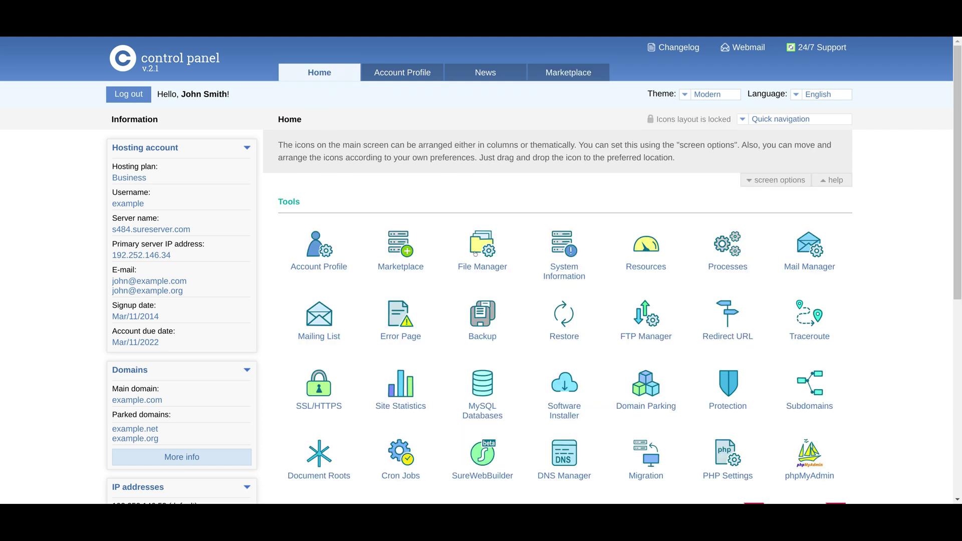
left_click(475, 253)
Open the www folder and view .htaccess in the editor, leaving without saving.
left_click(318, 377)
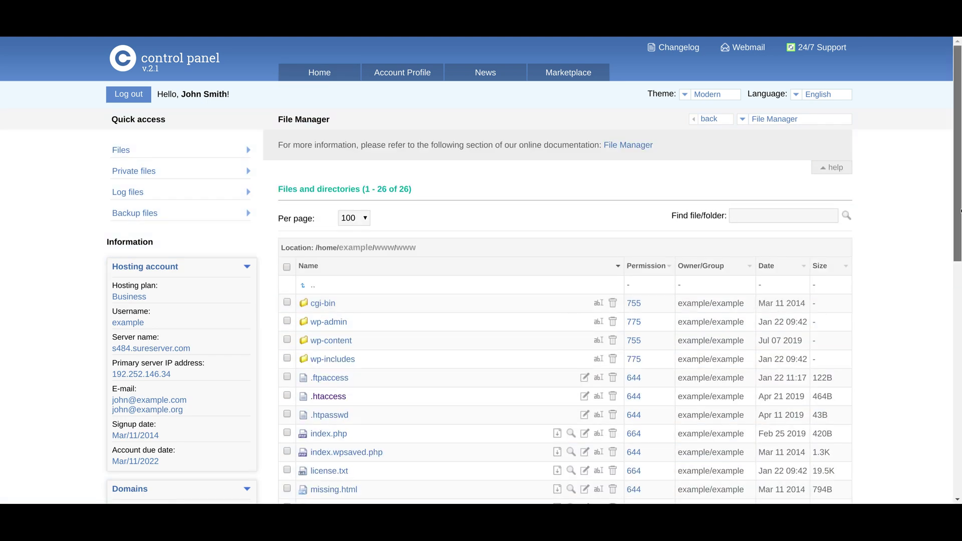
scroll(331, 221, "down", 4)
left_click(332, 221)
scroll(800, 294, "down", 1)
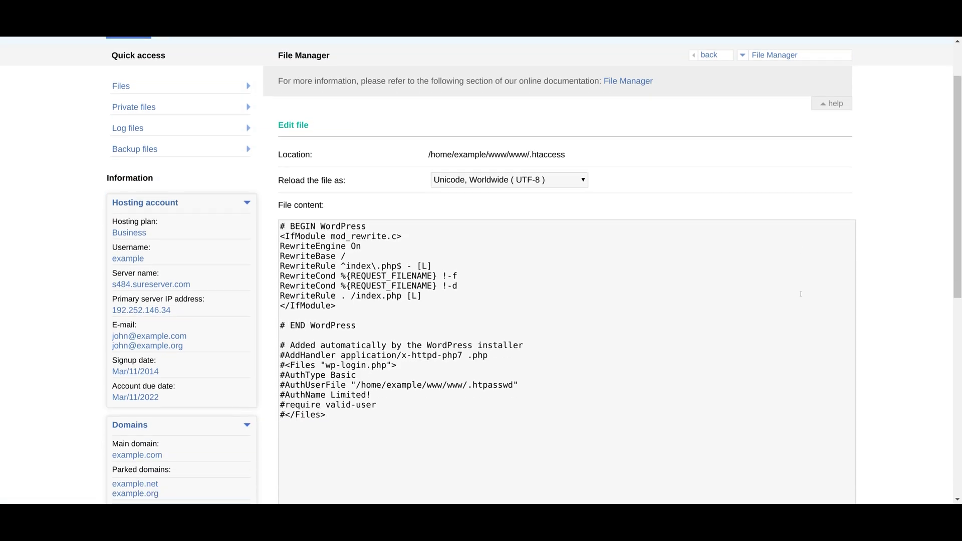
scroll(800, 294, "down", 5)
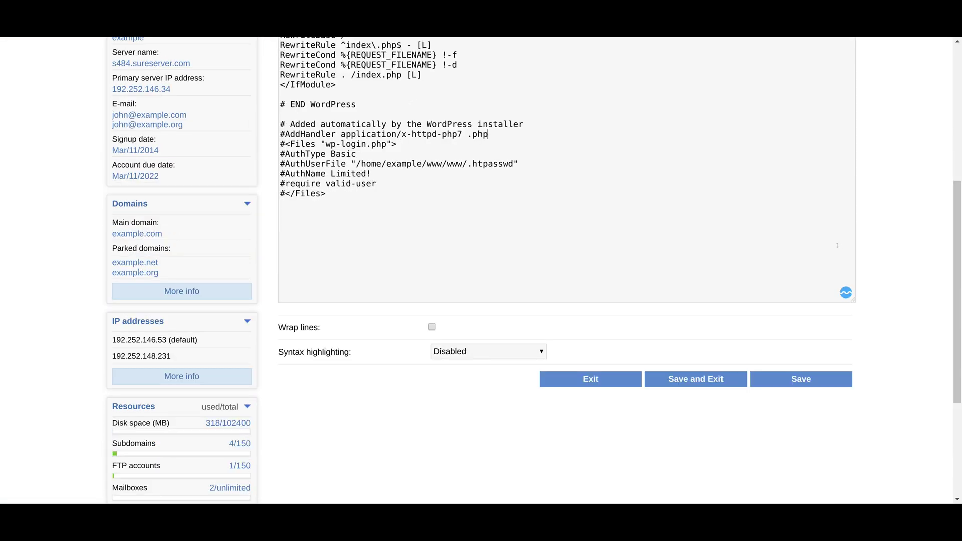
scroll(837, 246, "up", 2)
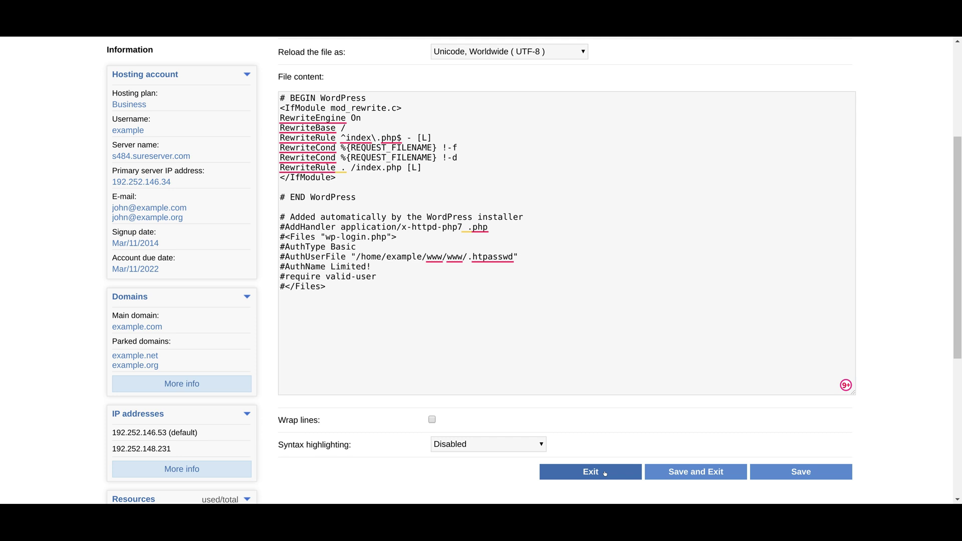
left_click(591, 472)
Copy wp-trackback.php and wp-signup.php to /www/anothertest.
scroll(714, 289, "down", 1)
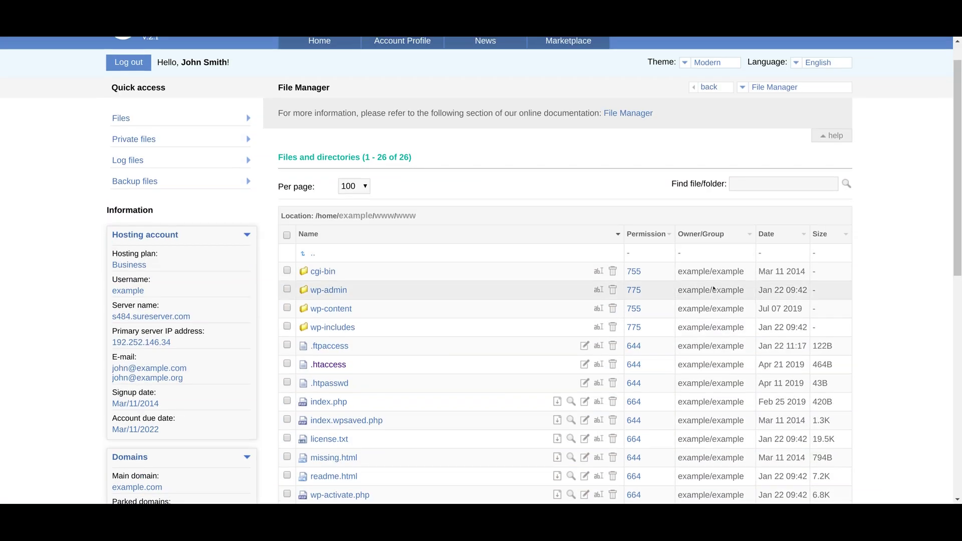
scroll(714, 289, "down", 7)
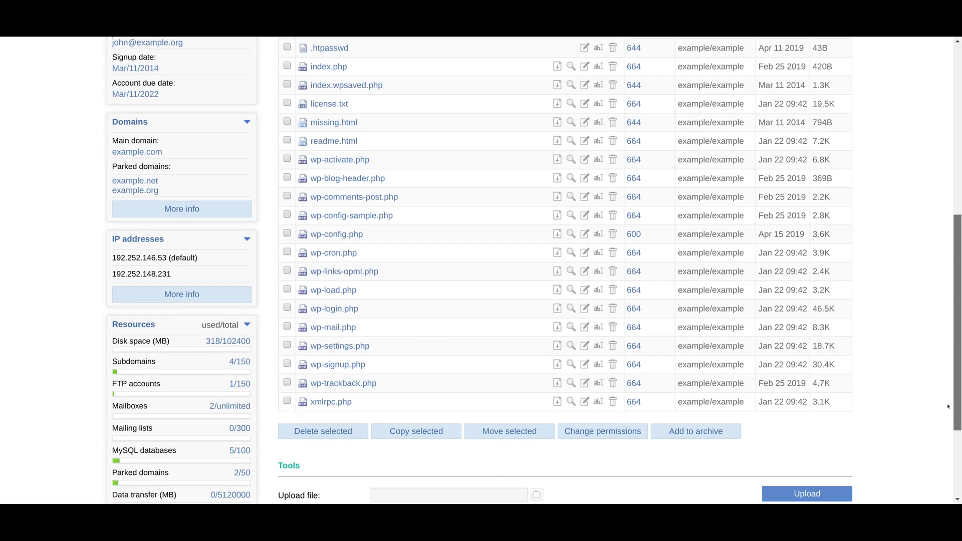
scroll(949, 407, "down", 1)
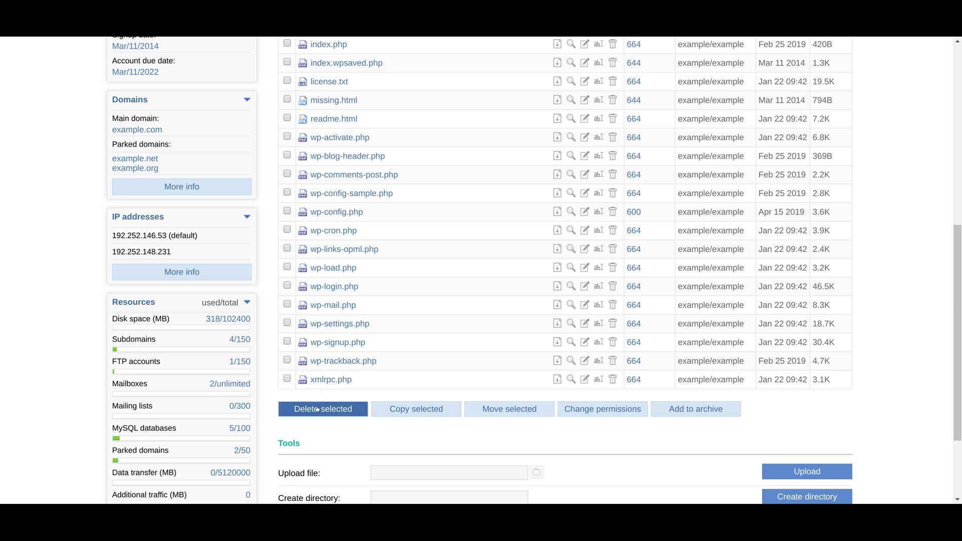
left_click(287, 360)
left_click(288, 341)
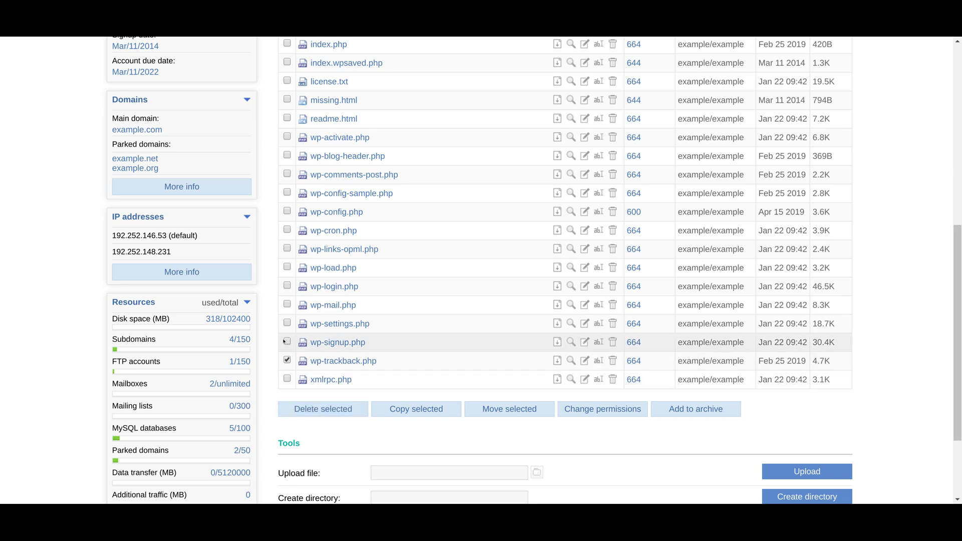
left_click(387, 415)
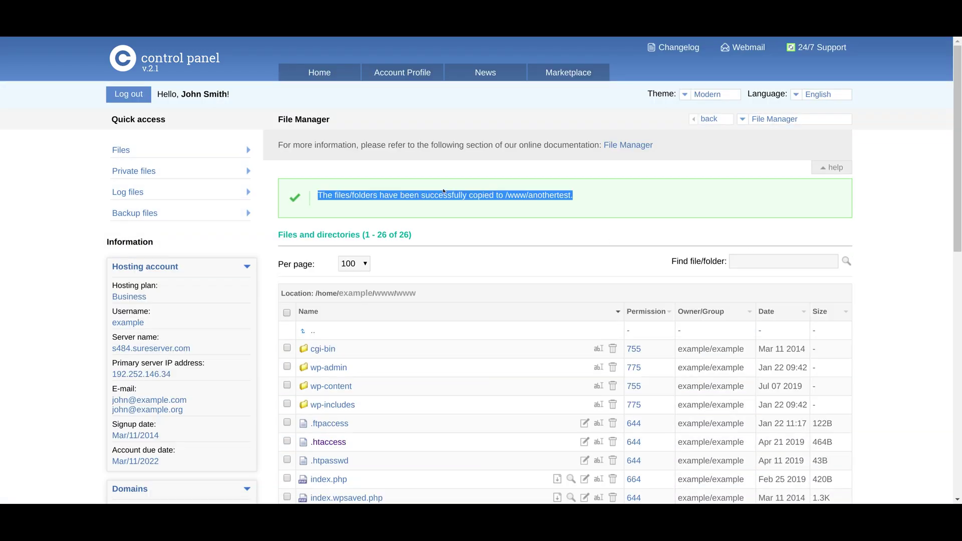
Start changing wp-trackback.php's permissions and review the Upload file area.
scroll(944, 317, "down", 5)
scroll(944, 317, "down", 3)
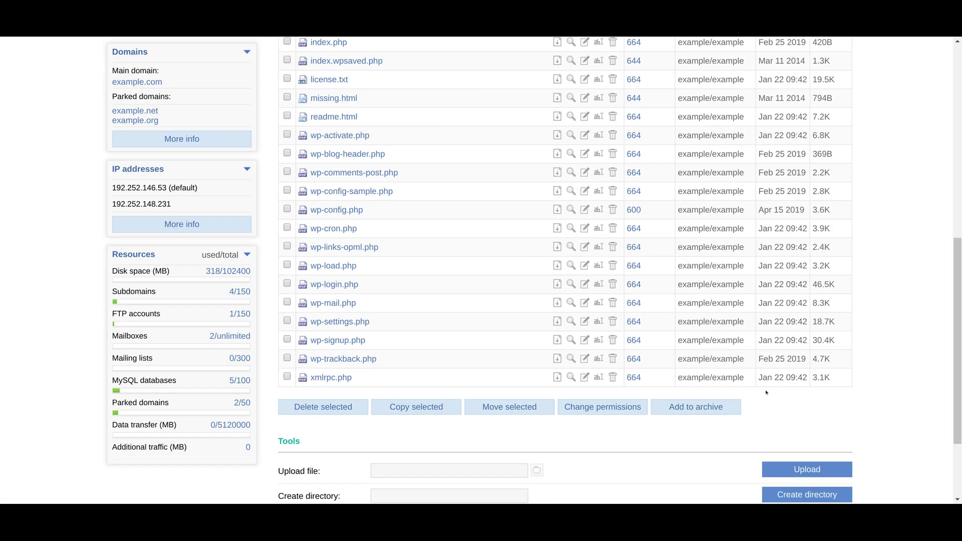
left_click(634, 358)
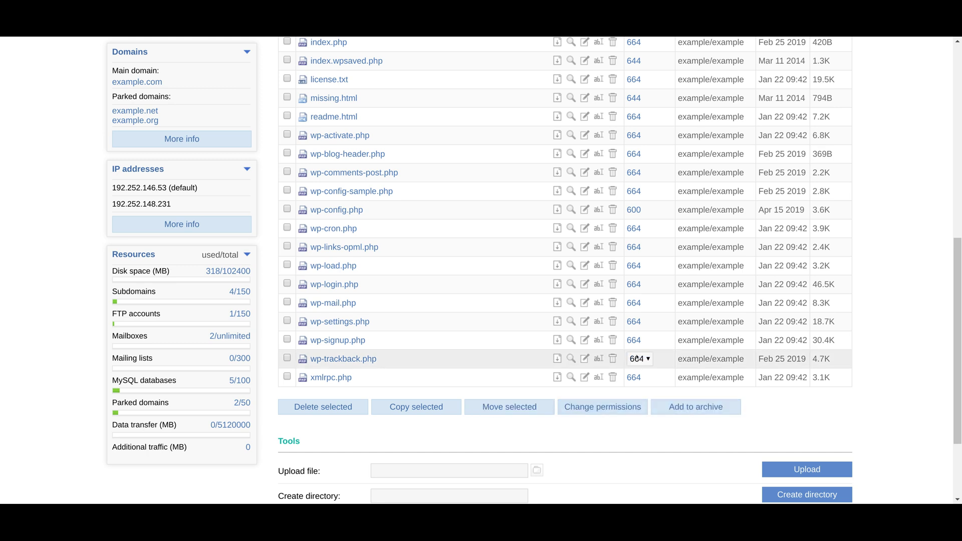
scroll(502, 379, "down", 3)
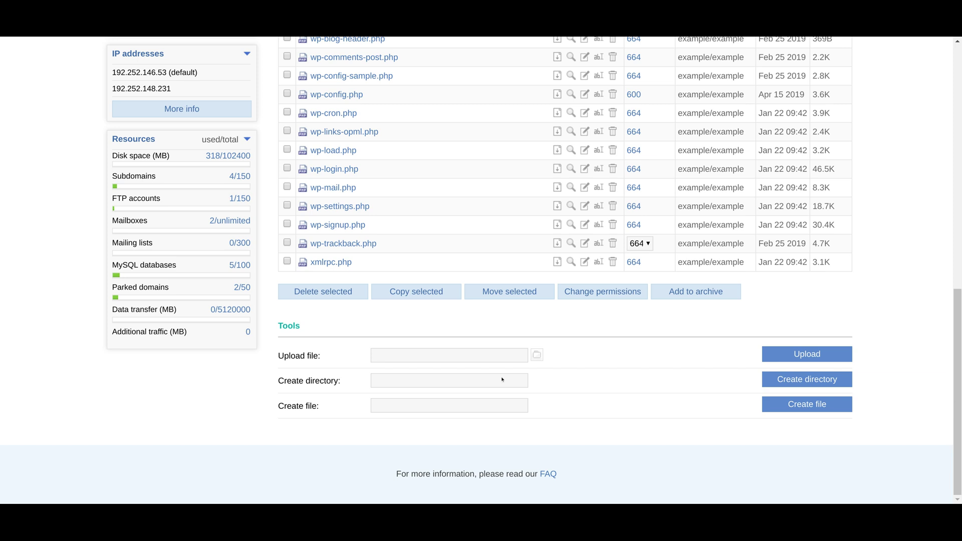
triple_click(321, 356)
left_click(302, 351)
left_click_drag(960, 351, 961, 136)
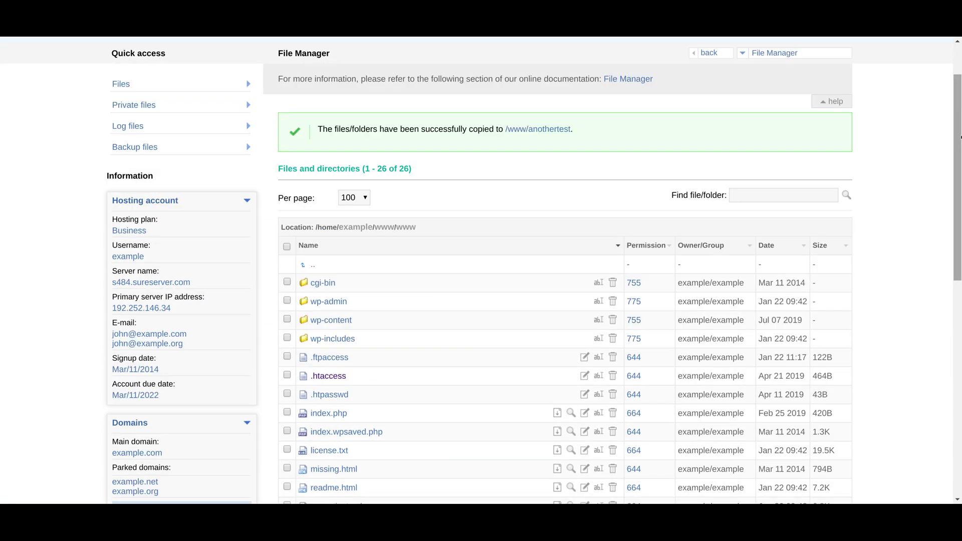
Search the files for index.php, which finds 14 matches.
left_click(758, 191)
type("index.")
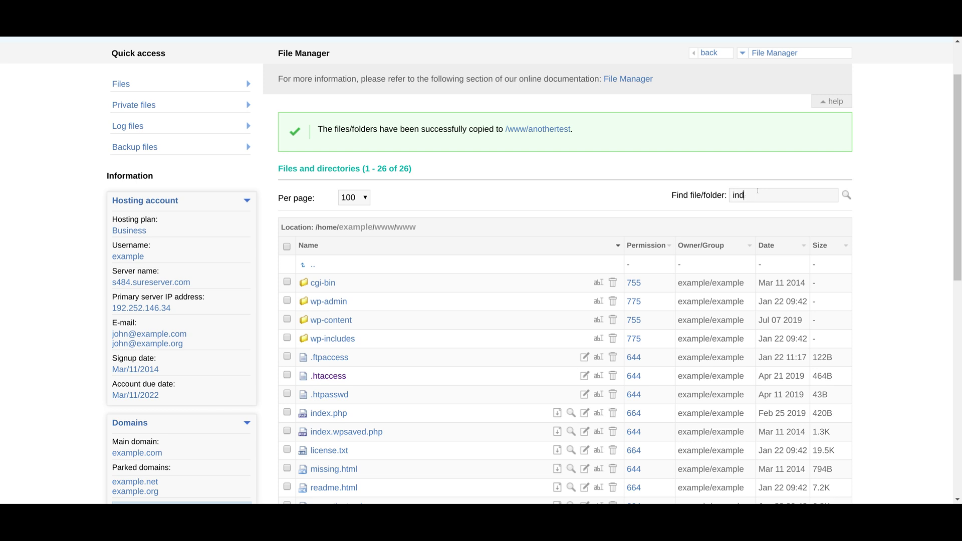
type("php")
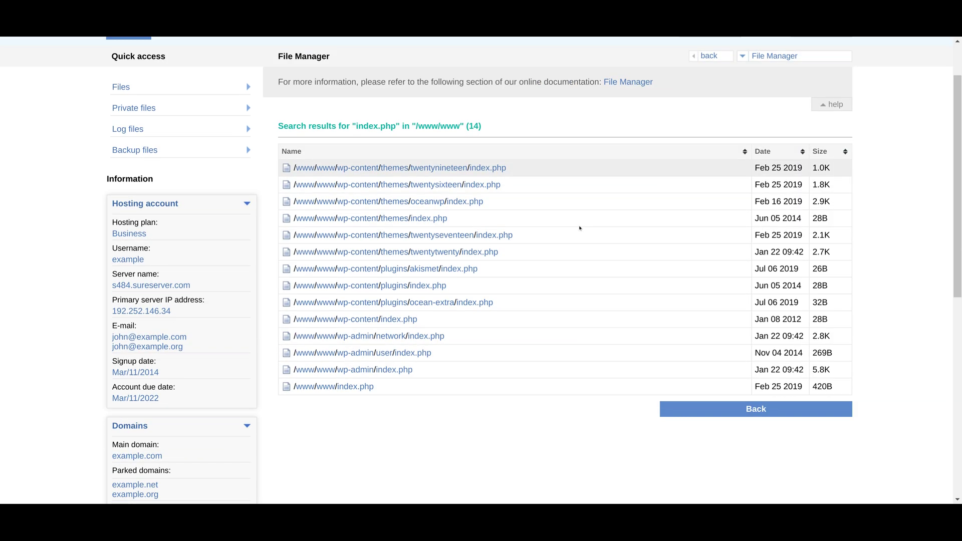
scroll(580, 228, "down", 2)
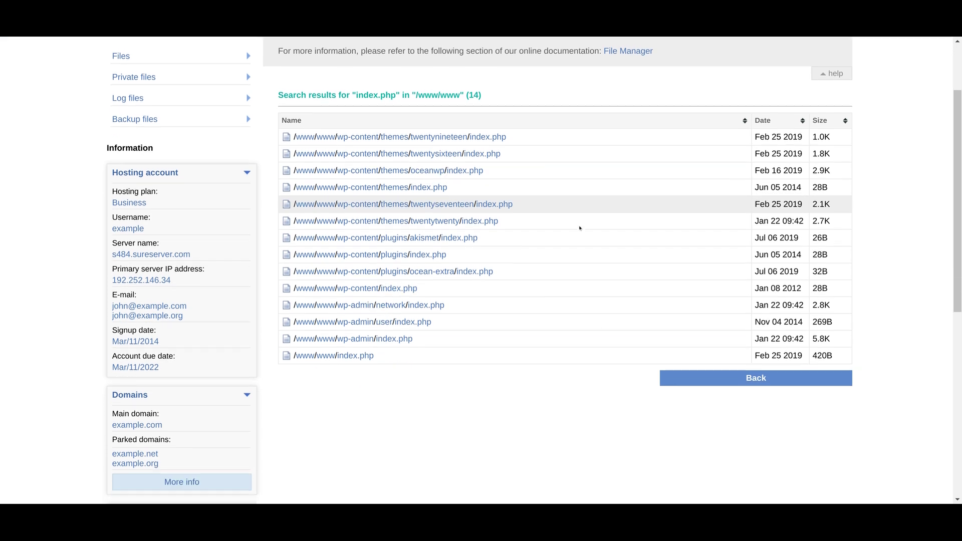
scroll(957, 150, "up", 4)
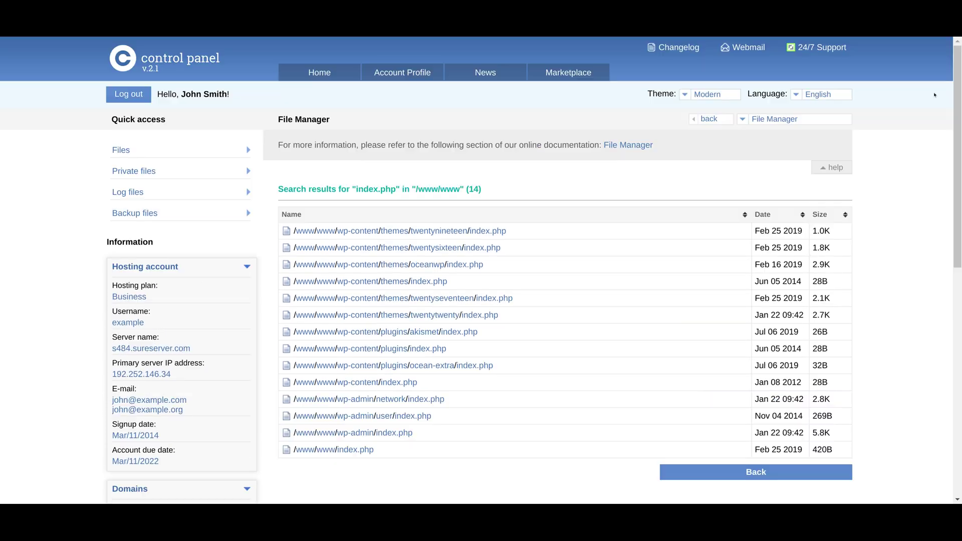
left_click(322, 73)
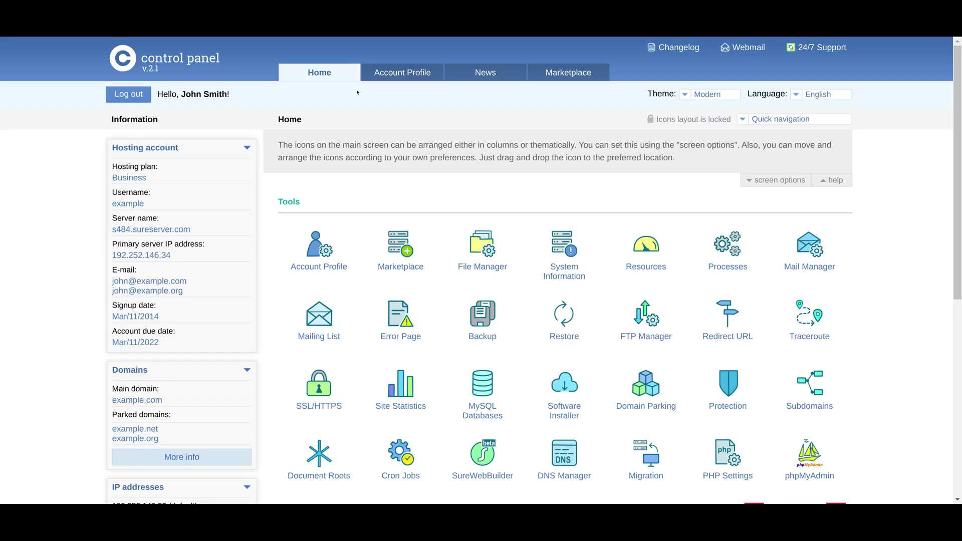
Review the System Information page's nameserver list and Installed software section.
left_click(561, 251)
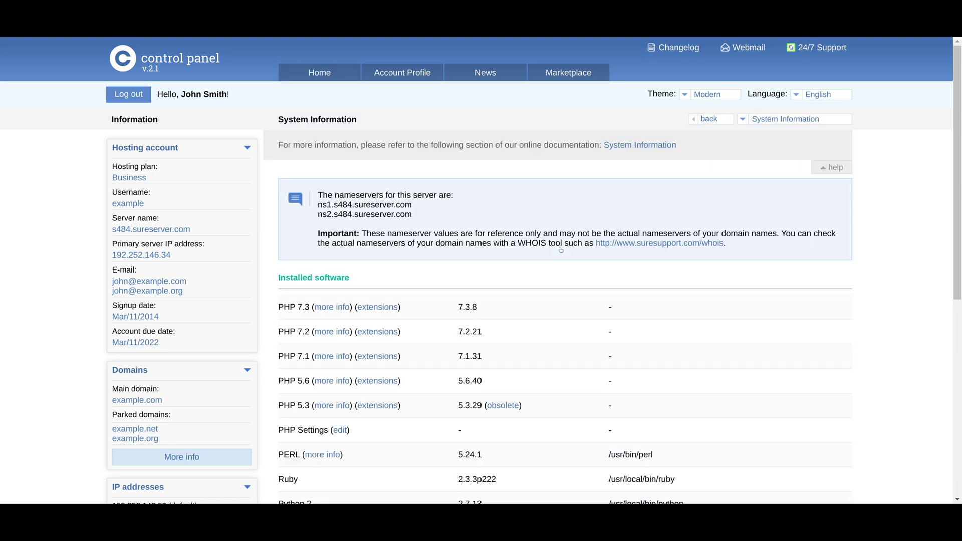
triple_click(308, 278)
left_click(307, 272)
left_click_drag(326, 189, 435, 213)
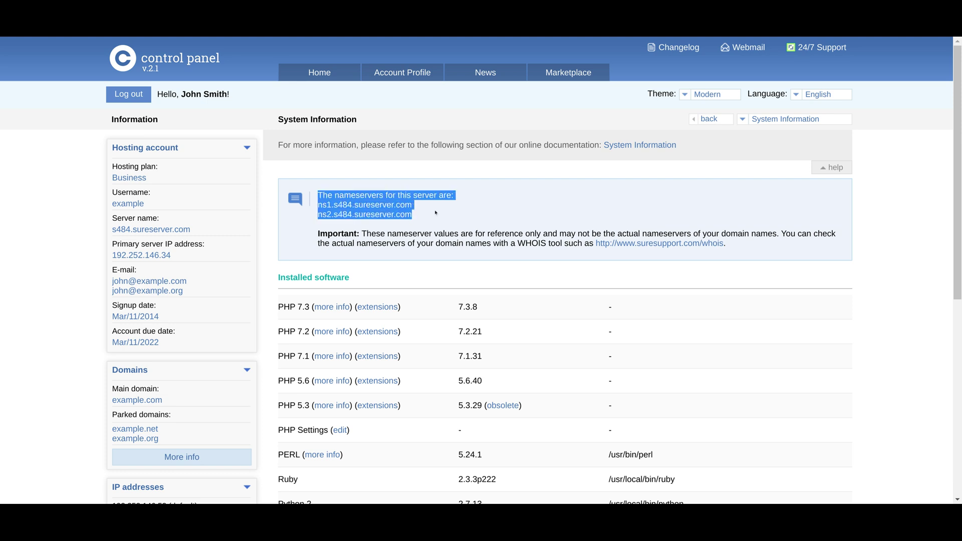
left_click(320, 283)
triple_click(320, 277)
left_click(320, 277)
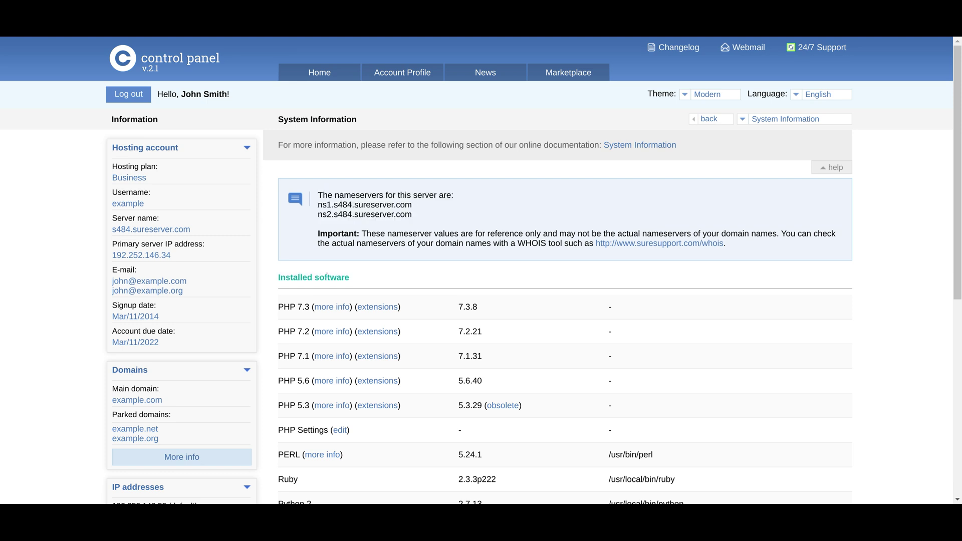
mouse_move(960, 257)
left_mouse_down()
mouse_move(959, 409)
mouse_move(960, 269)
left_mouse_up()
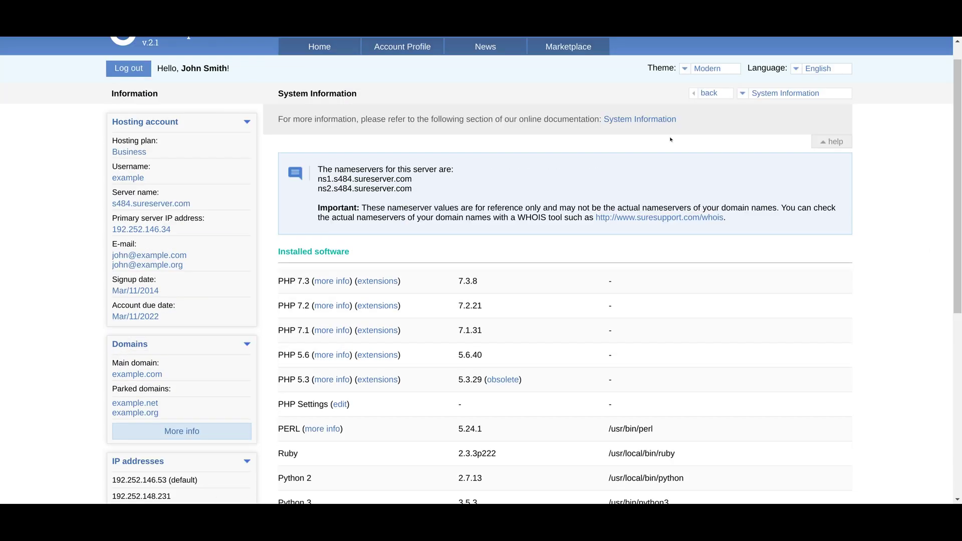
Check resource usage and the running processes overview, which shows no processes.
left_click(322, 48)
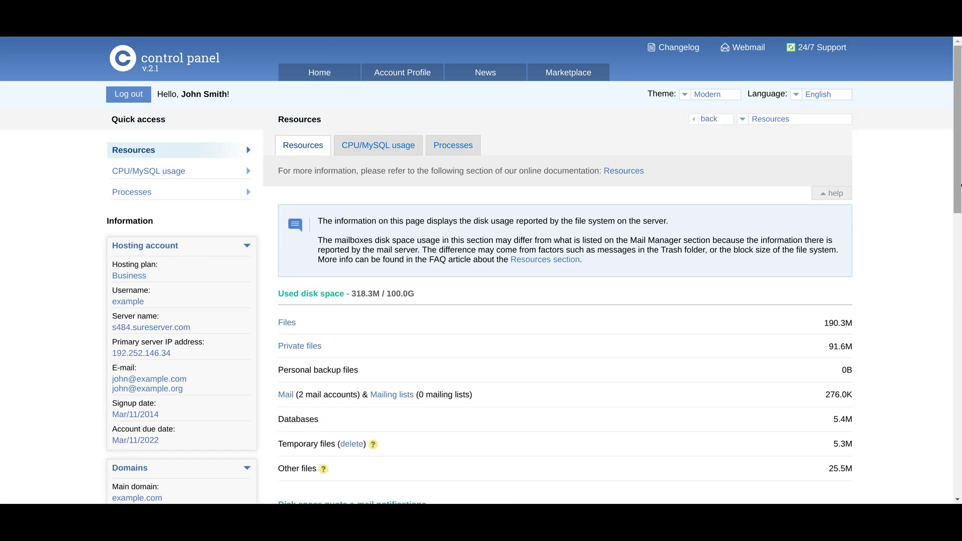
mouse_move(960, 183)
left_mouse_down()
mouse_move(959, 451)
mouse_move(959, 185)
left_mouse_up()
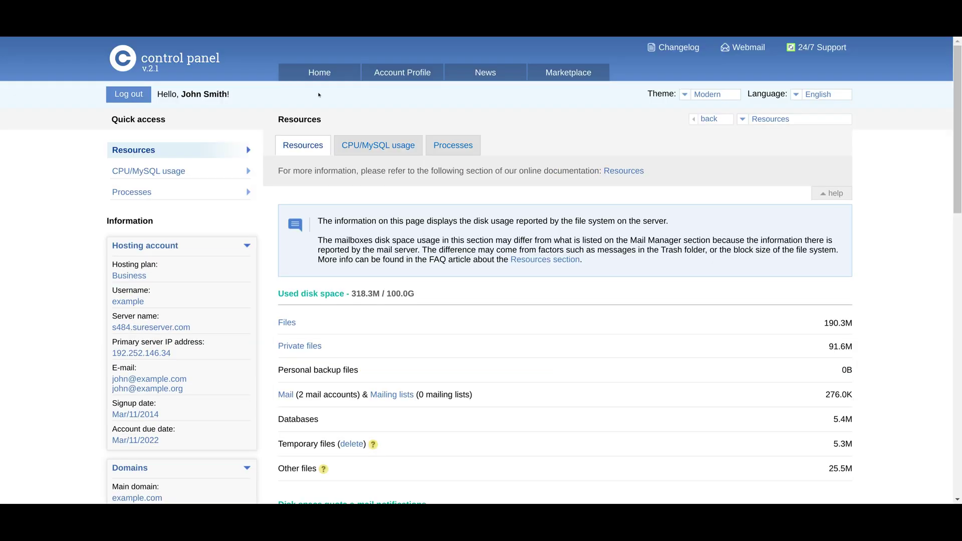
left_click(310, 70)
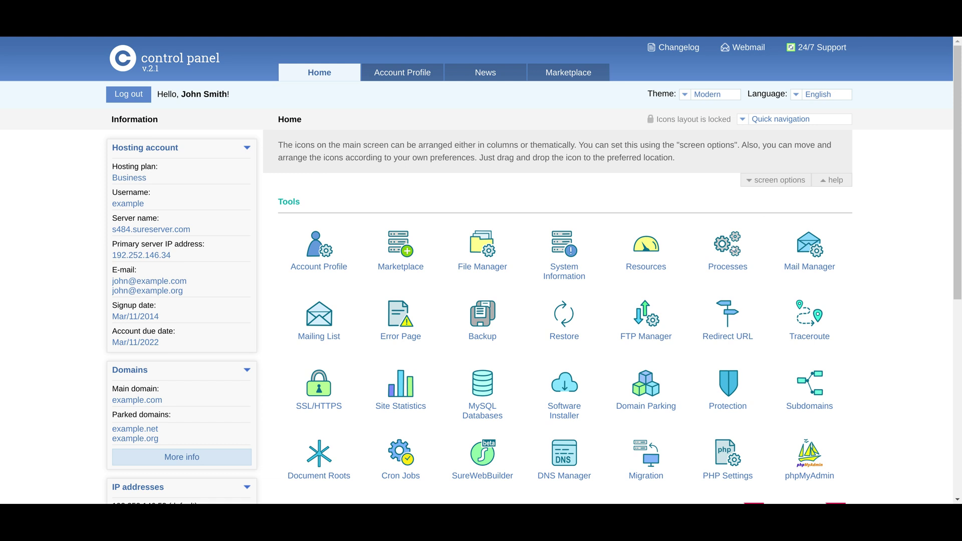
left_click(732, 247)
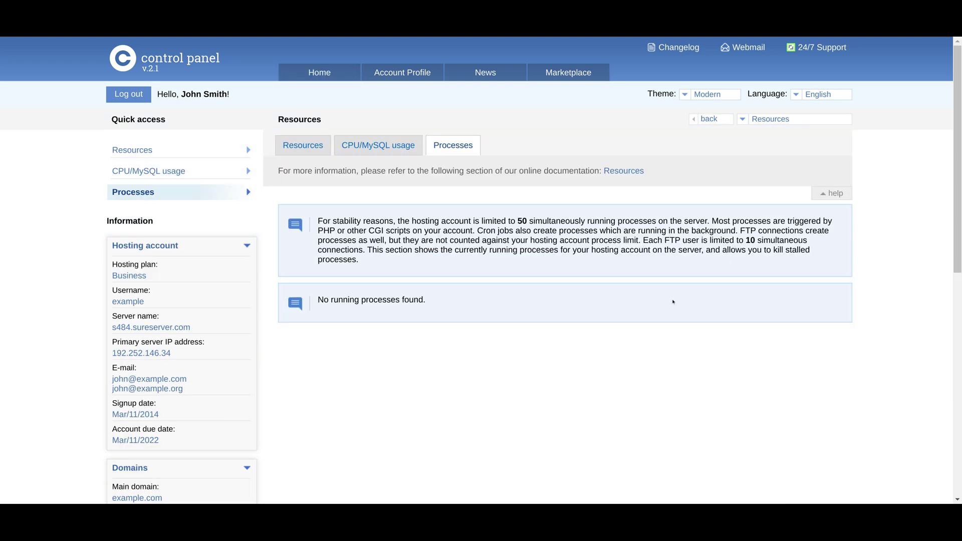
left_click(324, 74)
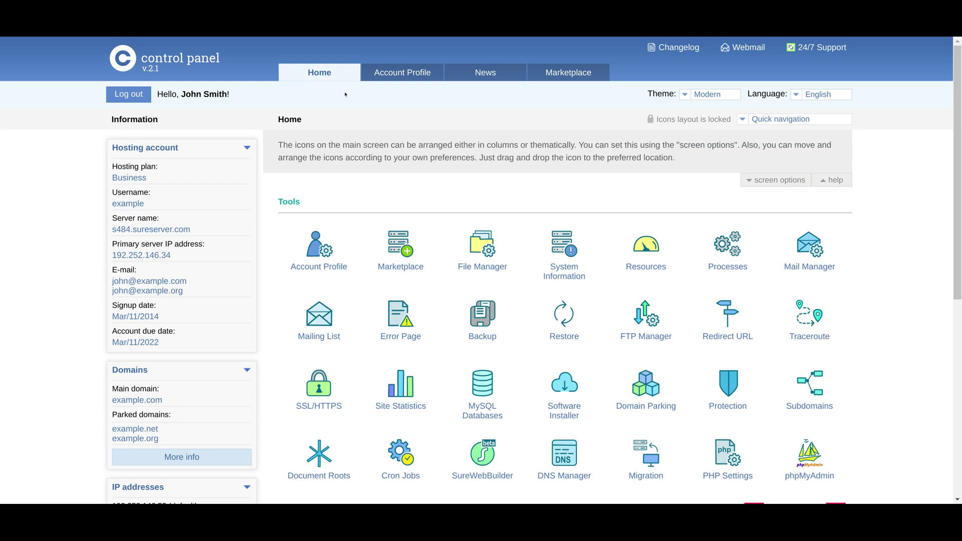
Create a mailbox named test with a generated strong password in Mail Manager.
left_click(812, 253)
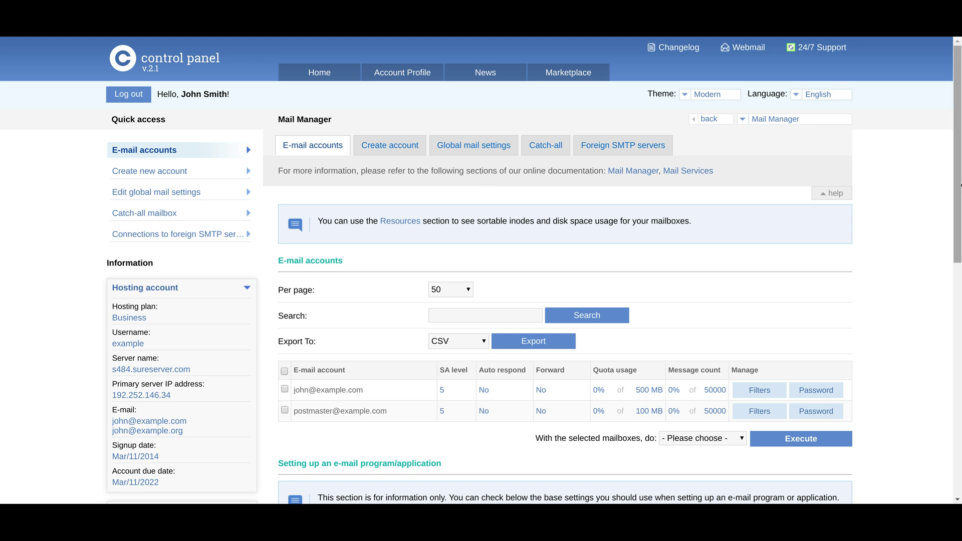
scroll(960, 263, "down", 3)
left_click_drag(961, 266, 961, 228)
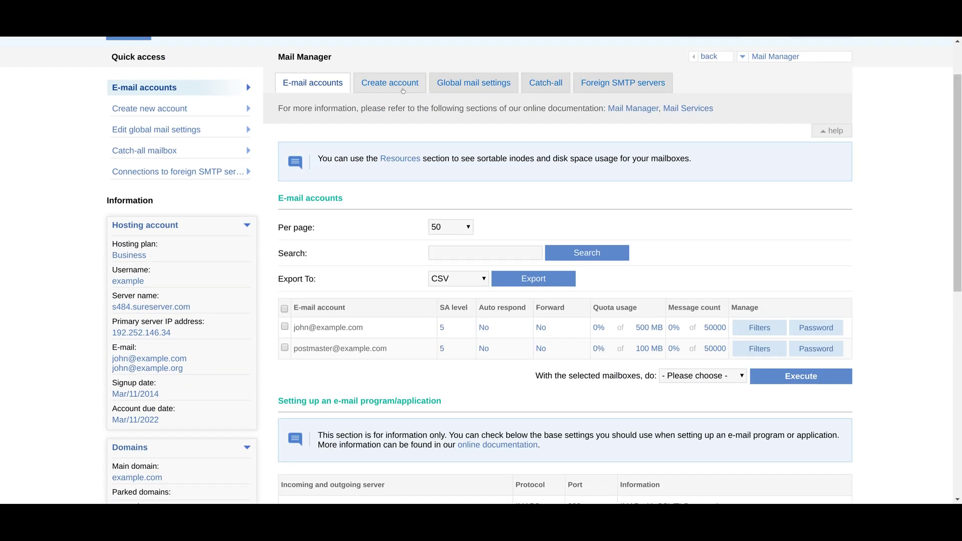
left_click(403, 91)
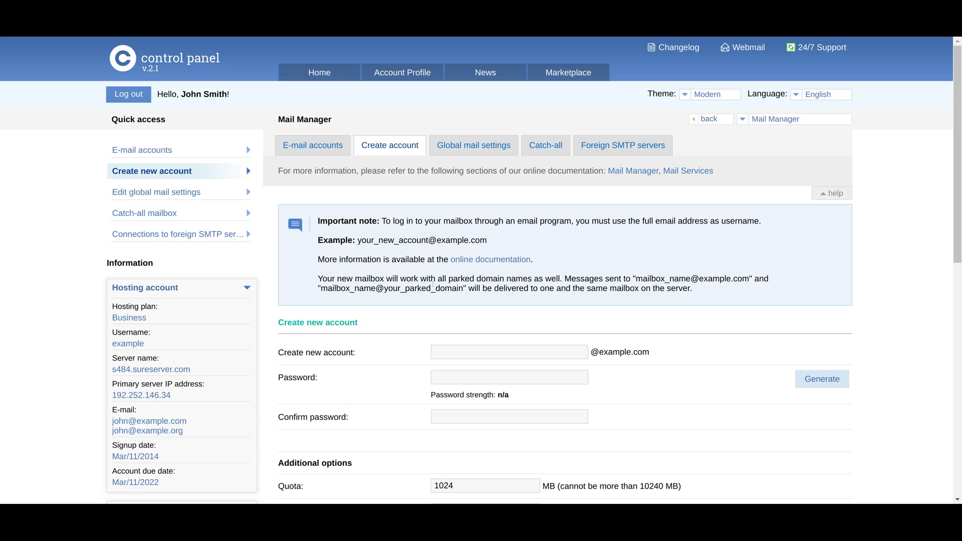
type("test")
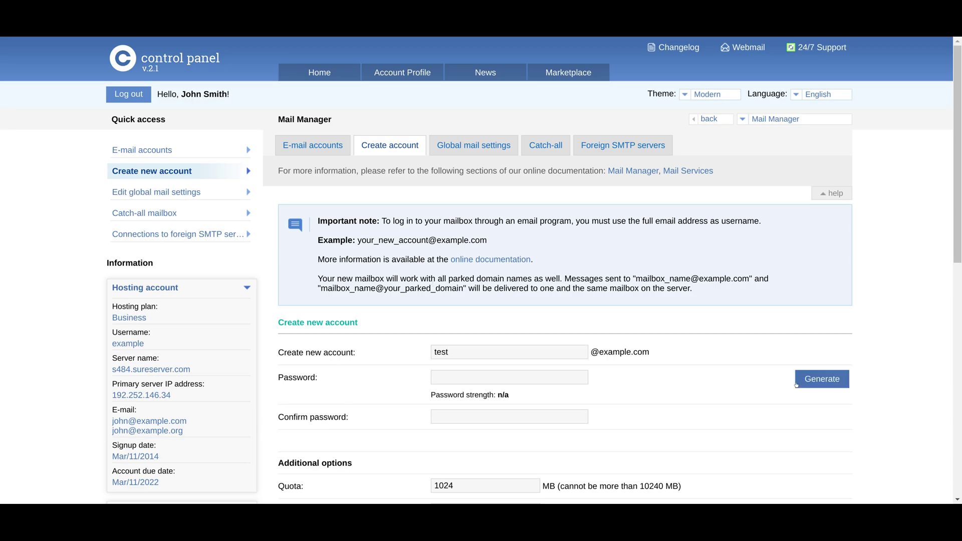
left_click(797, 385)
left_click(532, 344)
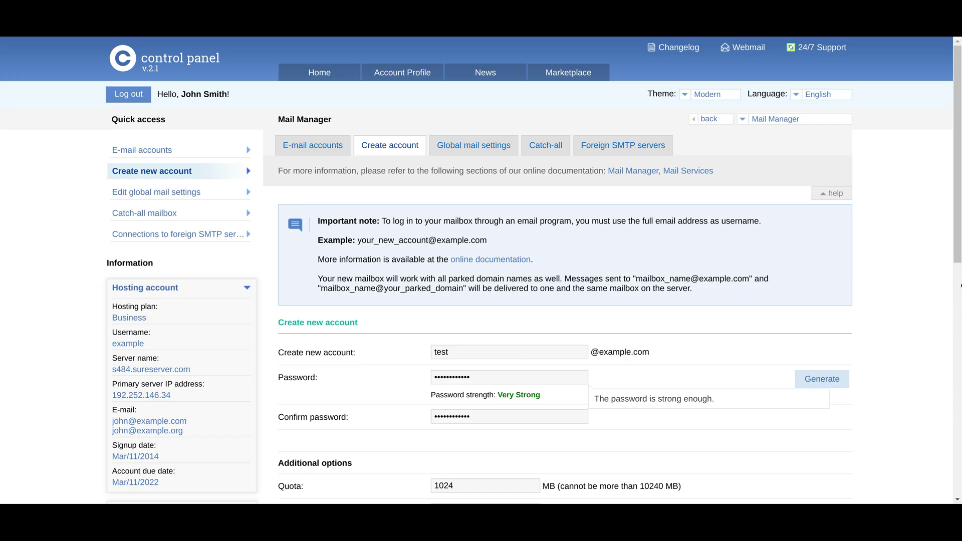
left_click_drag(958, 231, 958, 391)
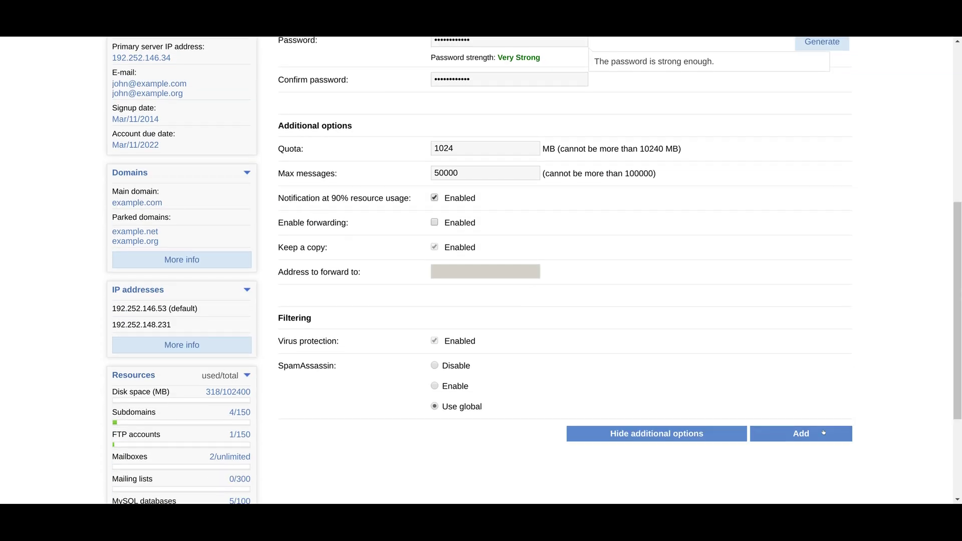
left_click(818, 434)
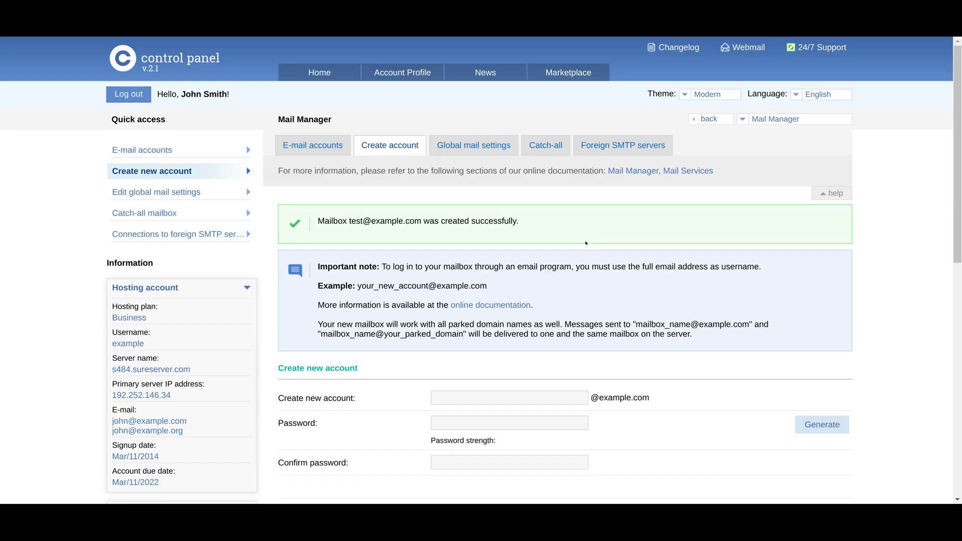
triple_click(482, 227)
left_click(483, 164)
Set the global SpamAssassin level to 4 and apply it to all mail.
left_click(481, 146)
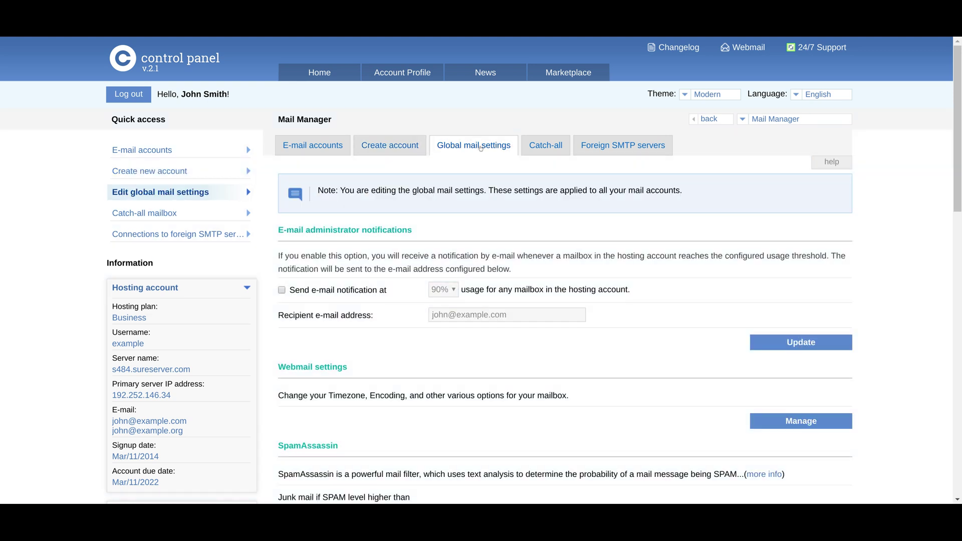
left_click_drag(961, 174, 960, 257)
double_click(302, 233)
left_click(329, 250)
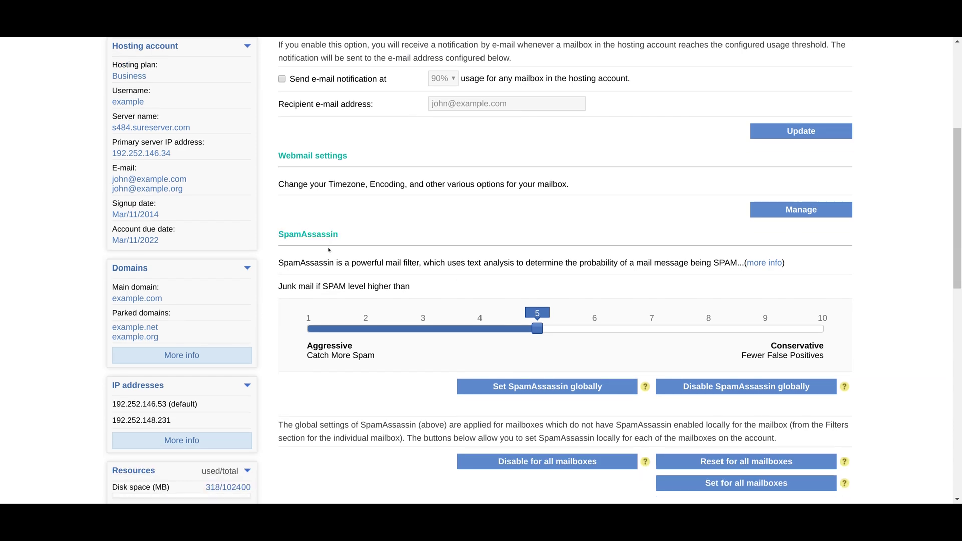
left_click(484, 326)
left_click_drag(484, 326, 458, 335)
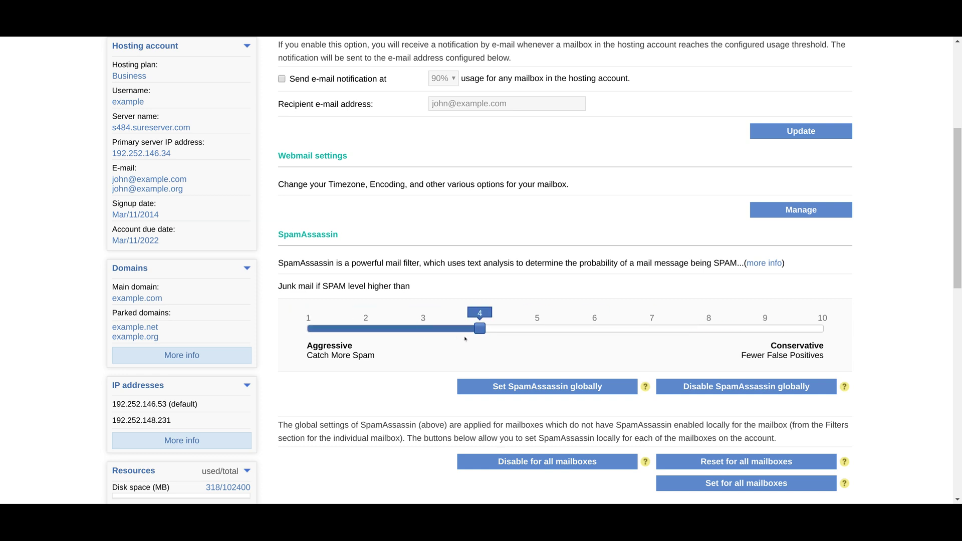
left_click(525, 386)
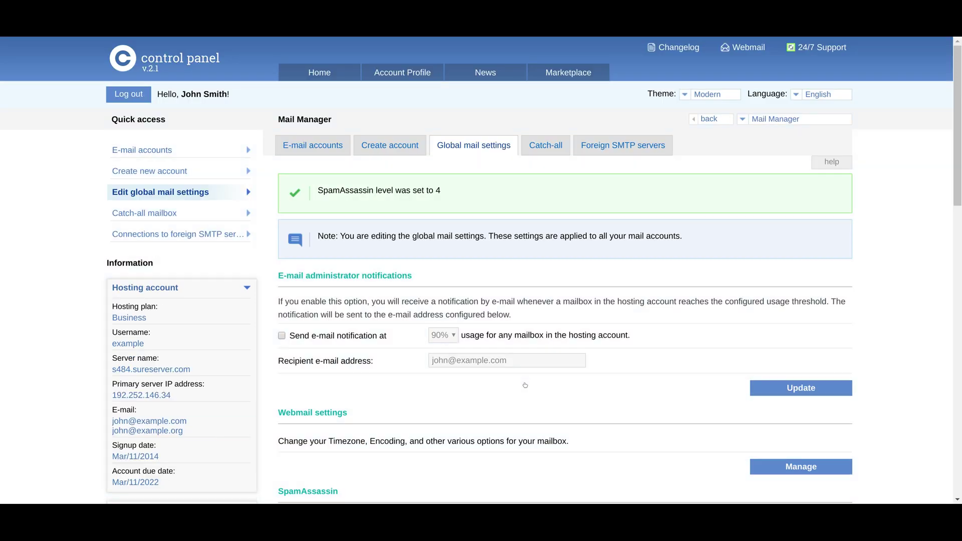
Review the Junk Mail folder and White and Black listing sections of global mail settings.
left_click_drag(958, 135, 502, 331)
triple_click(303, 199)
left_click(303, 199)
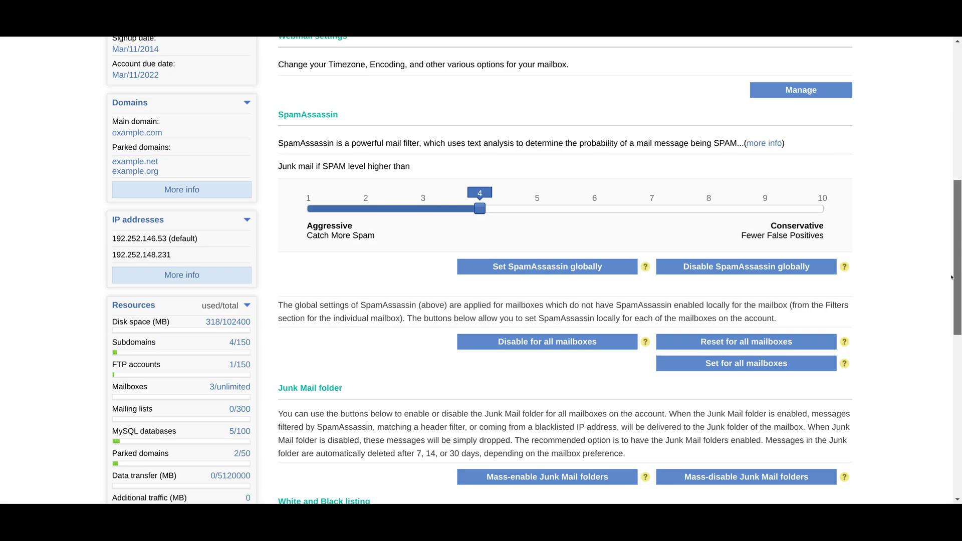
scroll(519, 309, "down", 5)
double_click(336, 251)
left_click(336, 251)
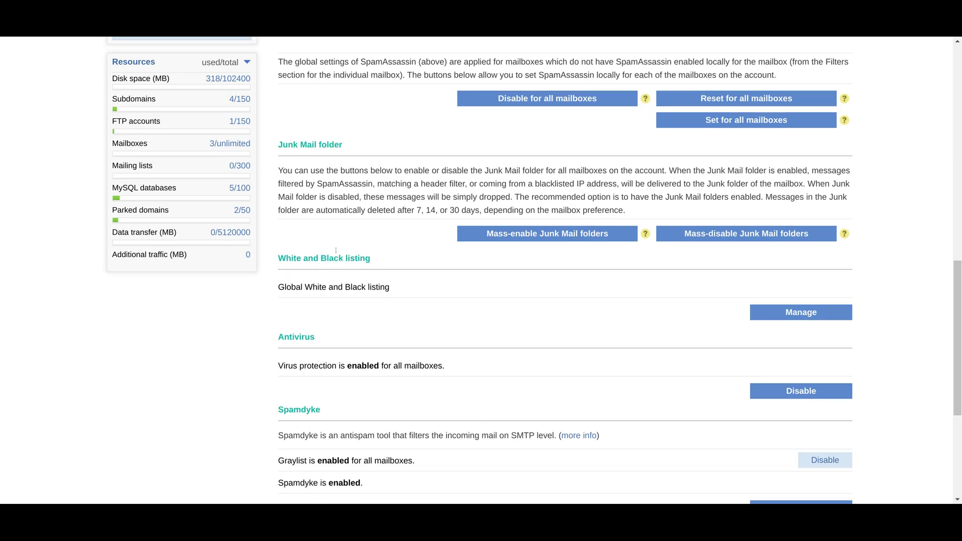
Choose Blacklist Return-Path in the global White/Black listing manager, then go to Catch-all settings.
left_click(772, 314)
left_click(368, 293)
left_click(372, 328)
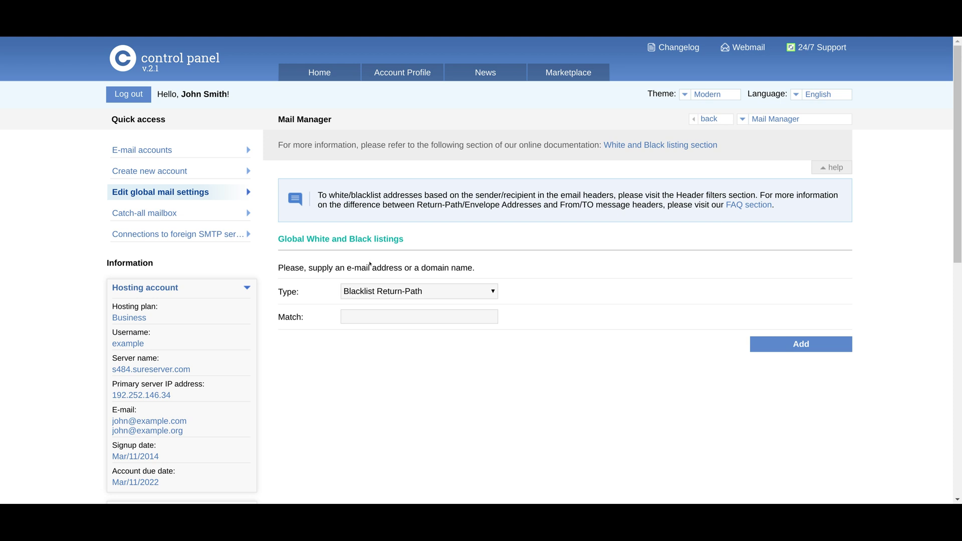
left_click(167, 192)
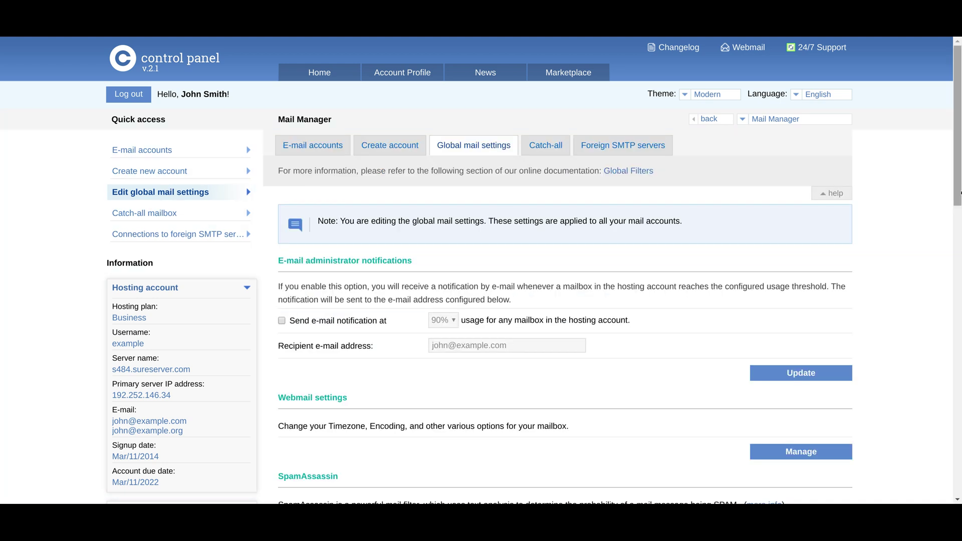
scroll(952, 339, "down", 13)
scroll(951, 340, "down", 3)
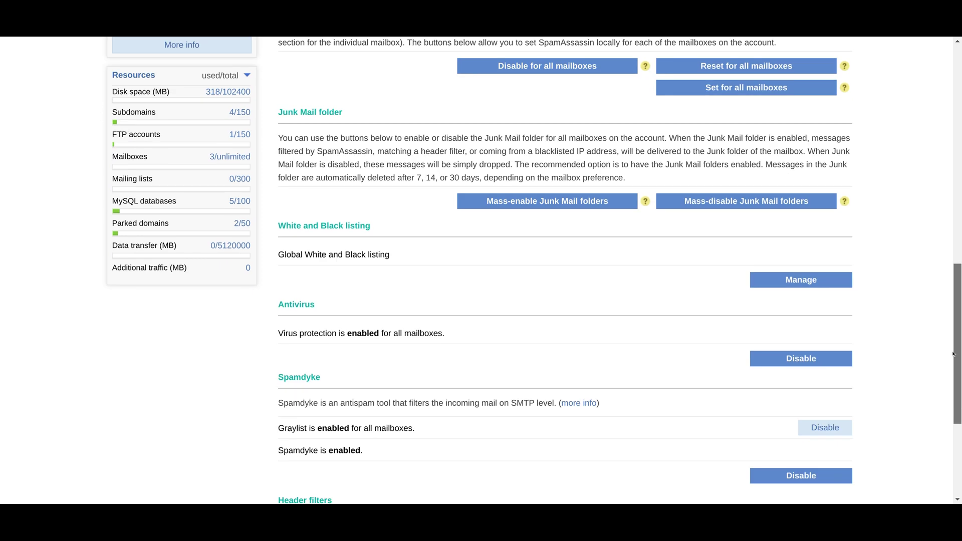
left_click_drag(952, 387, 961, 136)
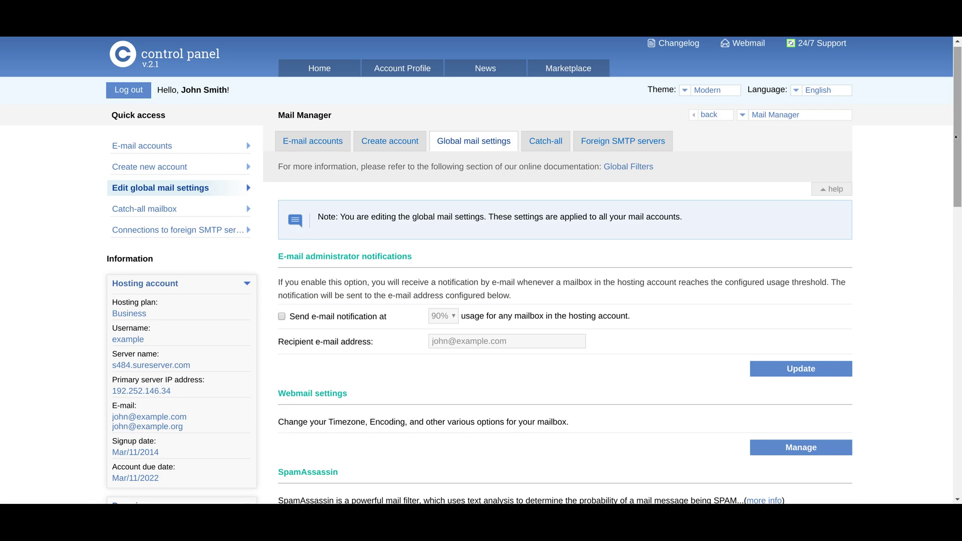
left_click(533, 141)
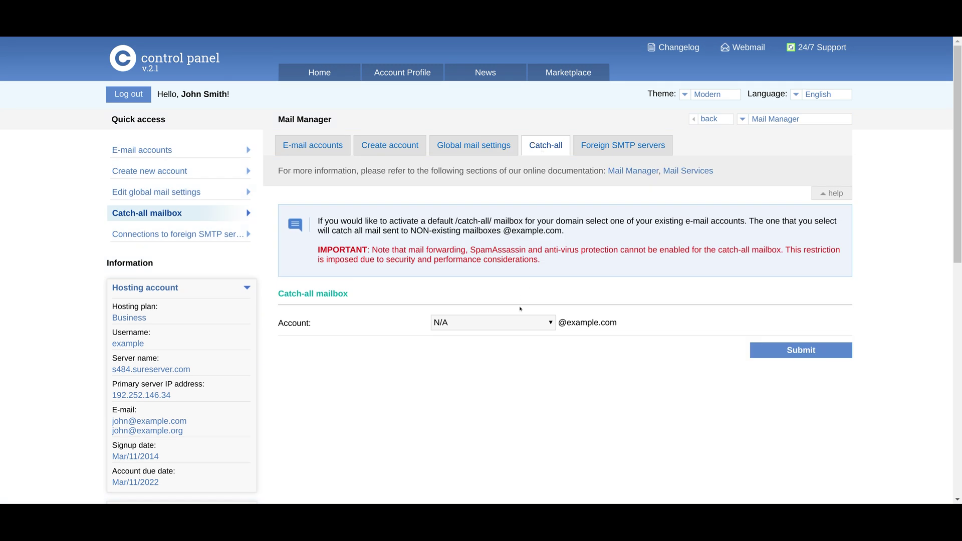
Create a mailing list named mailing-list in the mailing list manager.
left_click(298, 76)
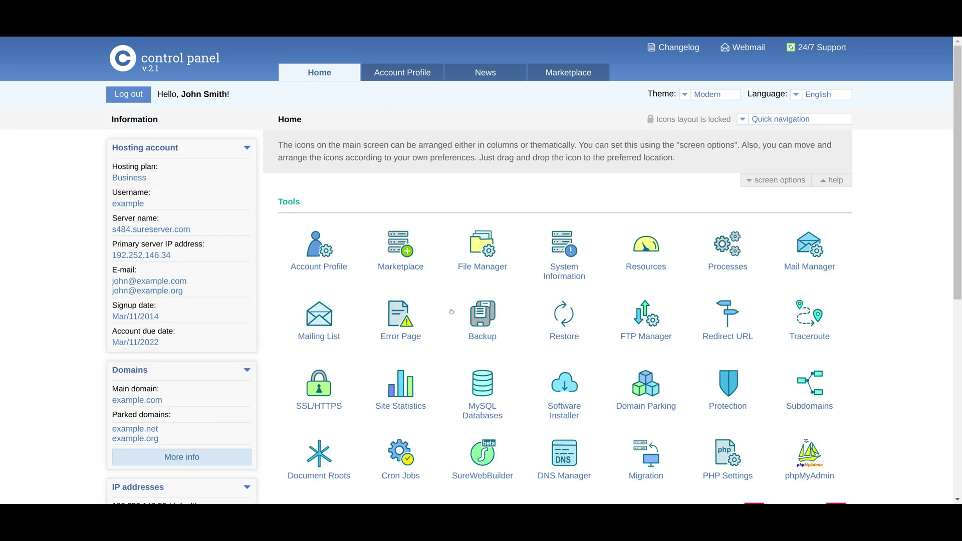
left_click(318, 333)
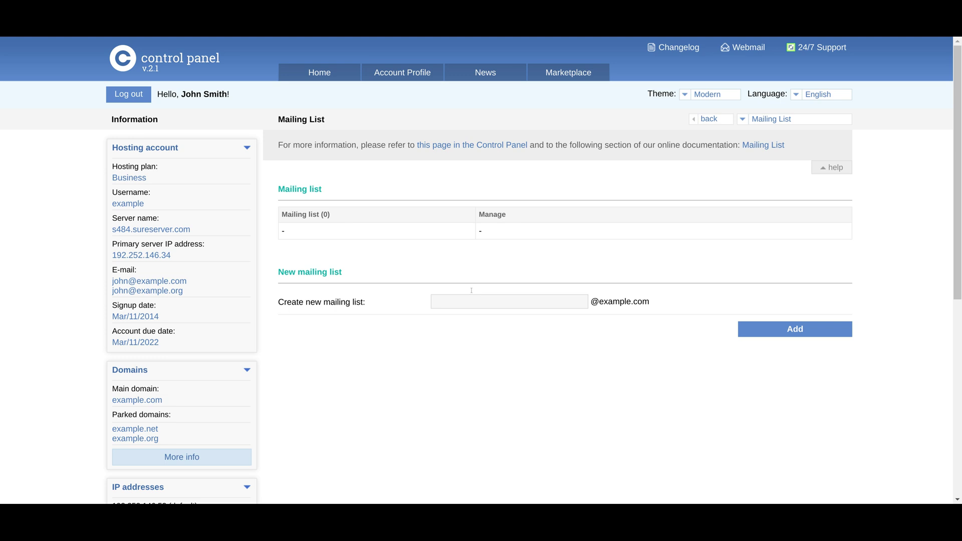
scroll(562, 273, "down", 1)
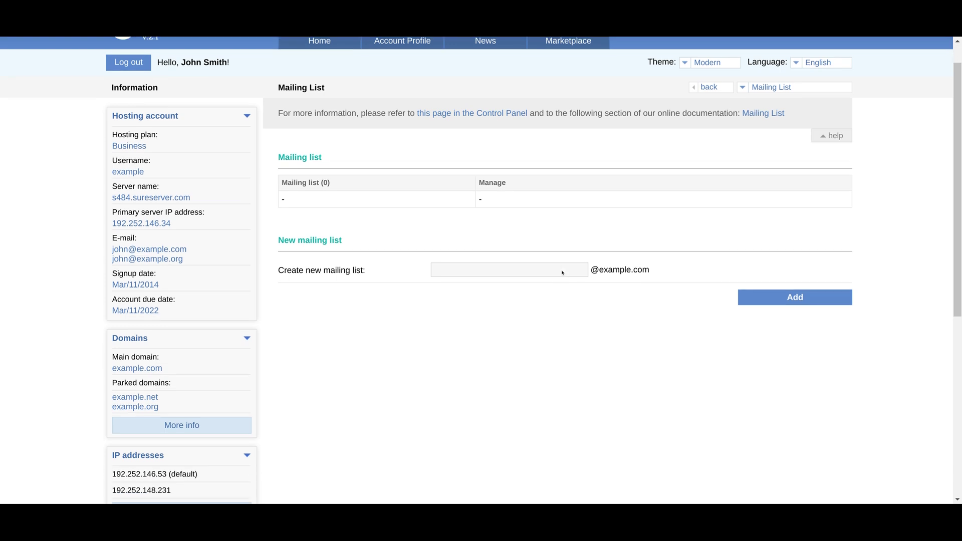
scroll(563, 273, "up", 1)
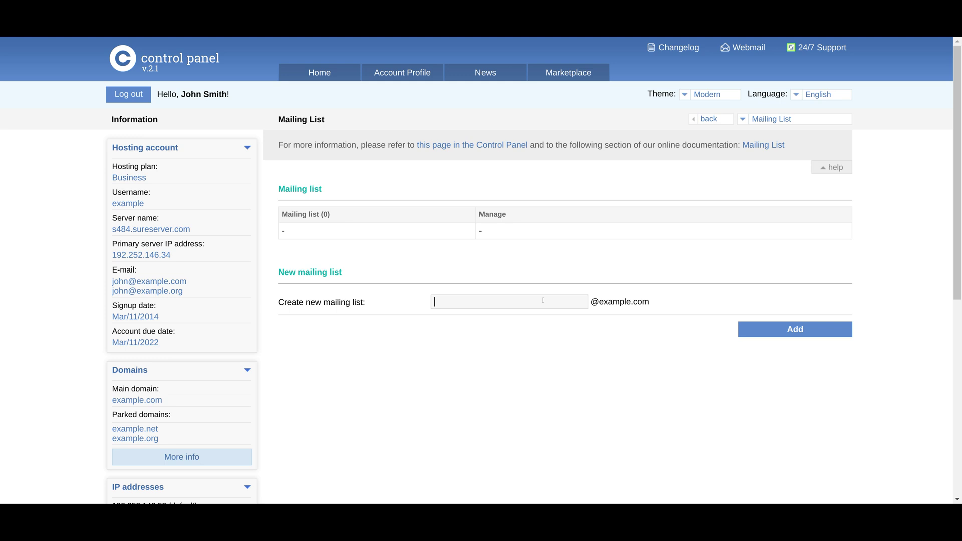
type("mailing-list")
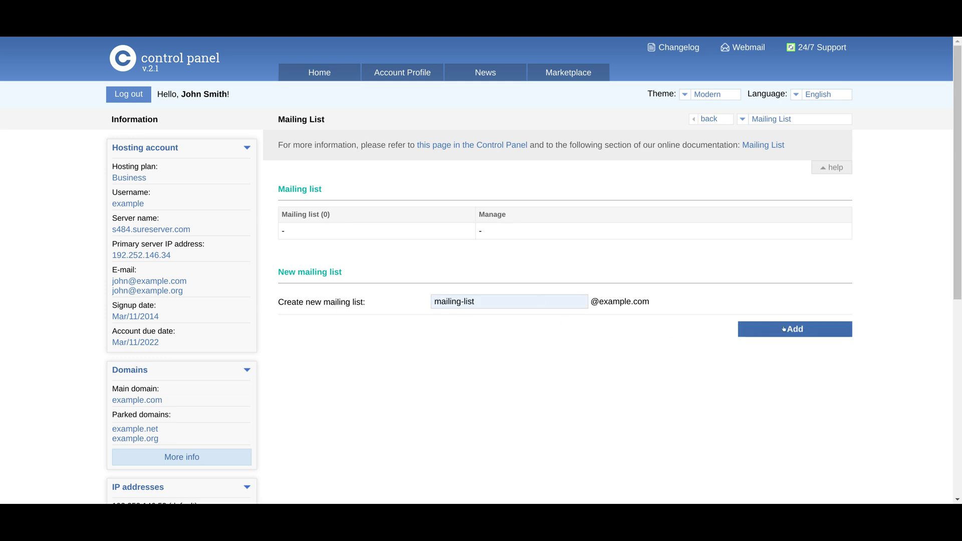
key("Return")
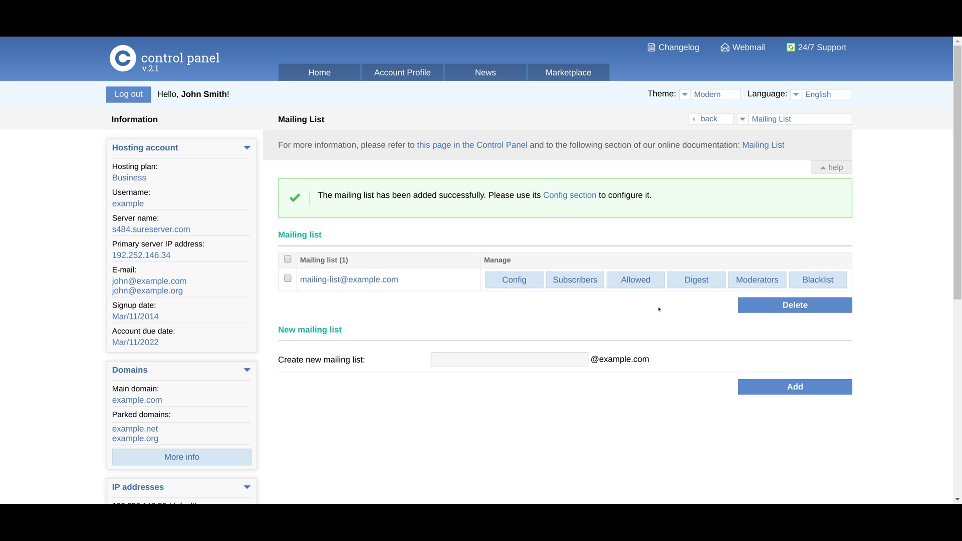
Check the new mailing list's subscribers, which are empty, and return Home.
triple_click(468, 200)
left_click(468, 199)
left_click(555, 287)
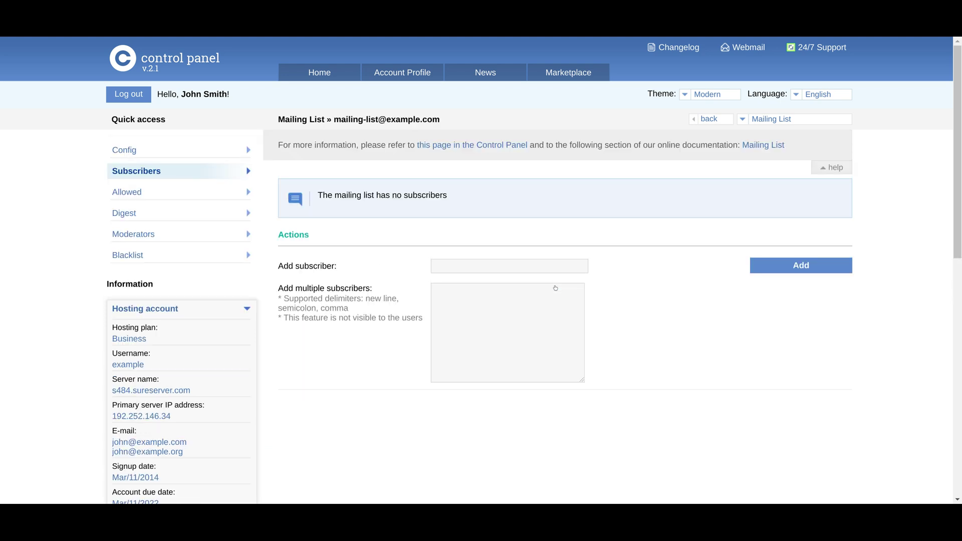
left_click_drag(959, 202, 959, 249)
scroll(959, 249, "down", 2)
scroll(393, 100, "up", 4)
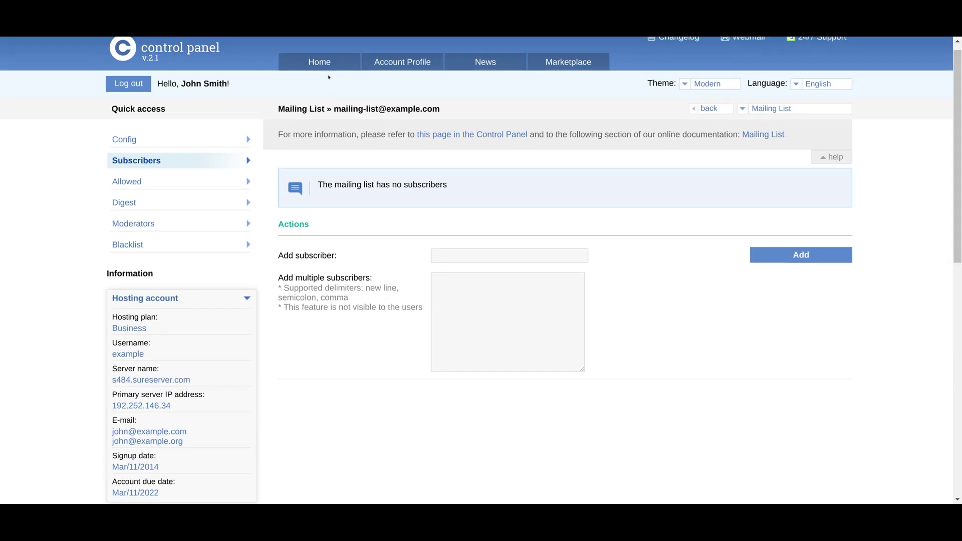
left_click(325, 64)
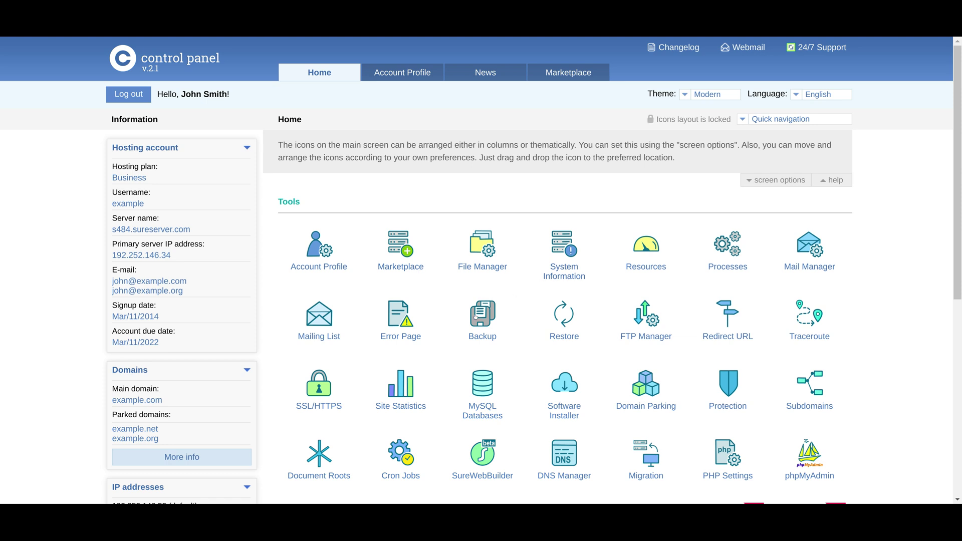
Browse the backup manager and downloadable backups list, including the 175.3M Files backup files.tar.gz.
left_click(474, 318)
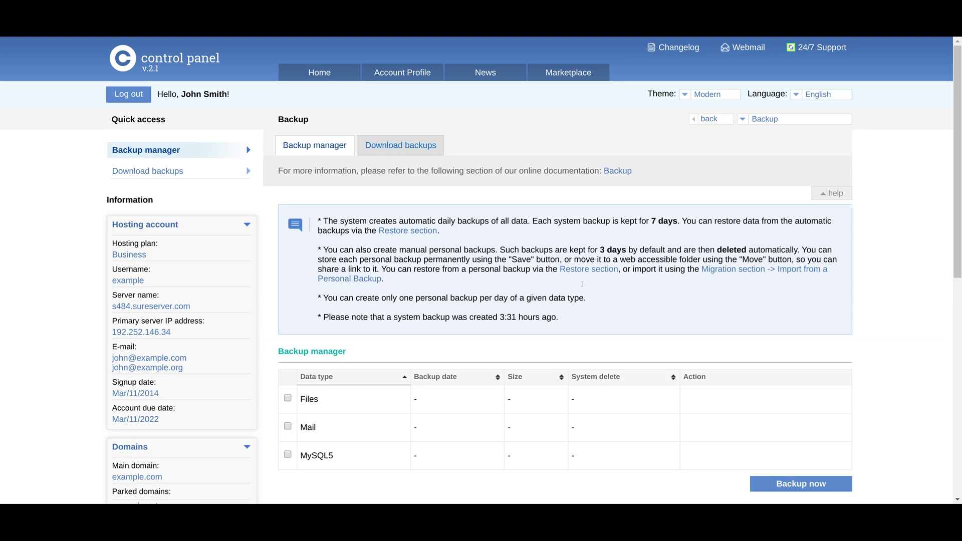
scroll(955, 245, "down", 3)
scroll(619, 314, "down", 1)
scroll(619, 314, "down", 1)
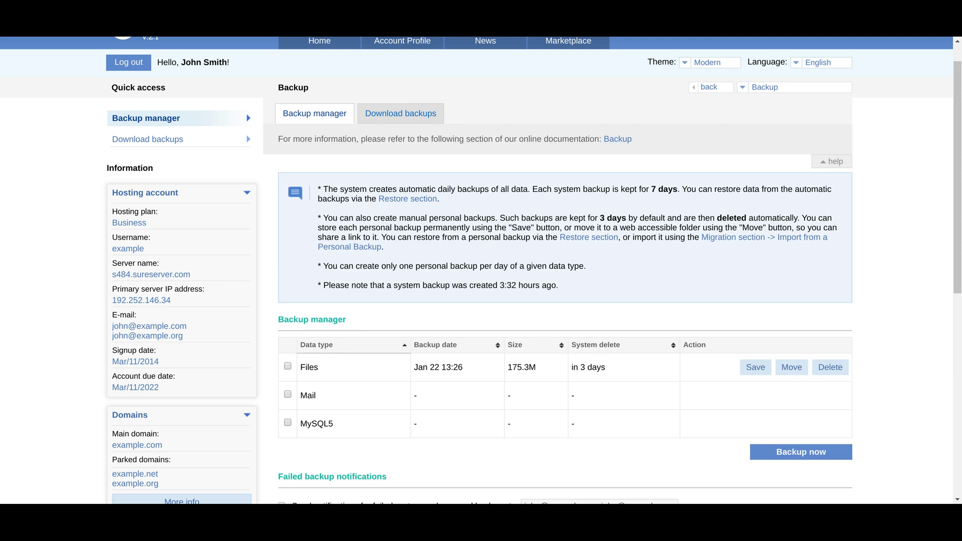
scroll(660, 325, "down", 4)
left_click_drag(315, 261, 603, 261)
left_click(604, 261)
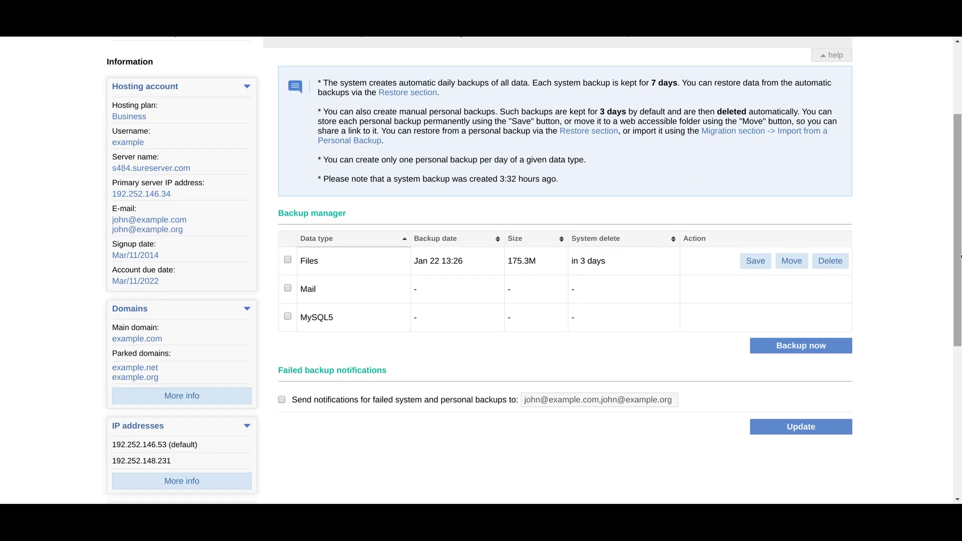
scroll(960, 237, "up", 1)
scroll(446, 156, "up", 2)
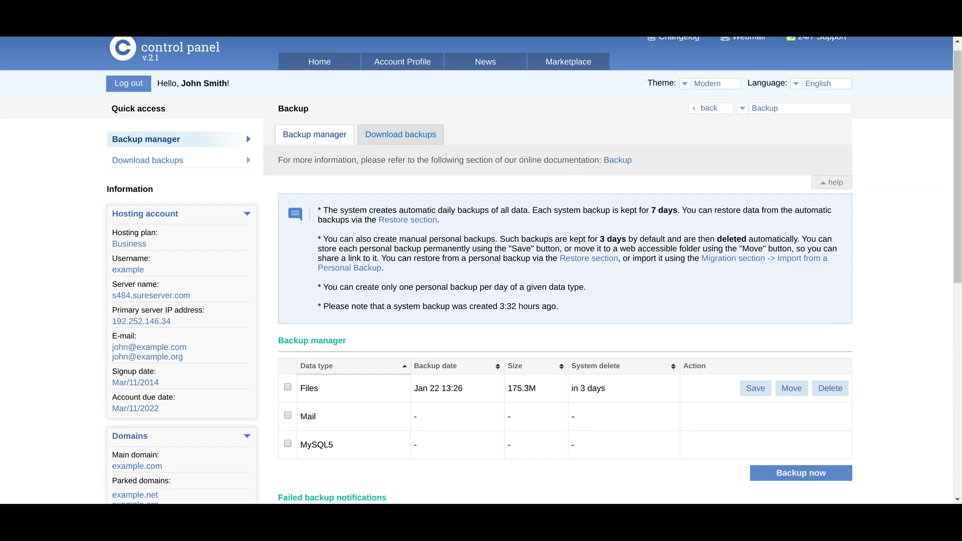
left_click(247, 160)
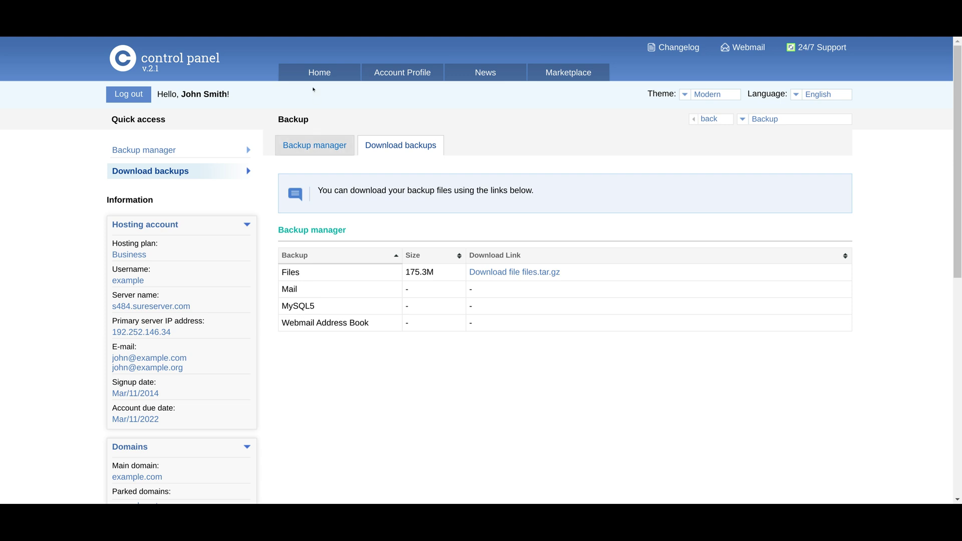
left_click(322, 73)
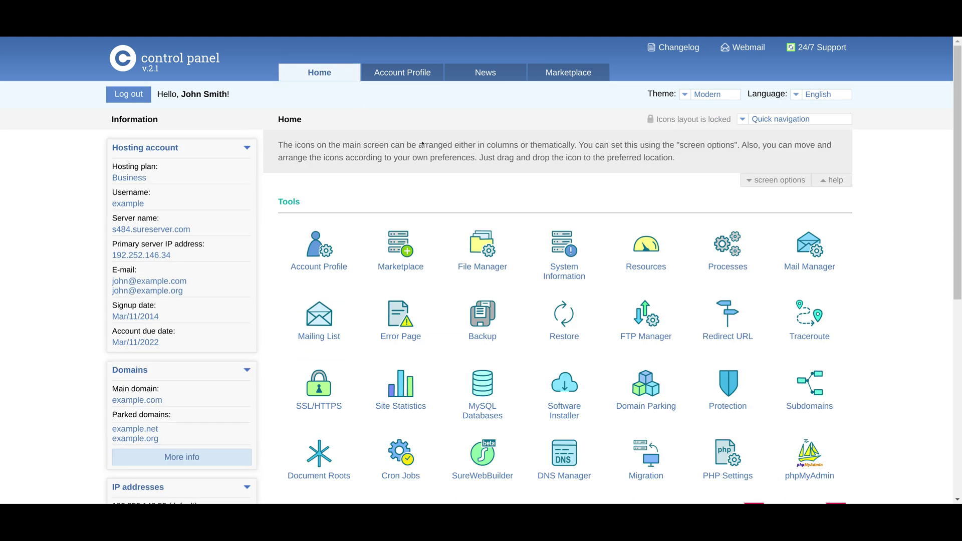
In Restore, open the backup's www folder and pick the Jan/15/2020 00:06 date.
left_click(569, 329)
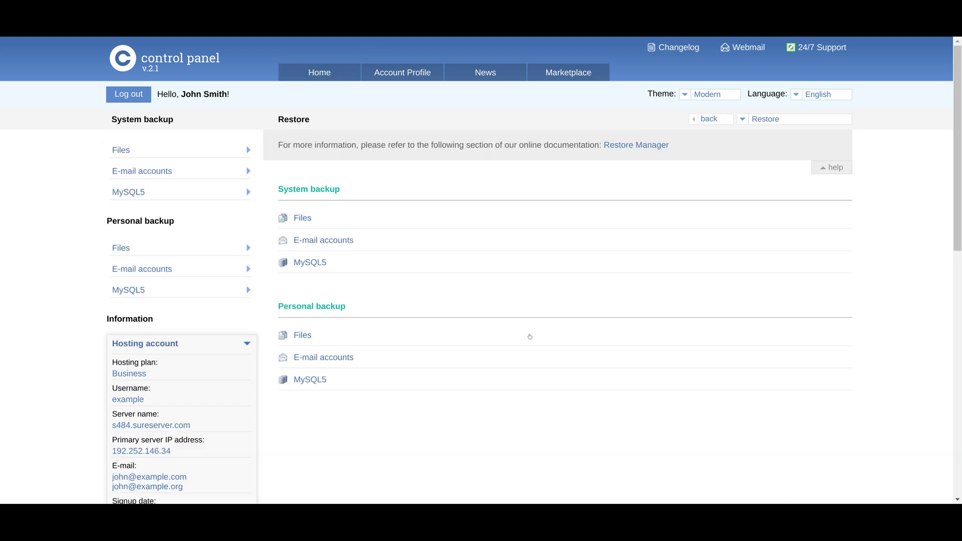
scroll(360, 299, "down", 2)
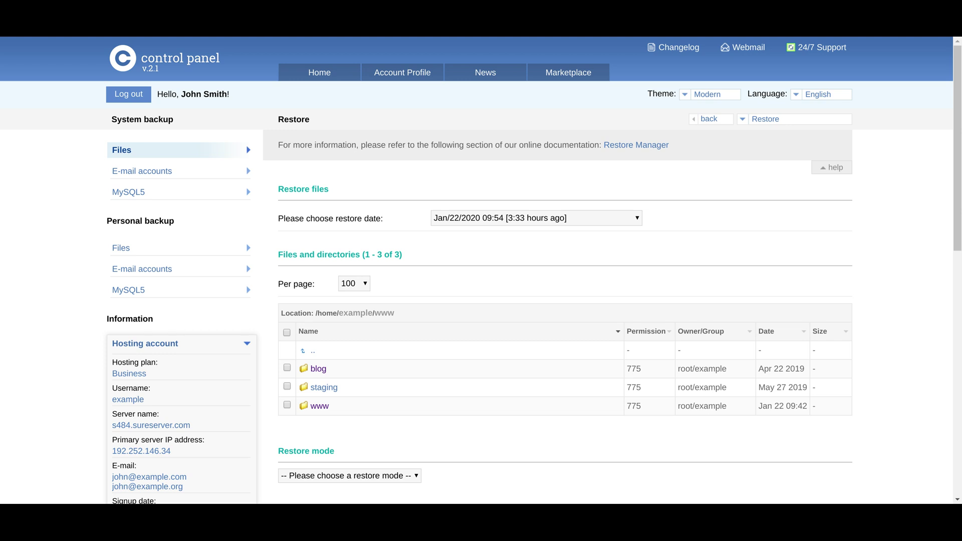
left_click(309, 407)
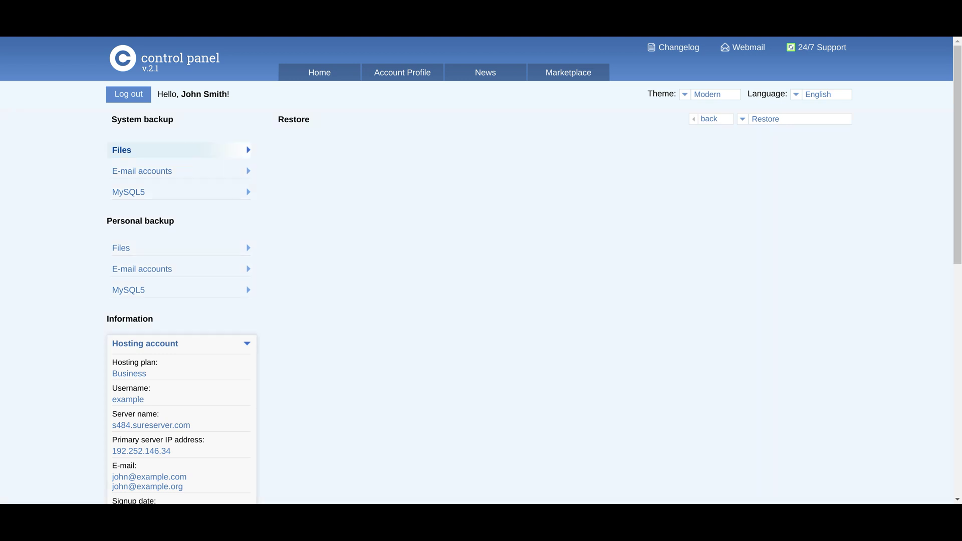
scroll(911, 222, "down", 3)
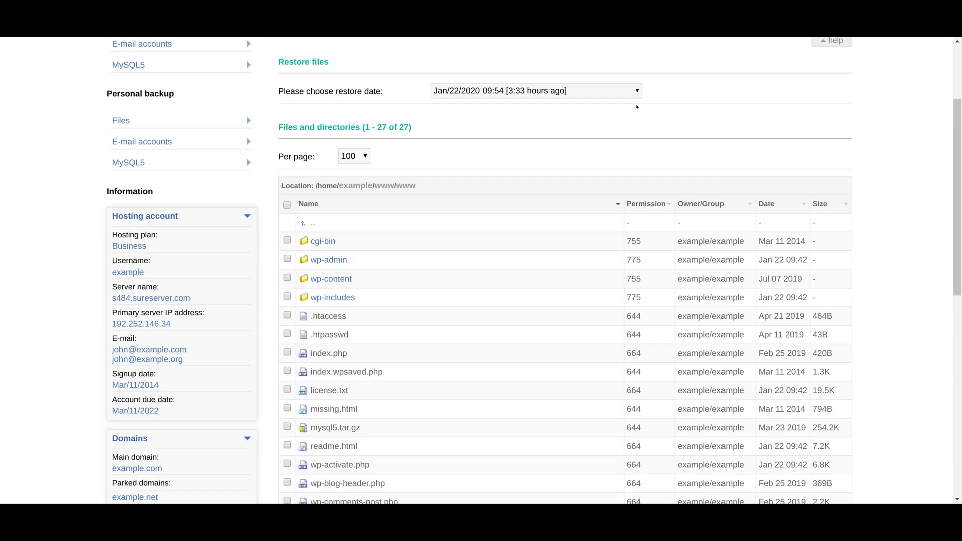
left_click(507, 397)
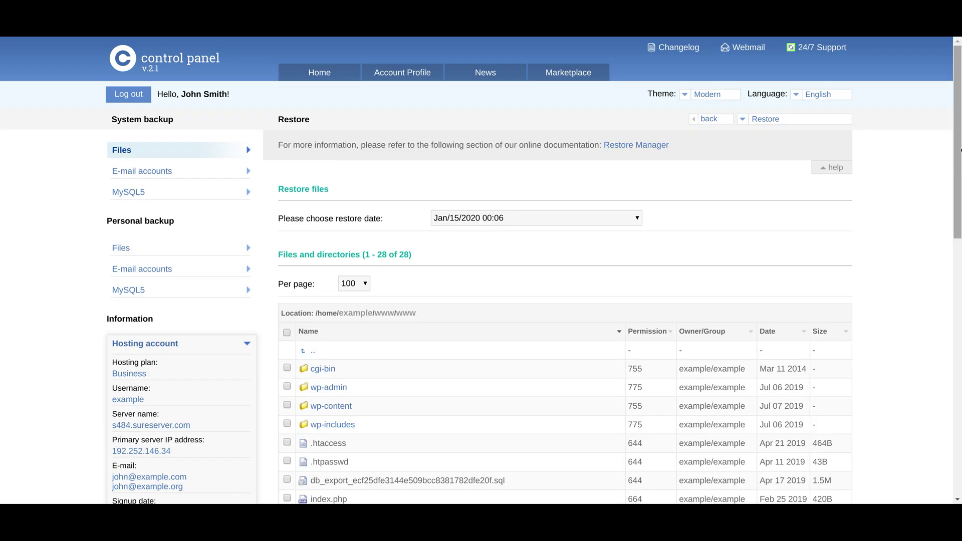
Restore index.php using the Delete, Overwrite restore mode.
left_click_drag(958, 149, 959, 344)
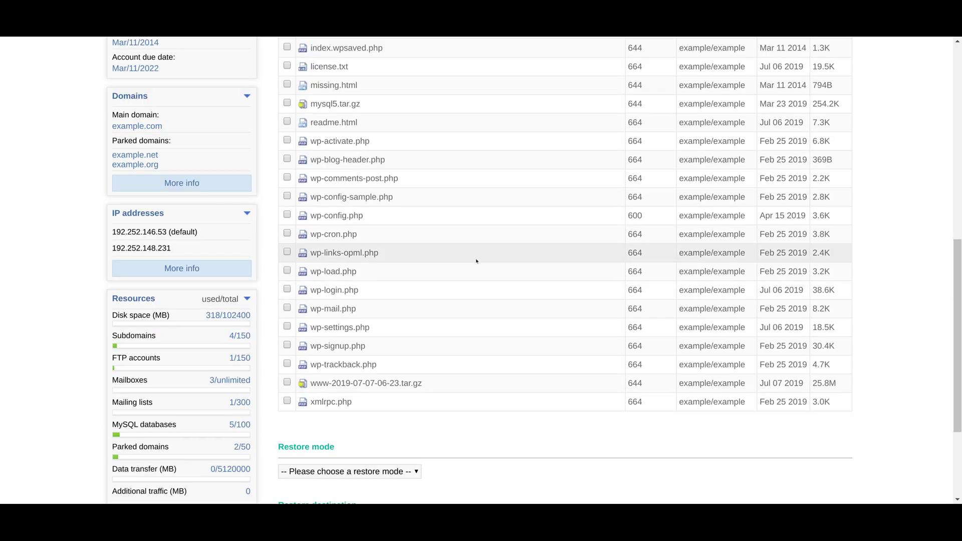
scroll(476, 261, "up", 1)
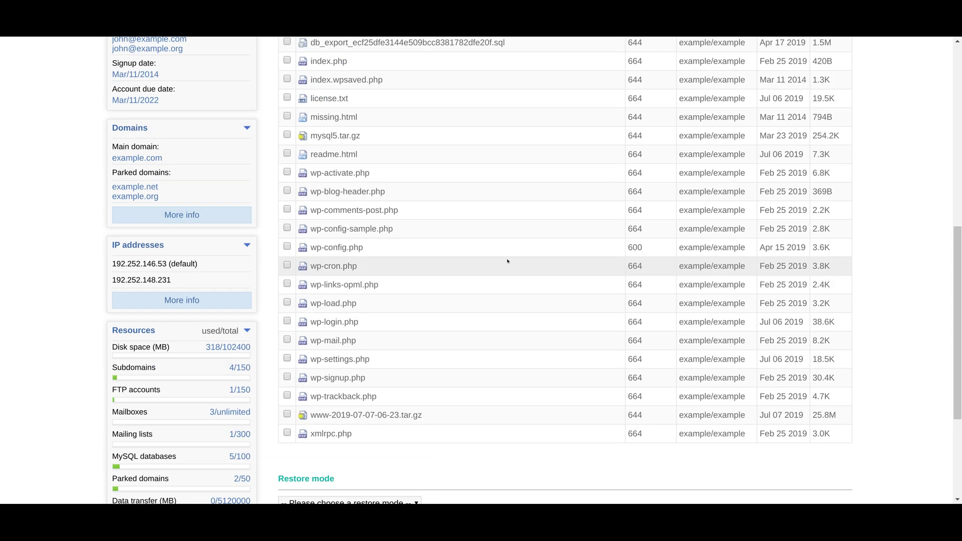
left_click(284, 63)
left_click_drag(959, 289, 960, 321)
left_click(380, 427)
left_click(351, 437)
scroll(957, 426, "down", 3)
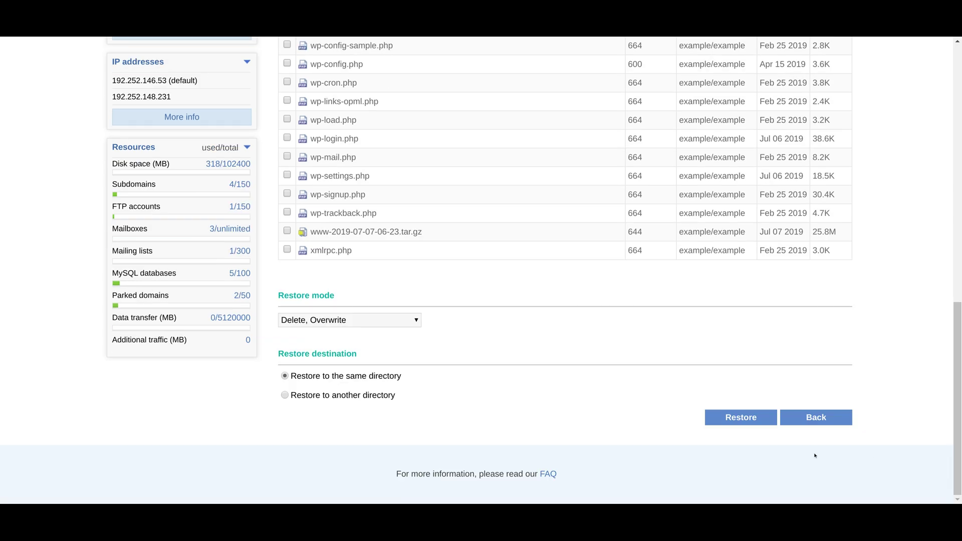
left_click(735, 425)
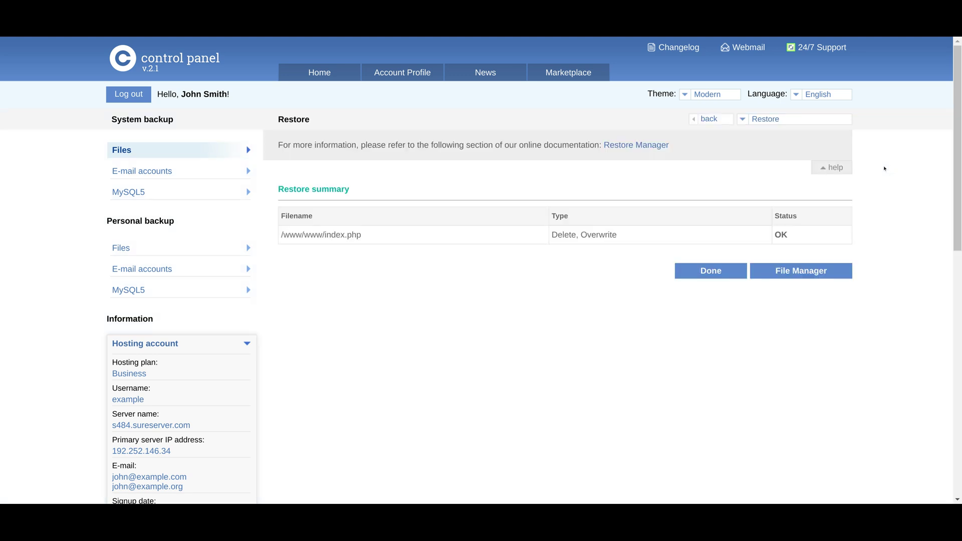
Restore all tables from the Jan/16/2020 22:24 MySQL5 system backup.
left_click_drag(289, 233, 839, 239)
left_click(839, 238)
left_click(128, 192)
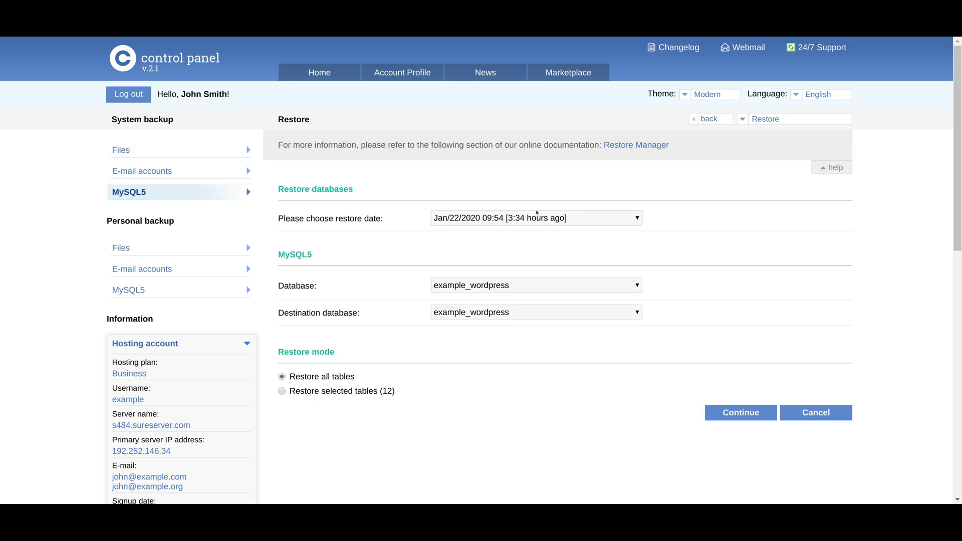
left_click(508, 445)
scroll(553, 286, "down", 2)
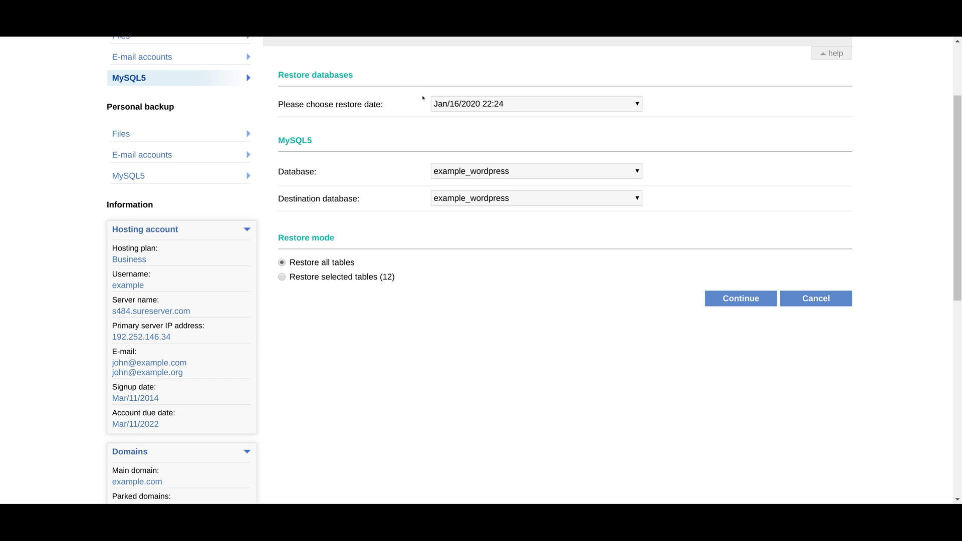
left_click(716, 298)
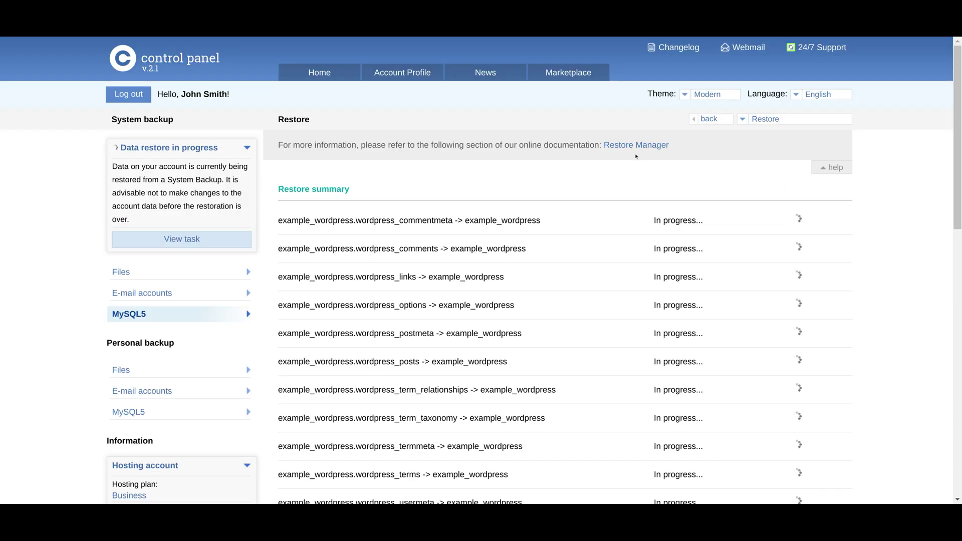
Scroll through the restore results confirming all twelve example_wordpress tables report OK.
scroll(960, 173, "down", 2)
scroll(960, 173, "down", 3)
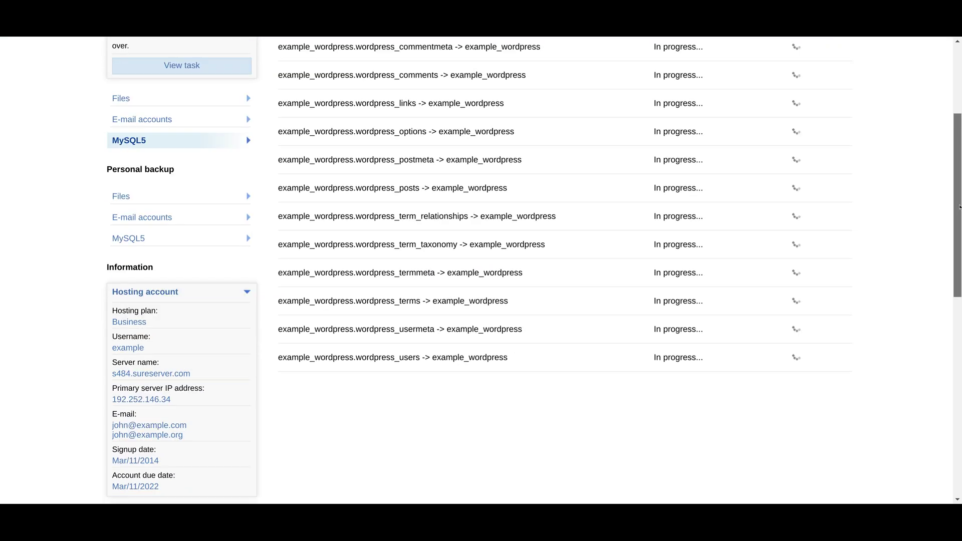
scroll(960, 165, "up", 4)
scroll(960, 163, "up", 2)
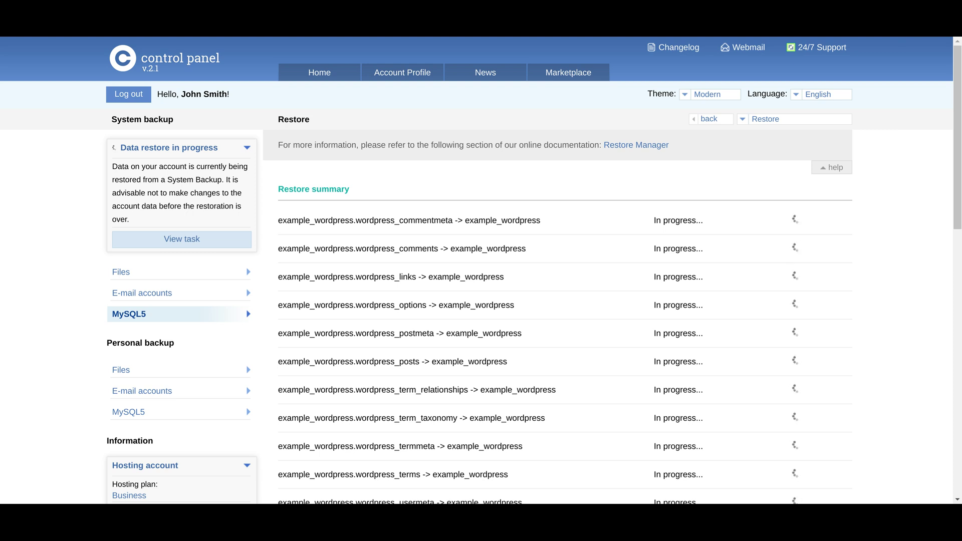
scroll(959, 199, "down", 3)
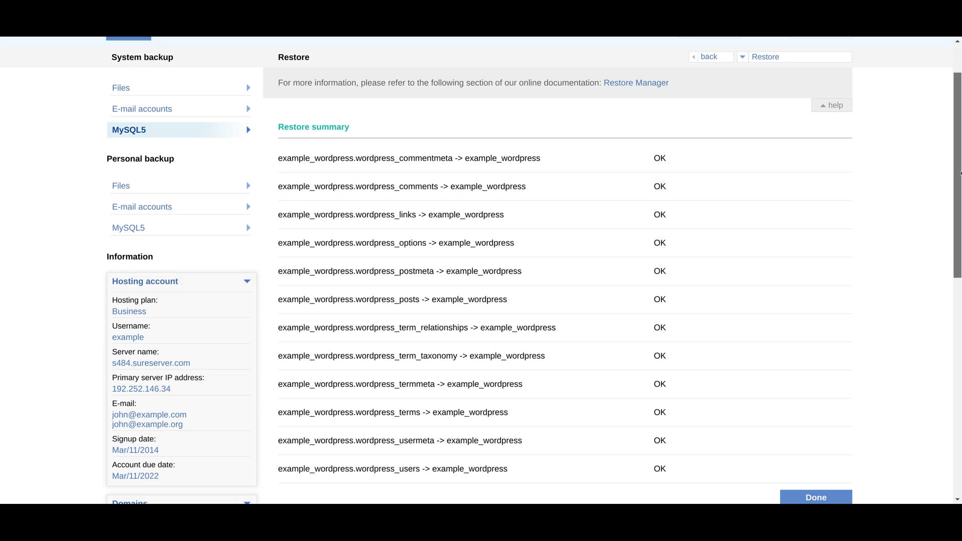
scroll(959, 199, "down", 2)
scroll(959, 199, "up", 2)
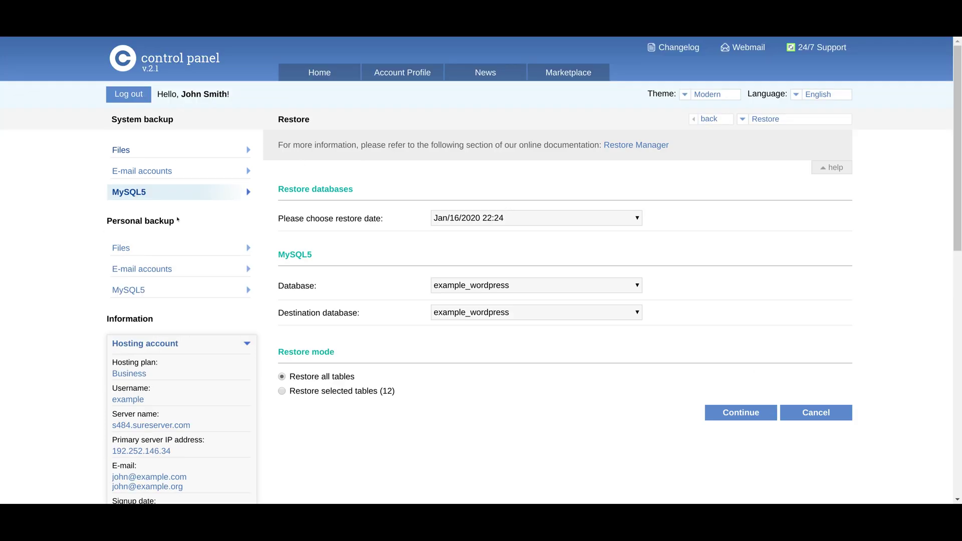
Restore www/www/.htaccess from the Jan/22/2020 13:26 personal backup using Delete, Overwrite mode.
left_click_drag(105, 220, 131, 249)
left_click(132, 249)
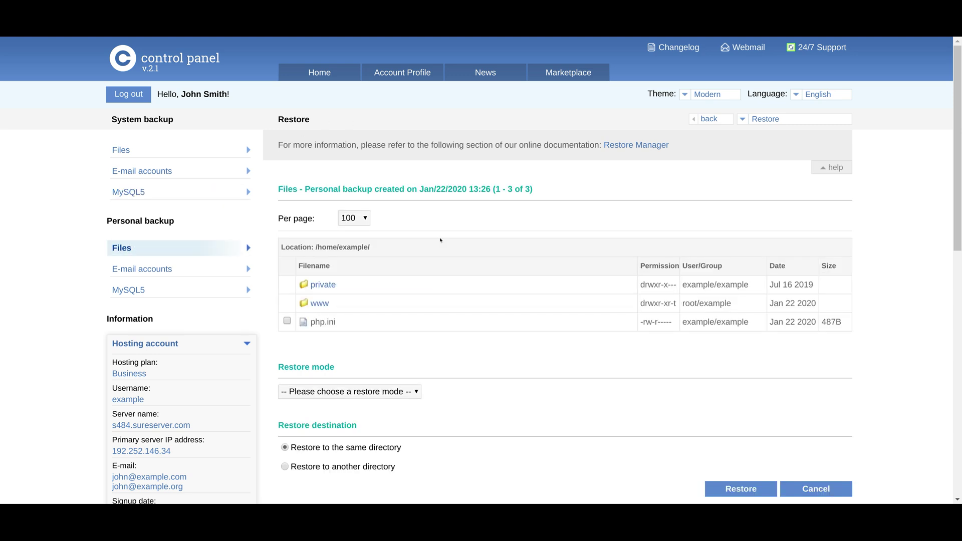
triple_click(308, 189)
left_click(307, 189)
left_click(316, 303)
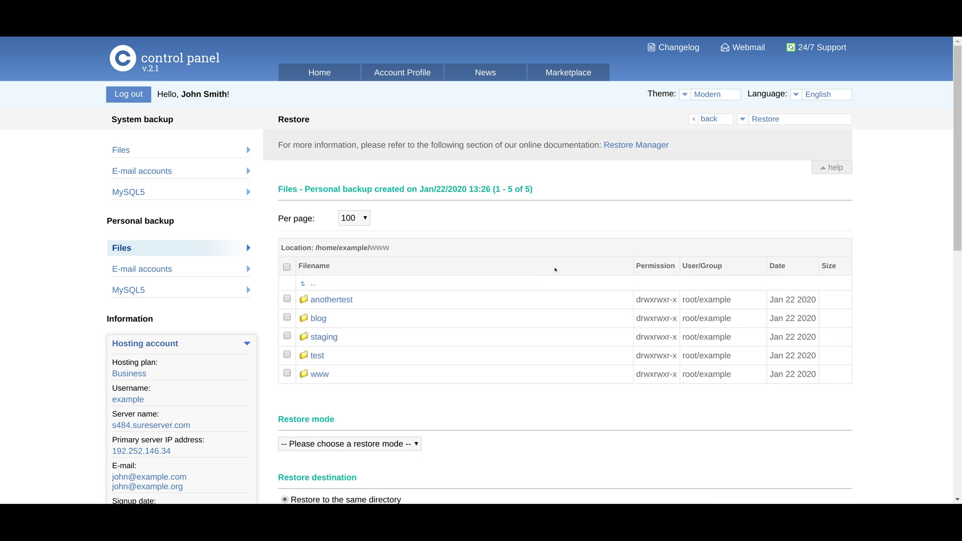
left_click(307, 376)
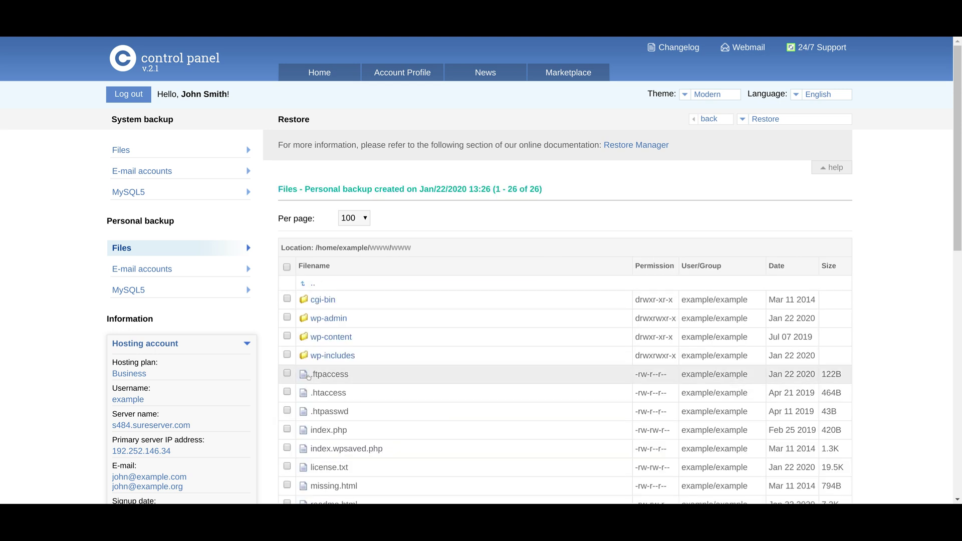
scroll(307, 301, "down", 3)
left_click(287, 265)
scroll(940, 380, "down", 8)
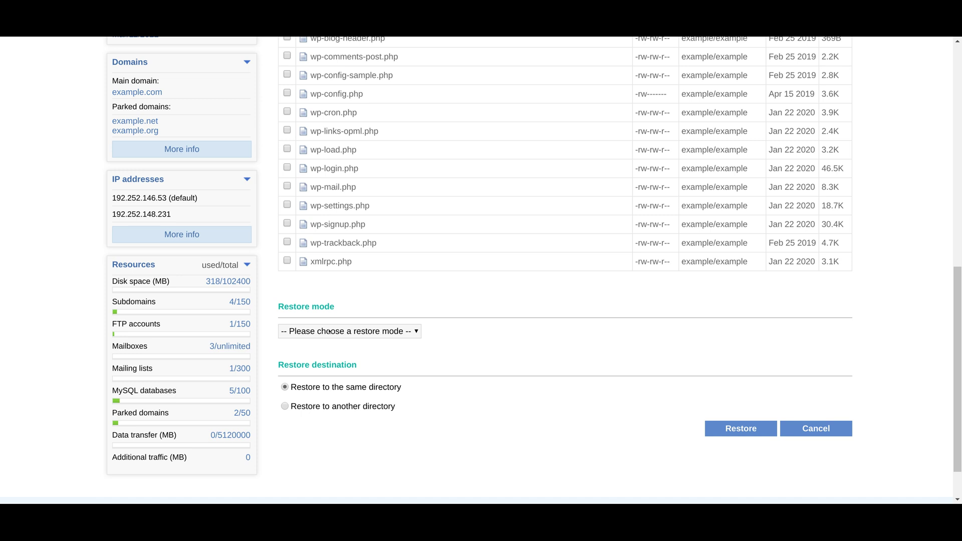
left_click(329, 332)
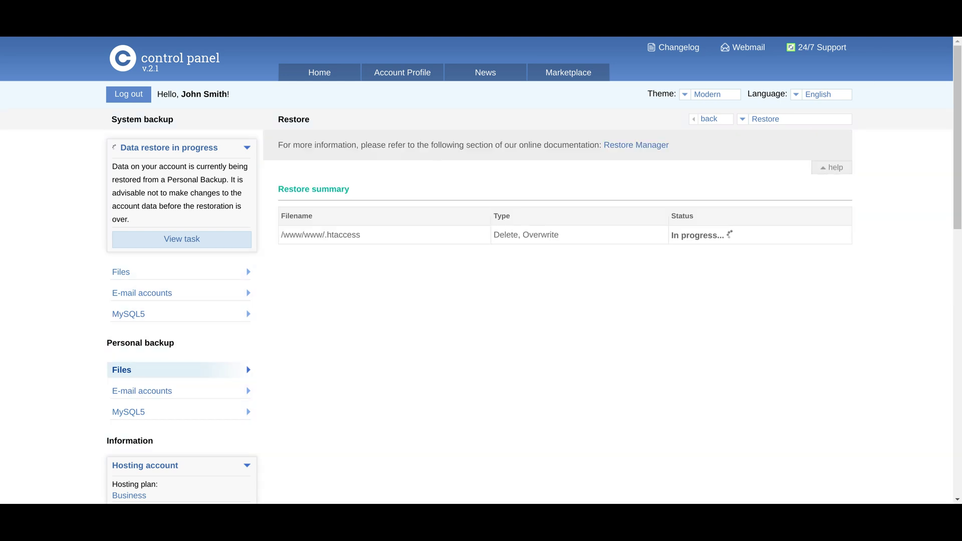
Review the restore summary and the e-mail accounts restore form, leaving no mailbox selected.
left_click_drag(276, 190, 801, 243)
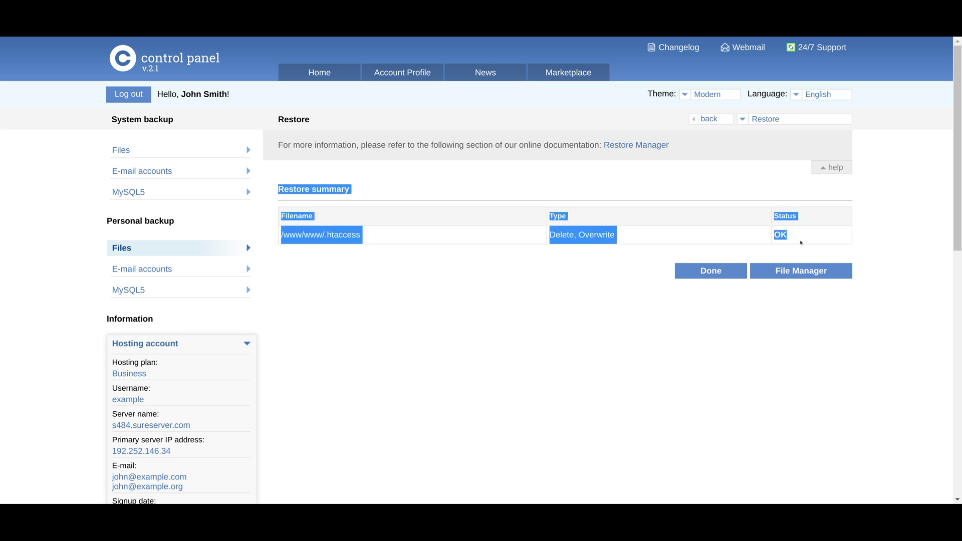
left_click(801, 243)
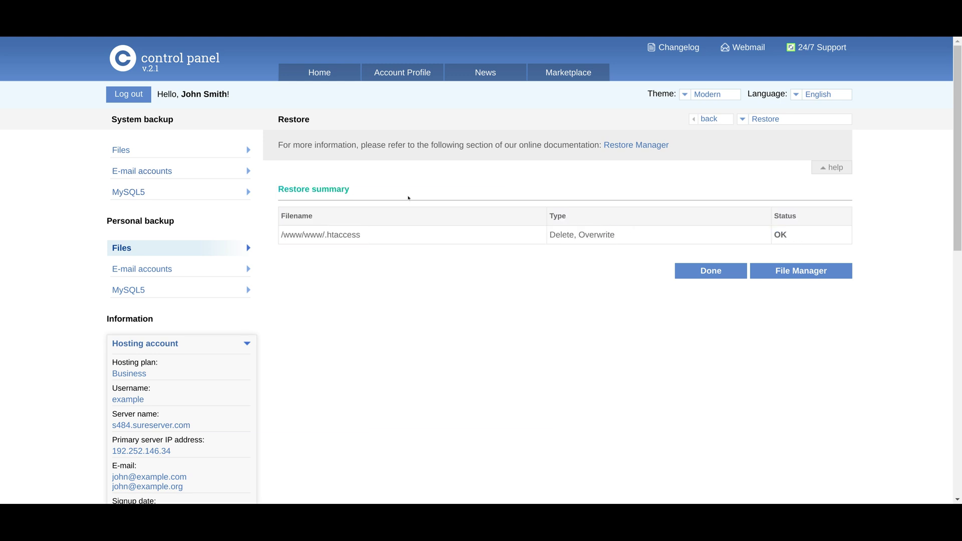
scroll(599, 229, "down", 2)
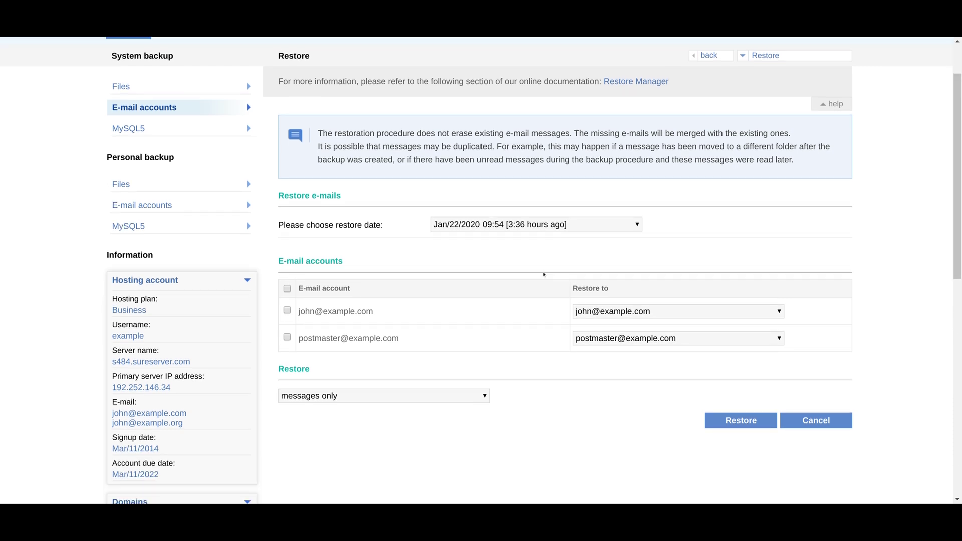
left_click(287, 310)
left_click(336, 311)
left_click_drag(957, 175, 957, 147)
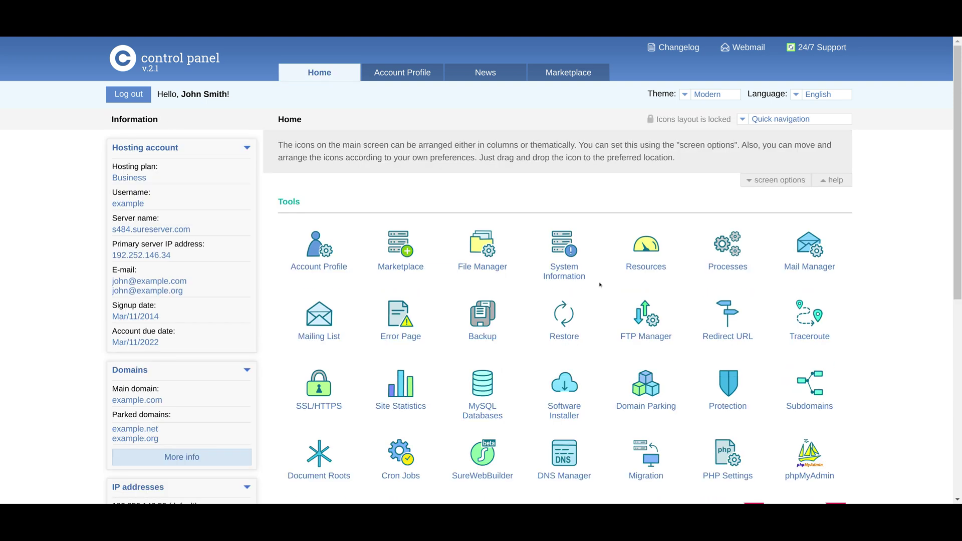
Delete the only FTP subaccount in FTP Manager, leaving 0 of 150 accounts used.
scroll(600, 285, "down", 2)
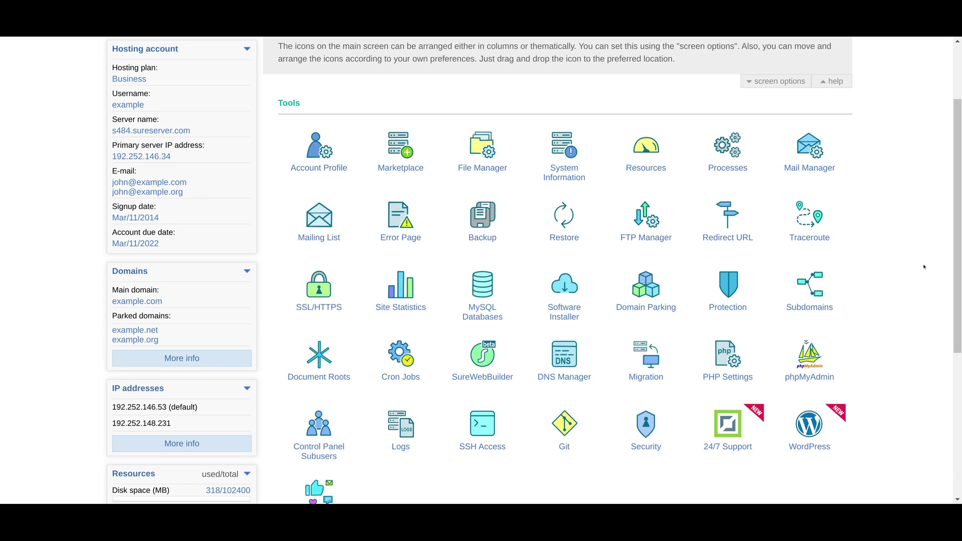
left_click(639, 232)
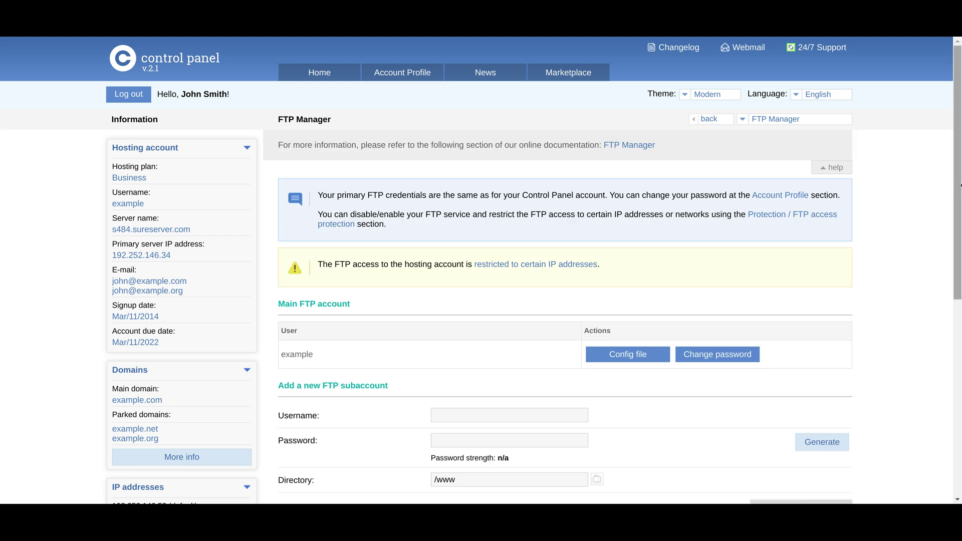
left_click_drag(961, 186, 961, 274)
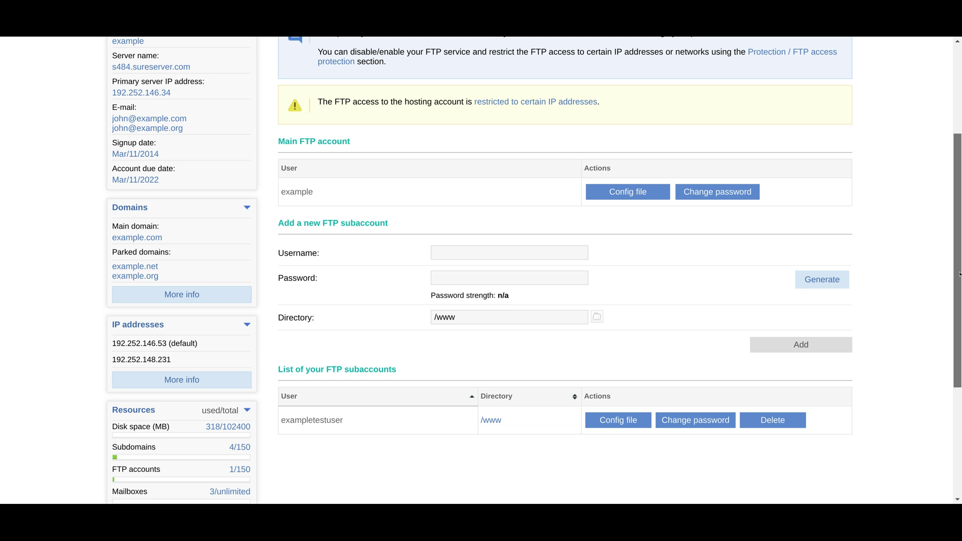
left_click(773, 420)
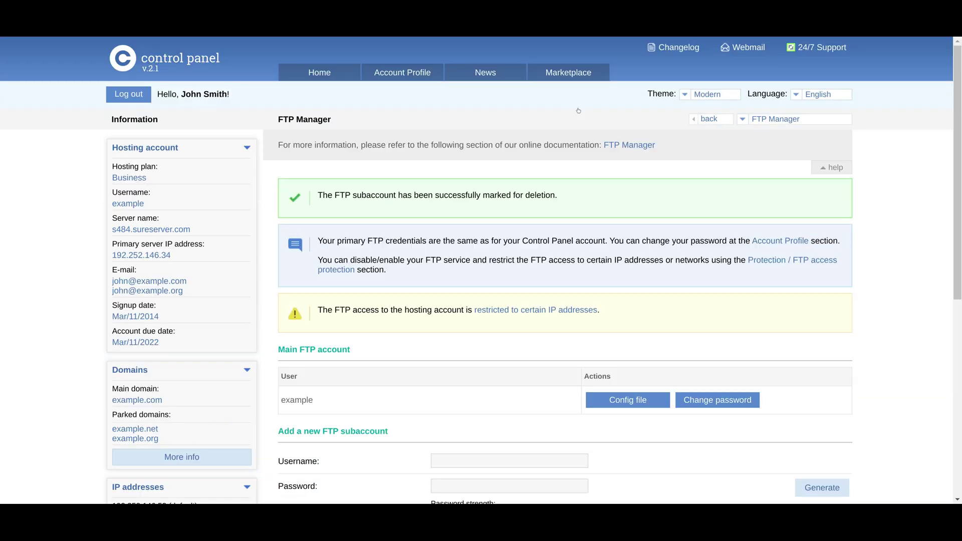
mouse_move(960, 142)
left_mouse_down()
mouse_move(960, 245)
mouse_move(960, 142)
left_mouse_up()
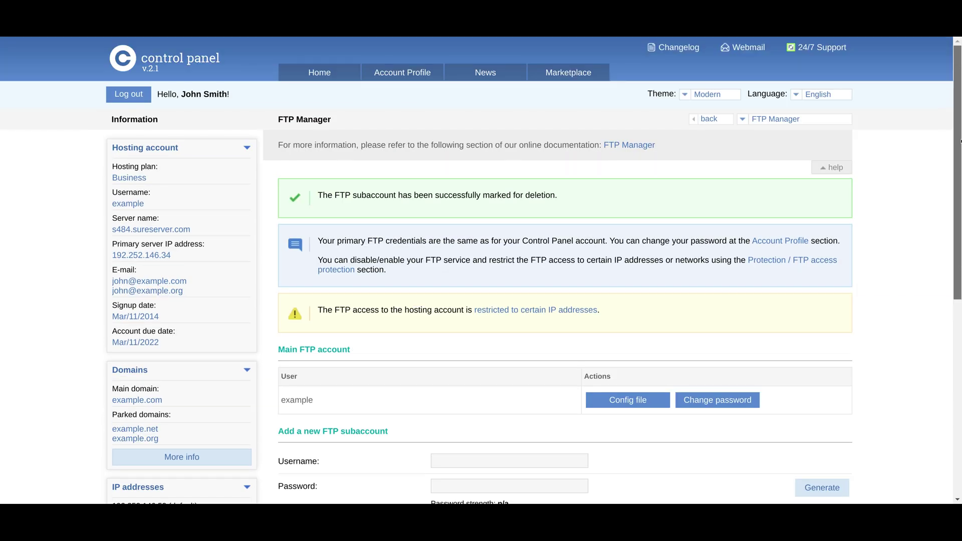
left_click(334, 76)
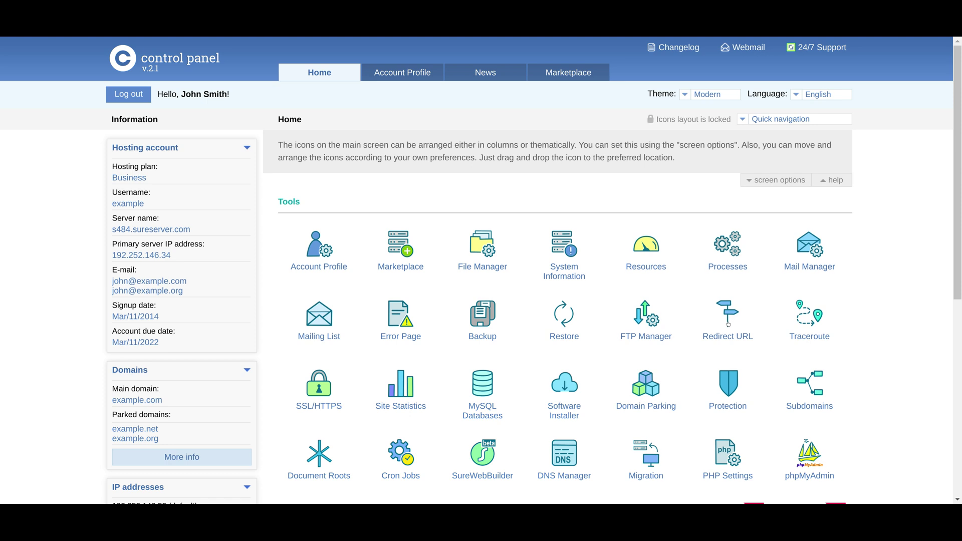
View the URL redirect settings page, then return to Home.
left_click(728, 321)
triple_click(373, 142)
left_click(373, 143)
scroll(373, 143, "down", 1)
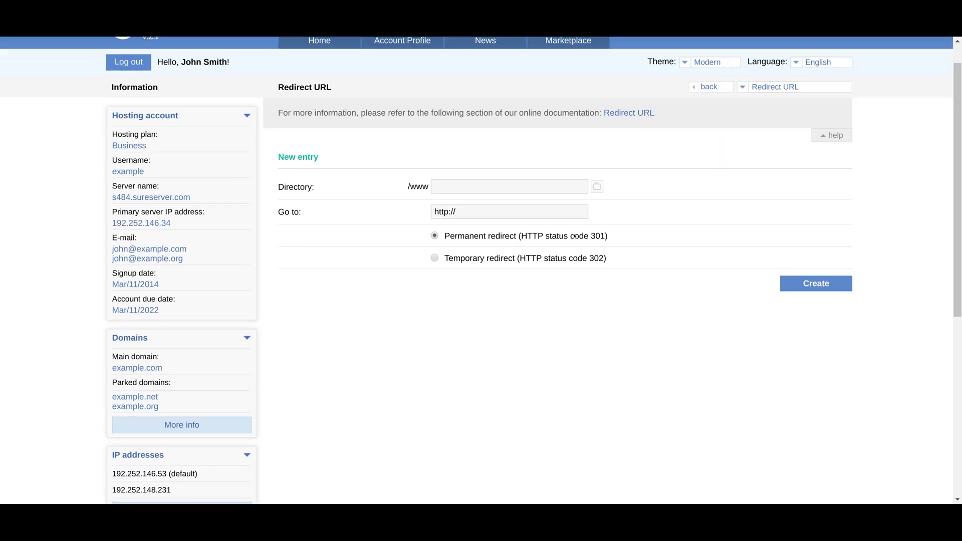
left_click(323, 44)
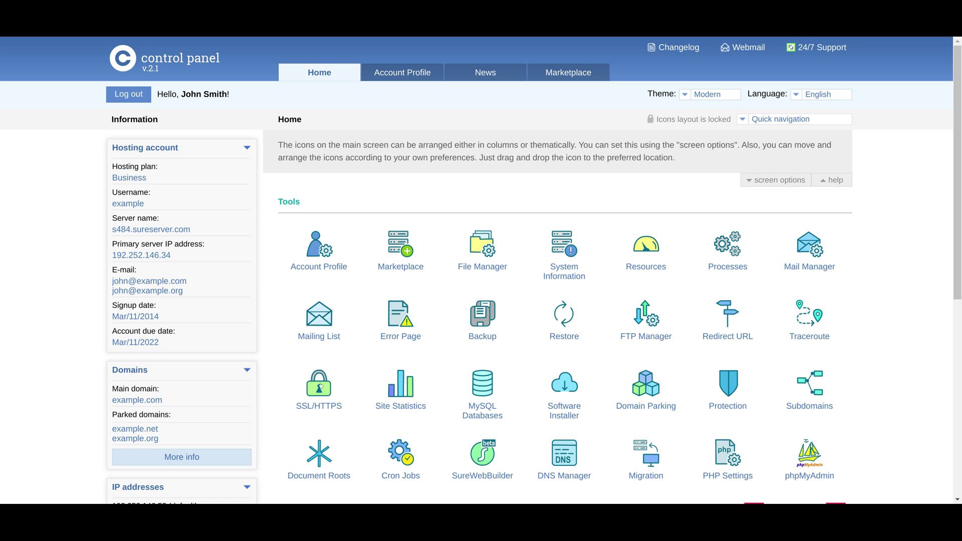
scroll(557, 264, "down", 1)
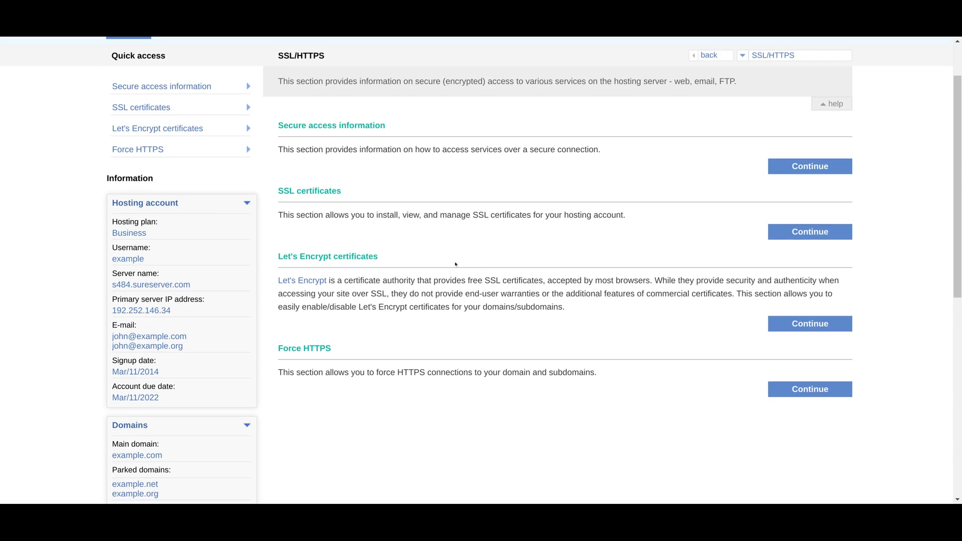
left_click_drag(275, 188, 574, 215)
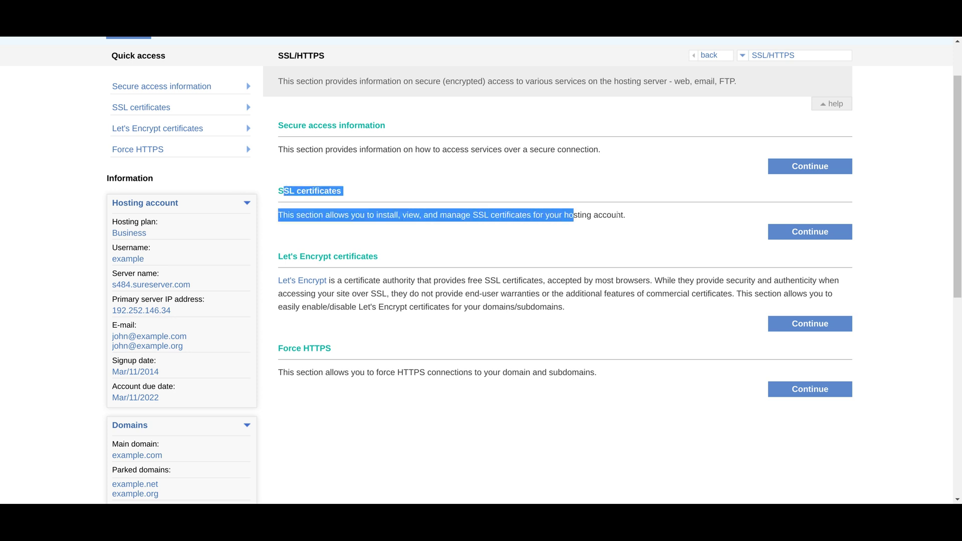
left_click(608, 217)
left_click(787, 321)
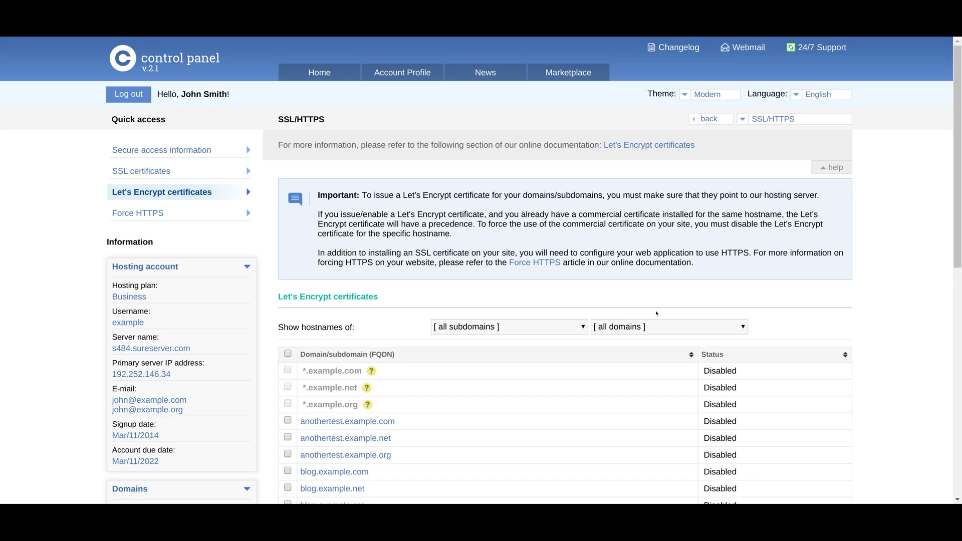
left_click_drag(959, 170, 958, 282)
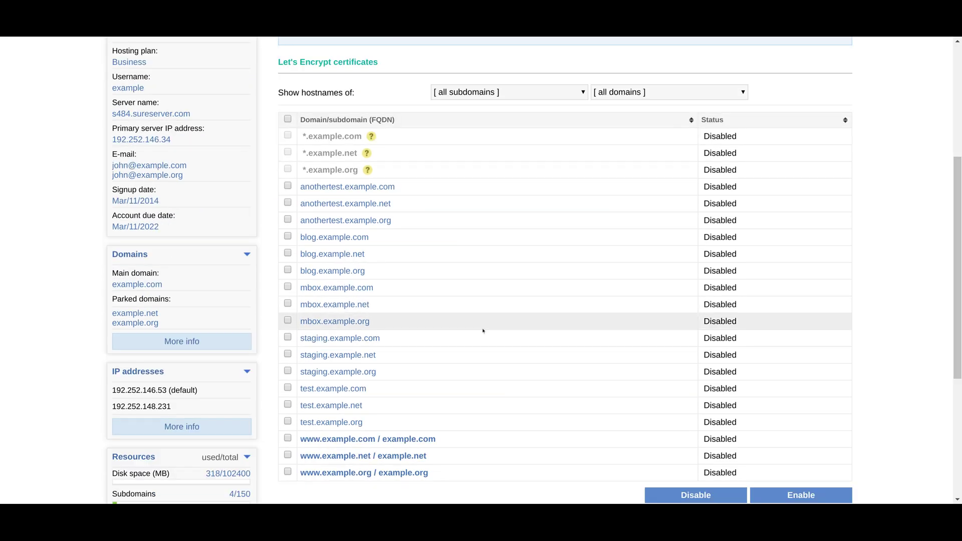
left_click(287, 439)
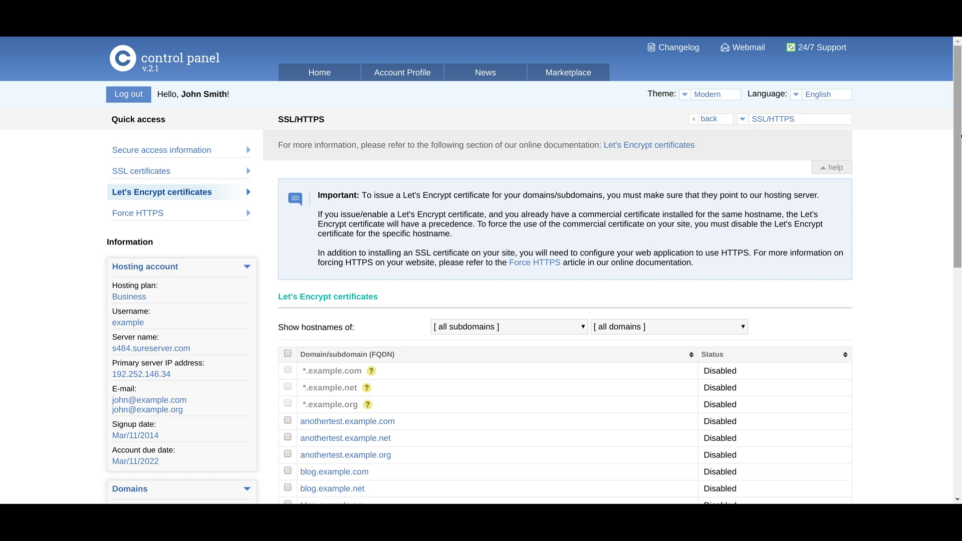
scroll(946, 314, "down", 5)
scroll(946, 315, "up", 5)
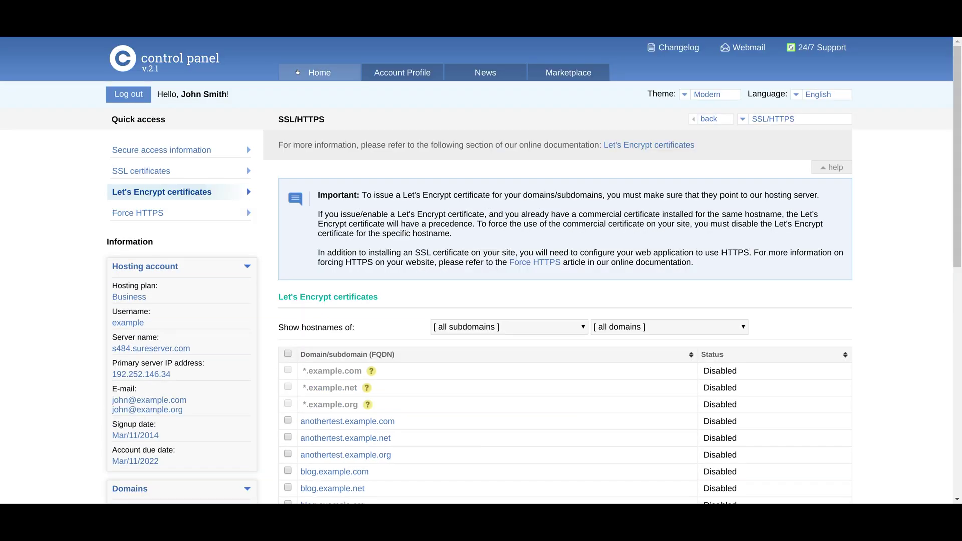
left_click(299, 73)
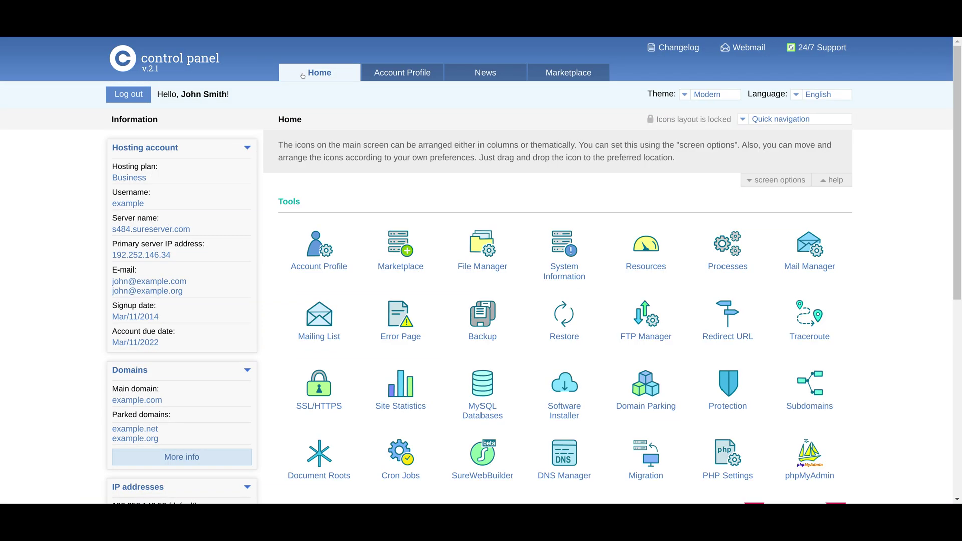
scroll(302, 75, "down", 2)
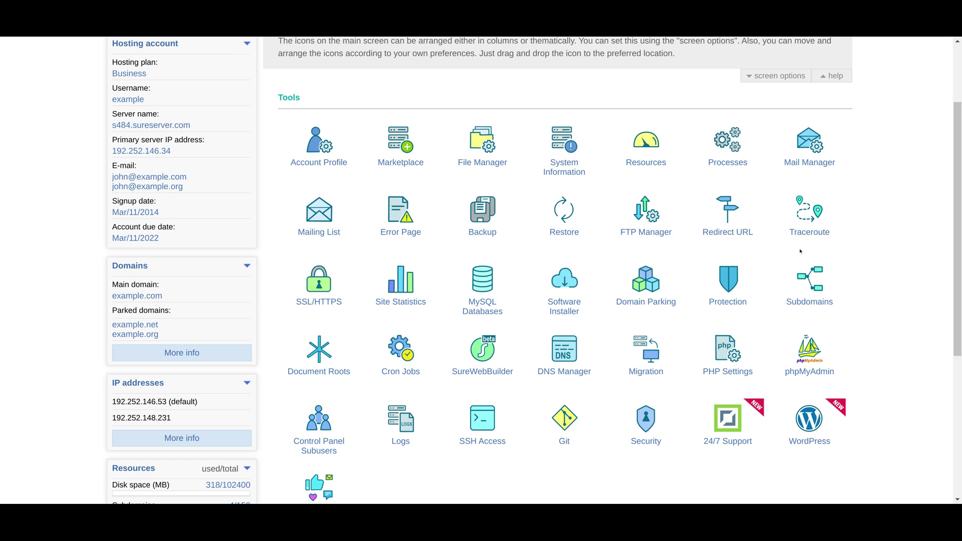
left_click(392, 289)
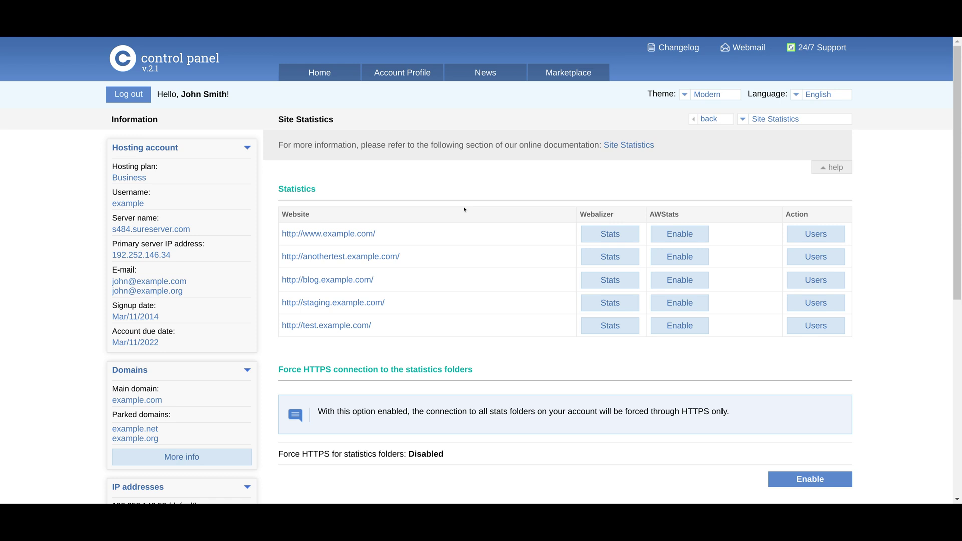
scroll(363, 141, "down", 2)
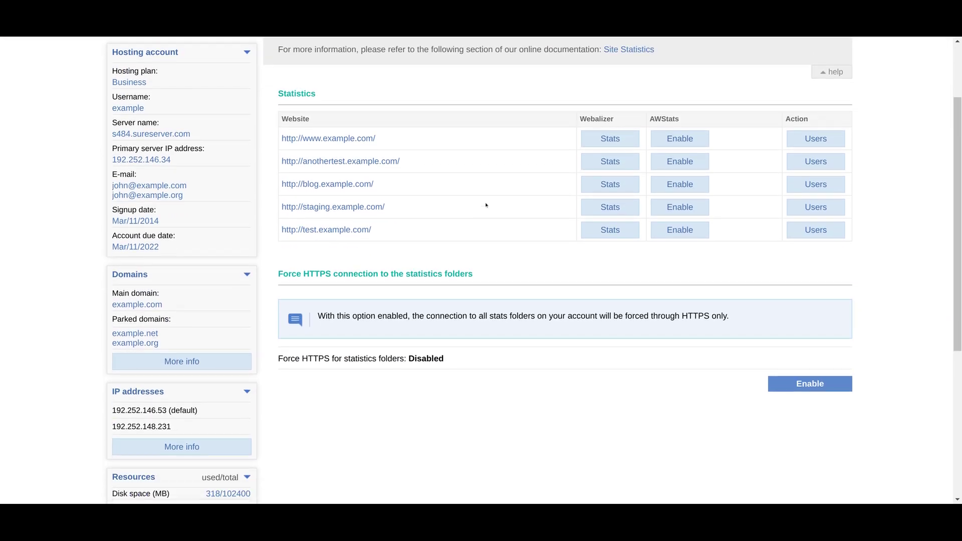
scroll(488, 204, "up", 2)
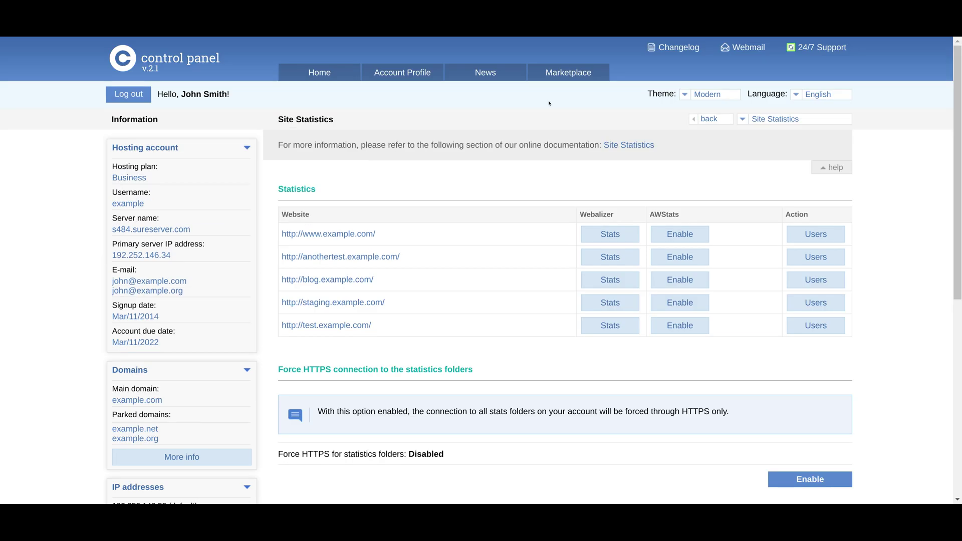
left_click(288, 73)
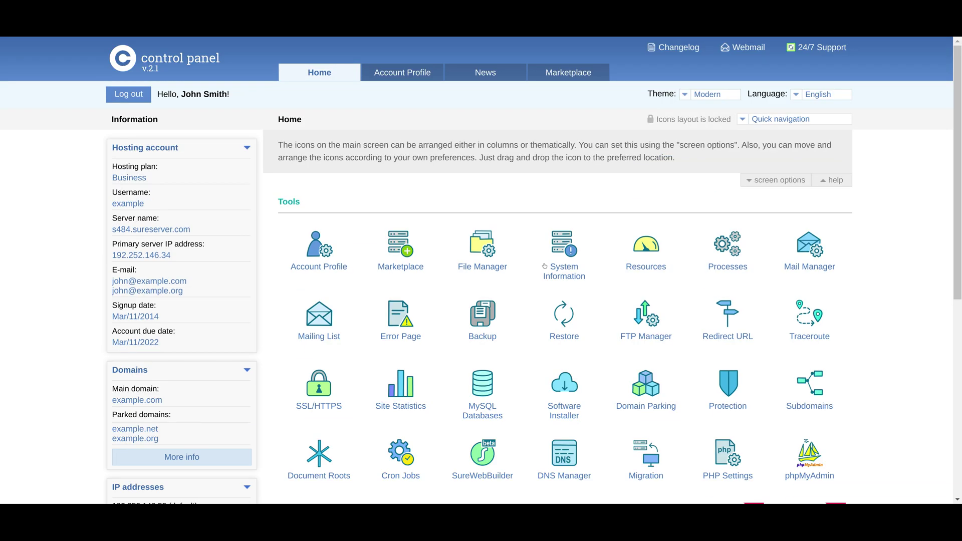
Create the MySQL database example_anothertest by entering the name anothertest.
left_click(488, 395)
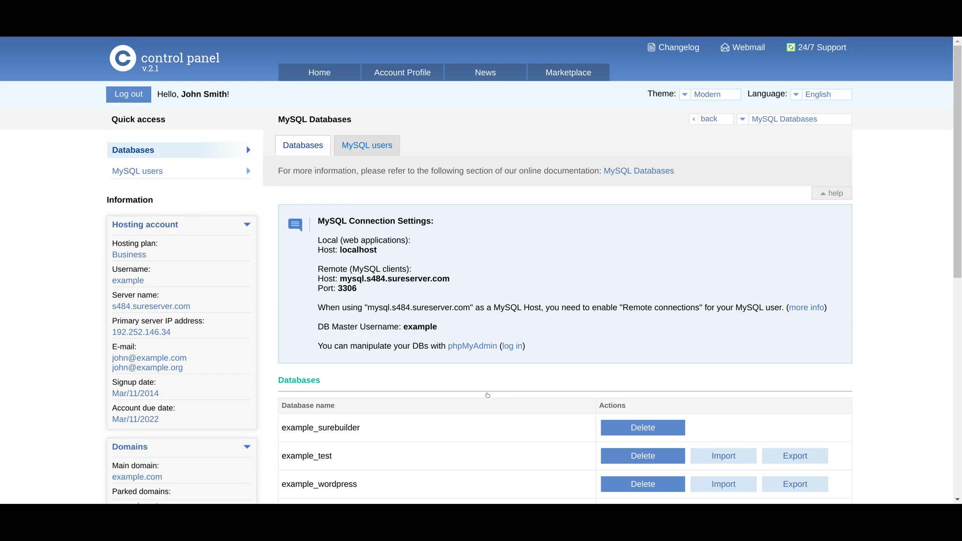
scroll(961, 260, "down", 3)
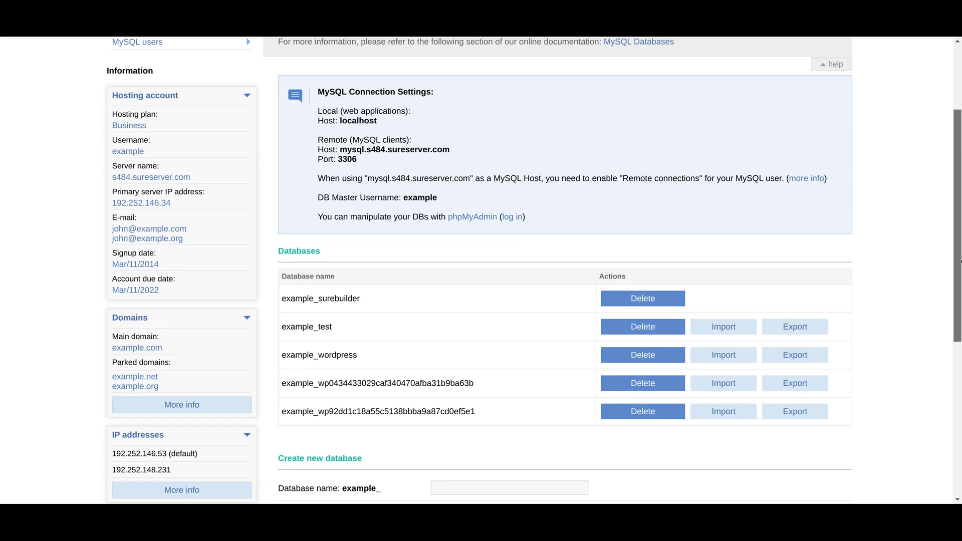
left_click_drag(295, 326, 383, 331)
left_click(382, 331)
left_click_drag(311, 352, 425, 360)
left_click(426, 363)
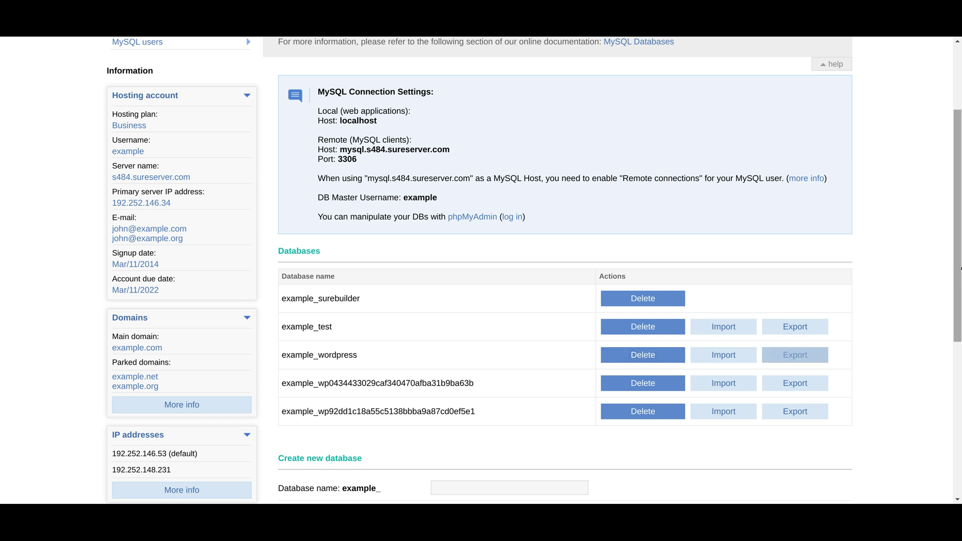
scroll(960, 326, "down", 2)
scroll(960, 326, "down", 1)
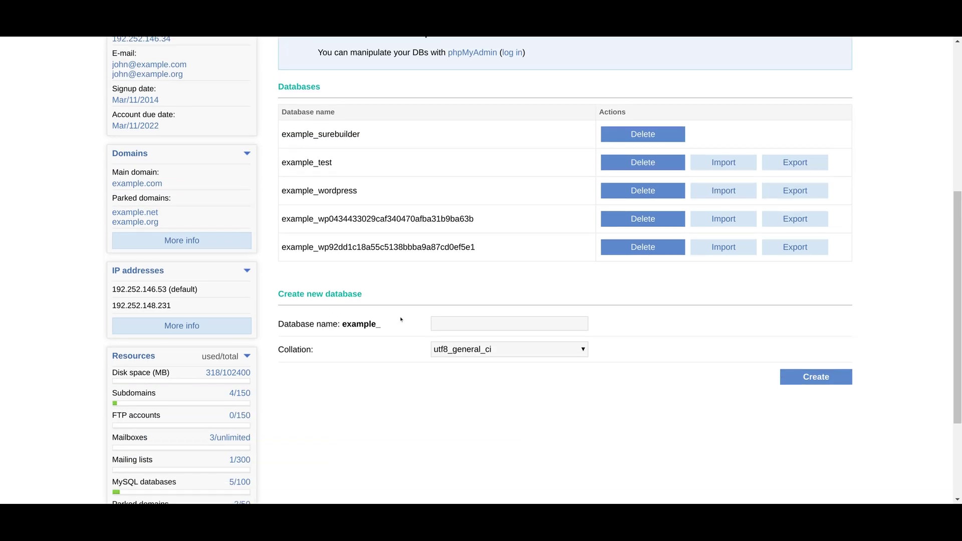
type("anothertest")
left_click(806, 380)
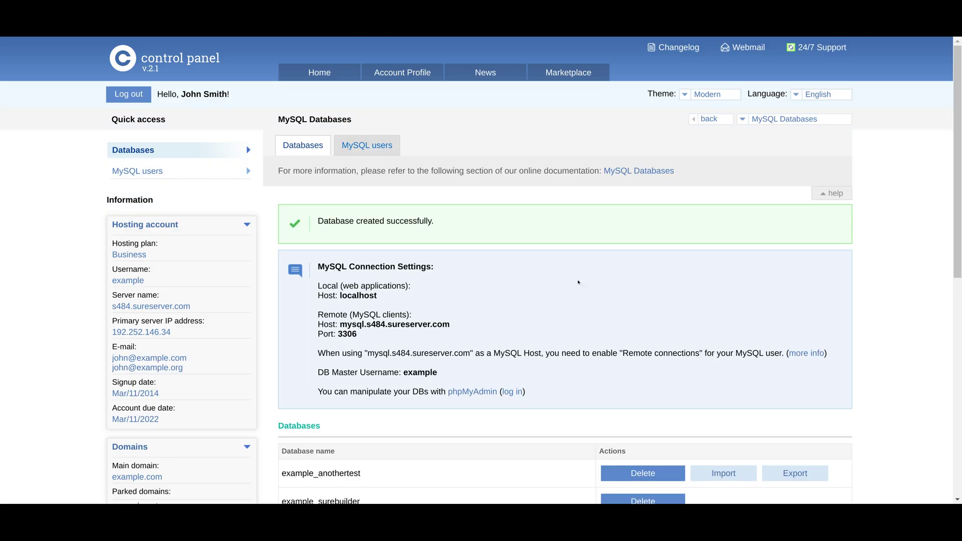
Browse the MySQL users list, then go back to Home.
mouse_move(958, 191)
left_mouse_down()
mouse_move(958, 285)
mouse_move(958, 205)
left_mouse_up()
scroll(960, 205, "up", 1)
left_click(362, 140)
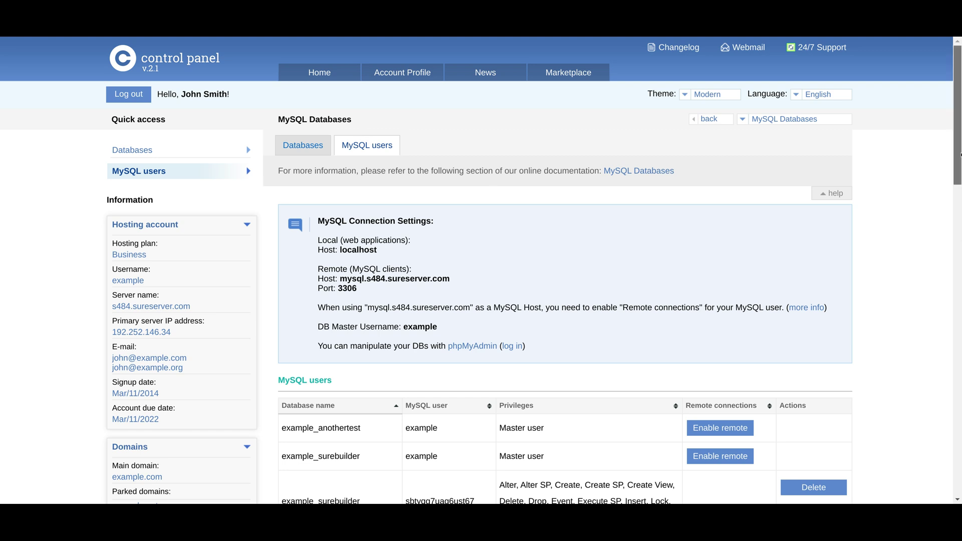
left_click_drag(960, 155, 953, 362)
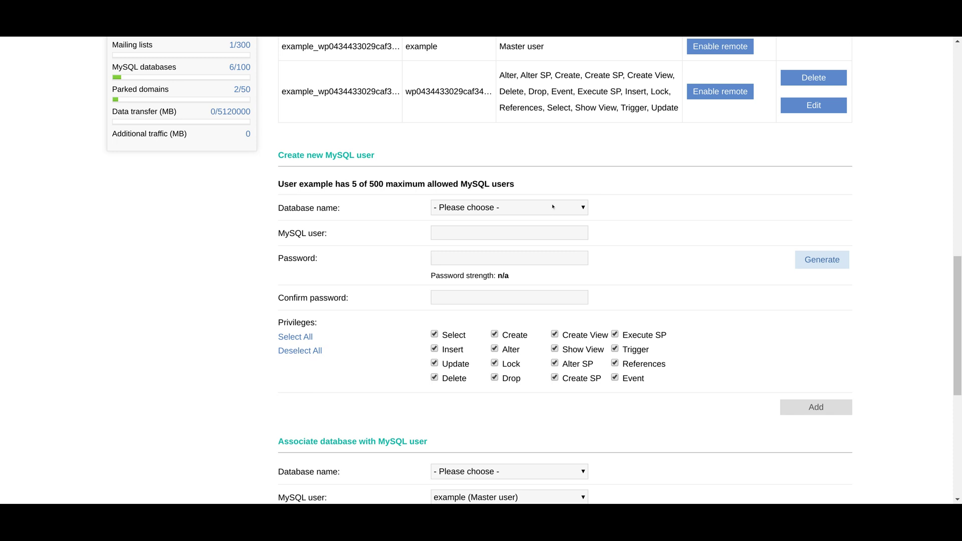
left_click_drag(957, 286, 961, 76)
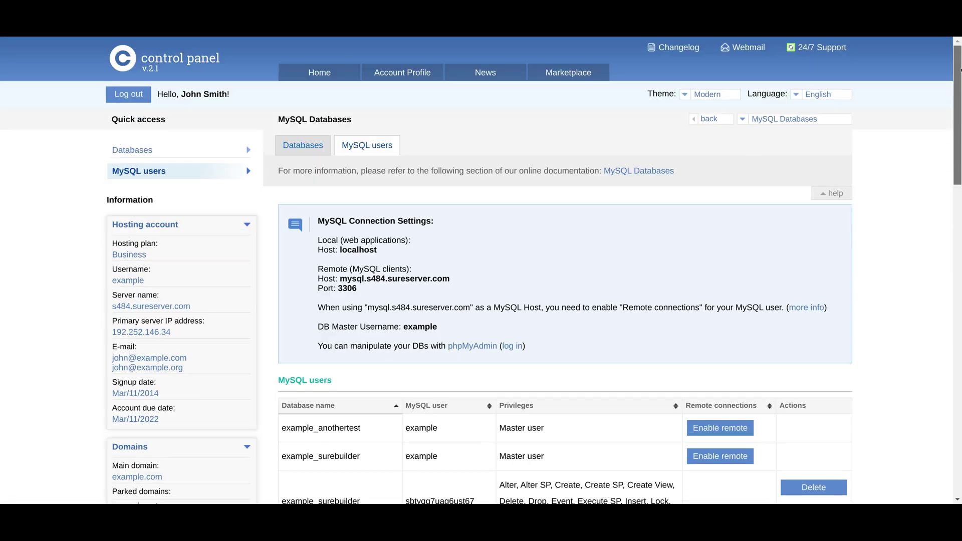
left_click(318, 72)
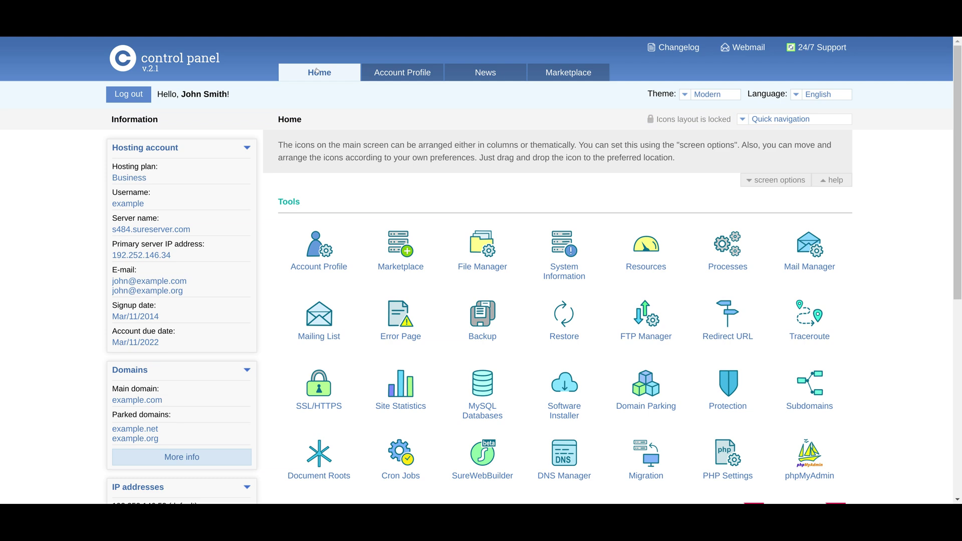
Open the Software Installer and browse its WordPress and OpenCart script entries.
scroll(950, 248, "down", 3)
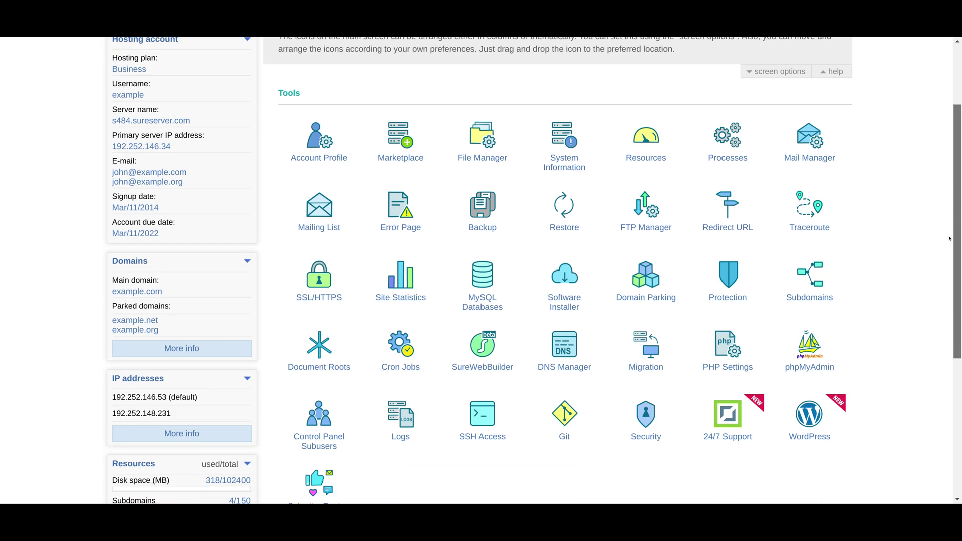
left_click(568, 285)
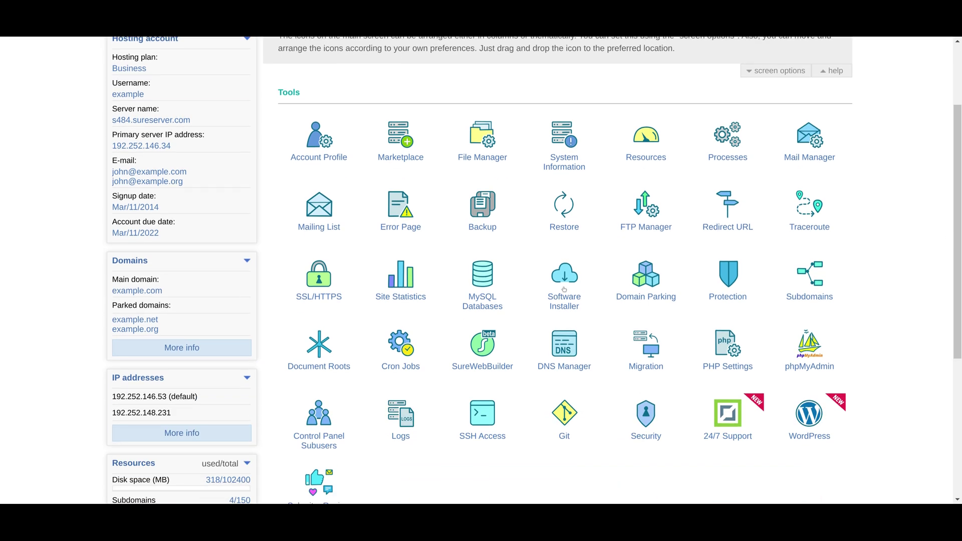
scroll(959, 211, "down", 1)
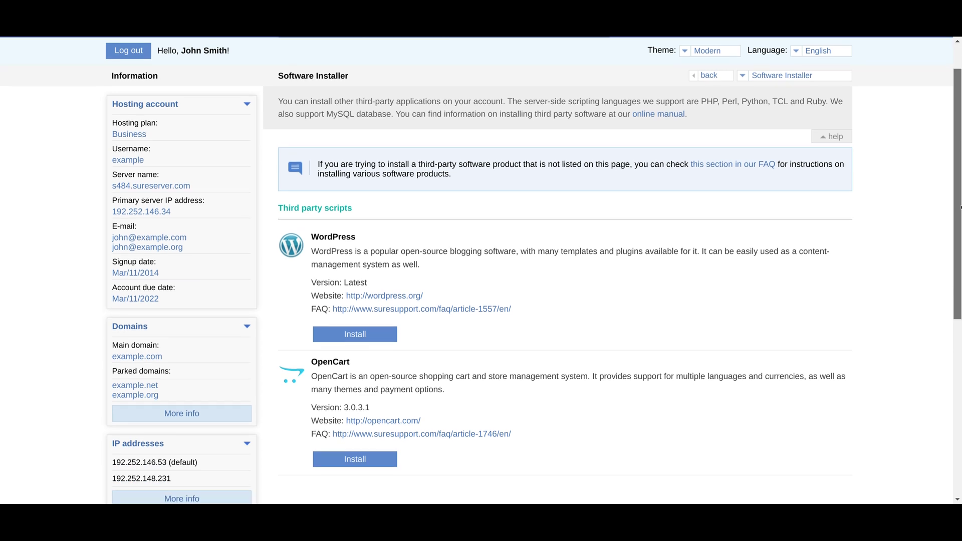
scroll(959, 211, "down", 2)
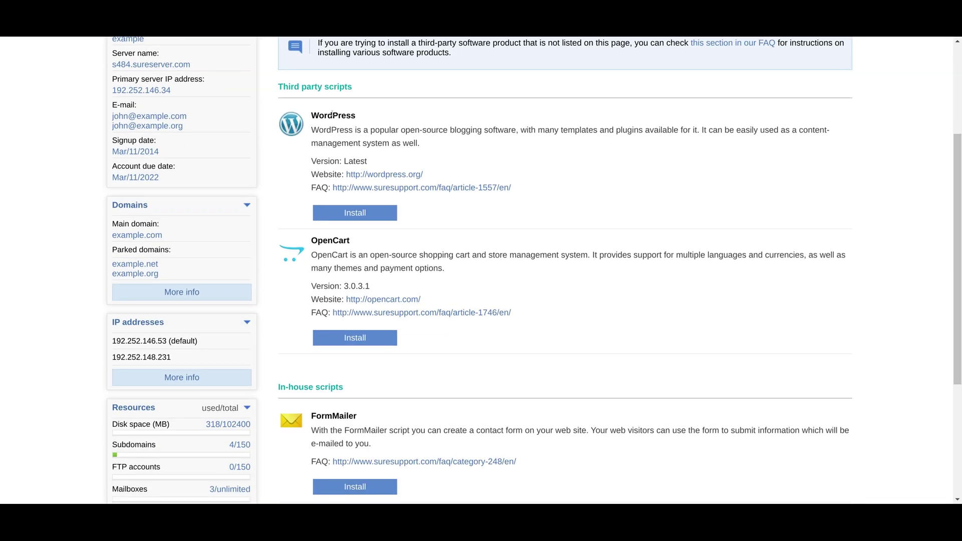
double_click(333, 114)
double_click(340, 240)
left_click(340, 240)
left_click_drag(957, 256, 957, 168)
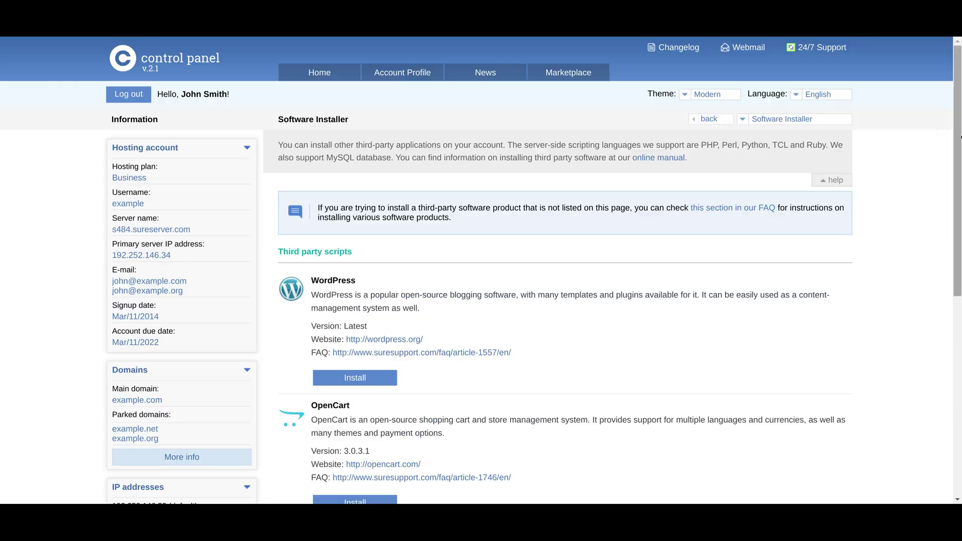
View Domain Parking, showing example.net and example.org parked.
left_click(299, 71)
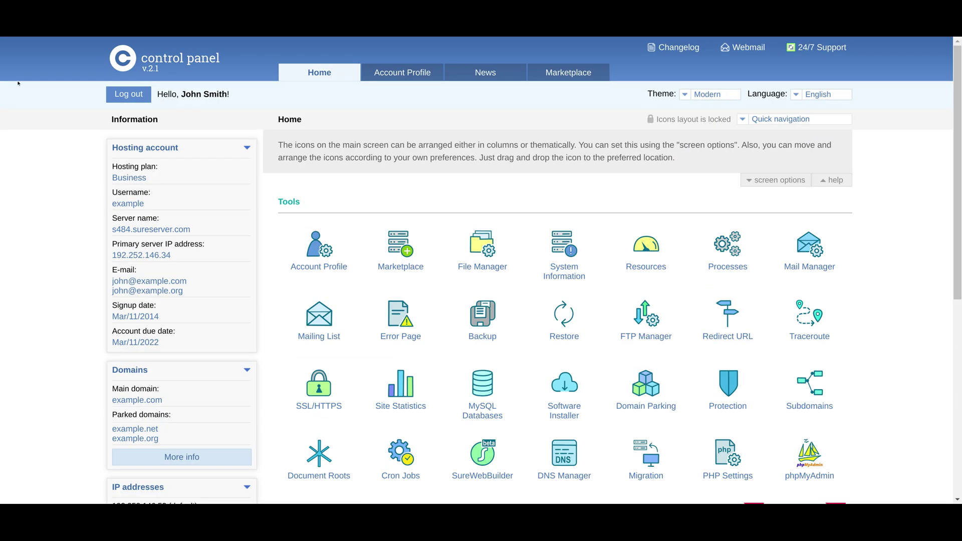
left_click_drag(958, 165, 960, 230)
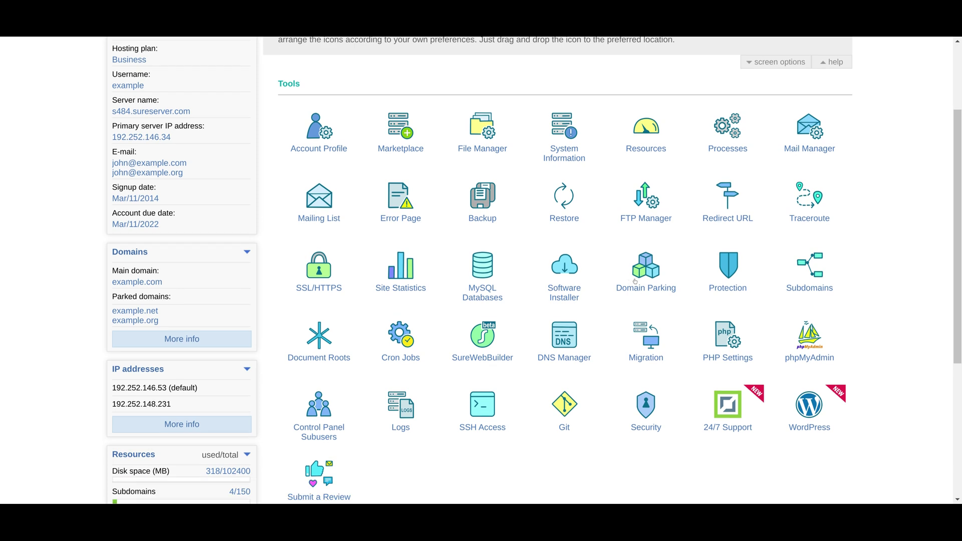
left_click(630, 282)
triple_click(333, 290)
left_click(333, 288)
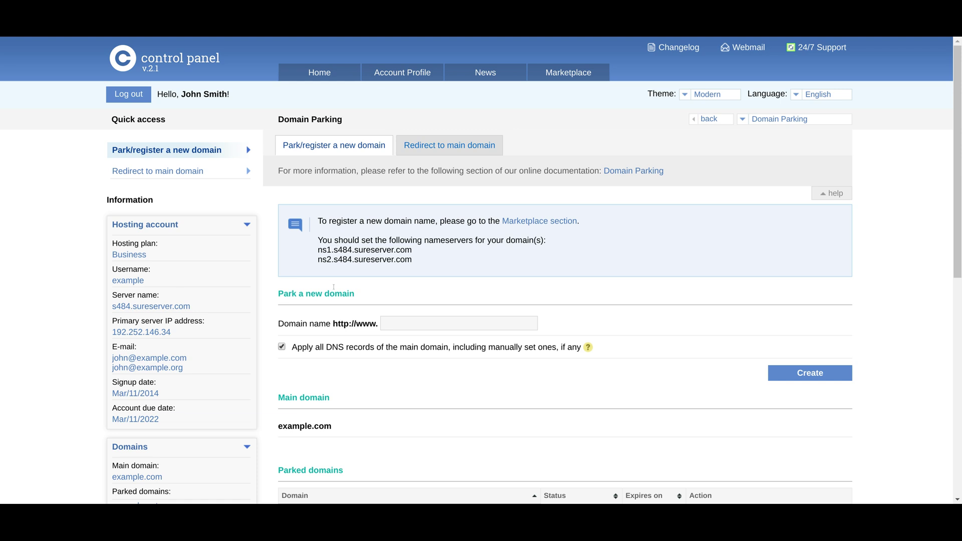
left_click_drag(959, 212, 959, 297)
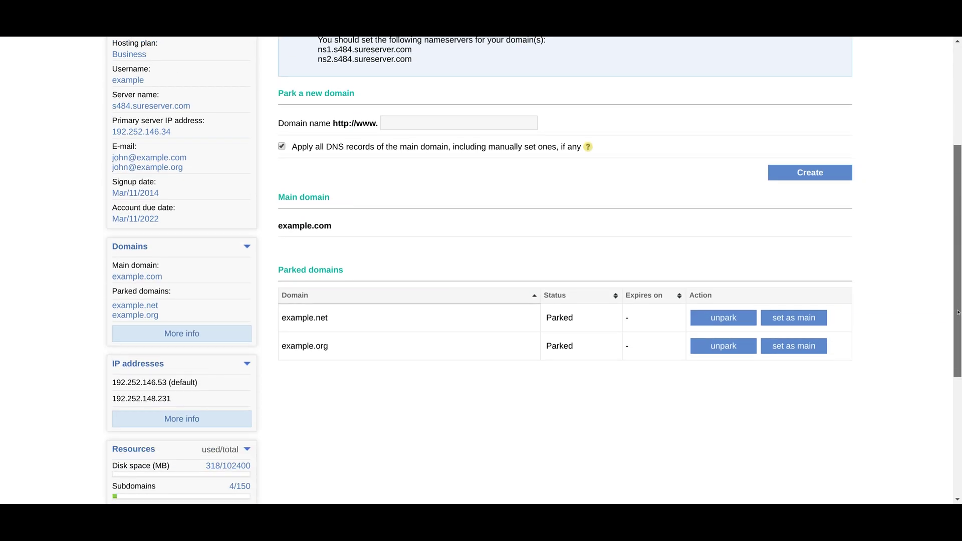
scroll(664, 139, "up", 5)
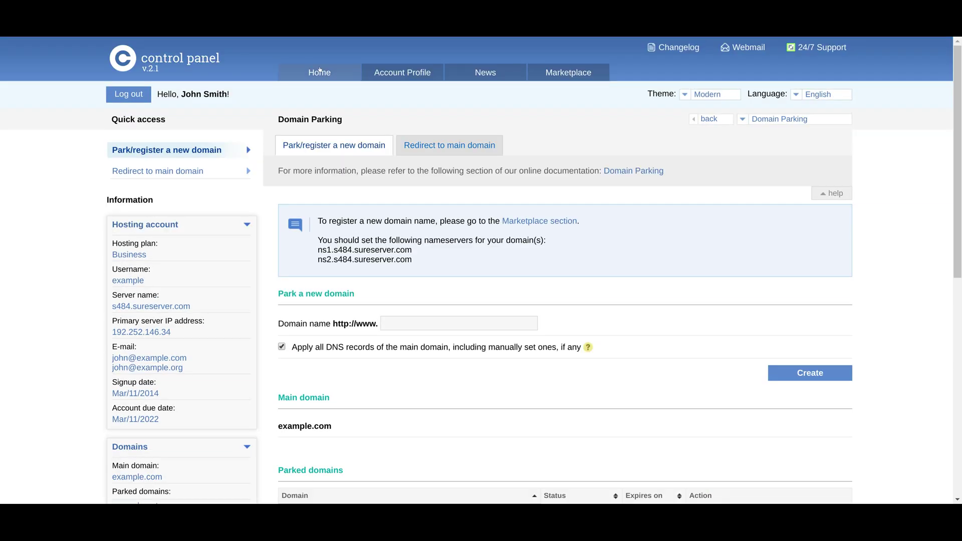
Go back Home and open the Protection page.
left_click(319, 70)
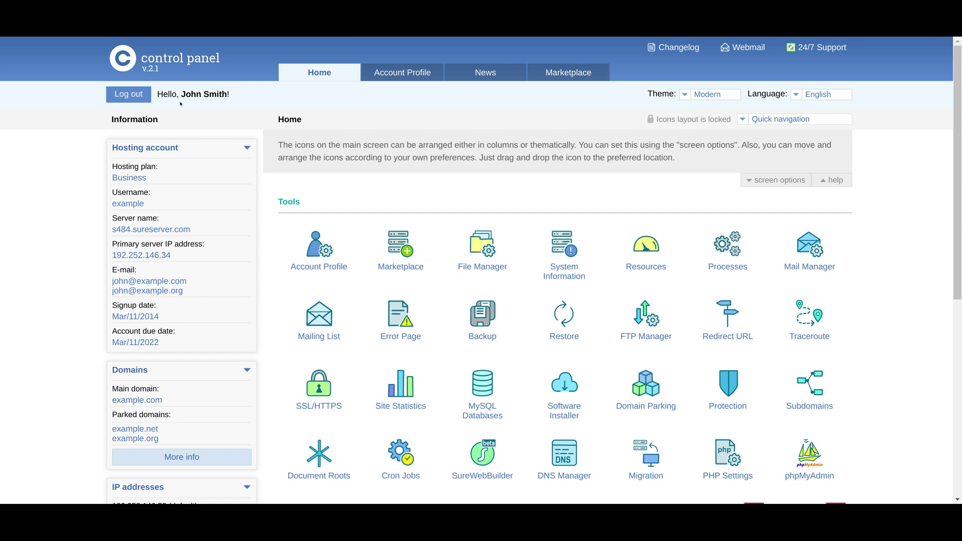
scroll(899, 178, "down", 2)
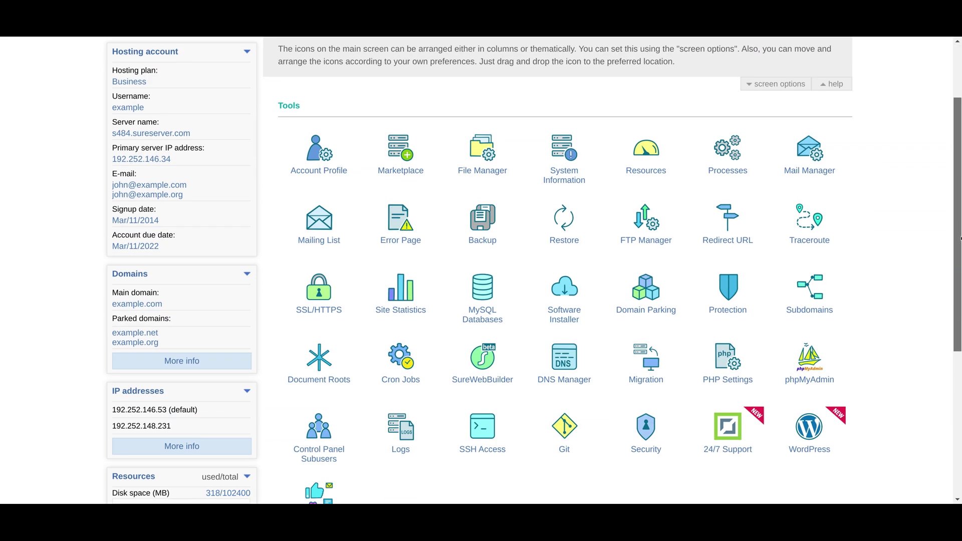
left_click(720, 304)
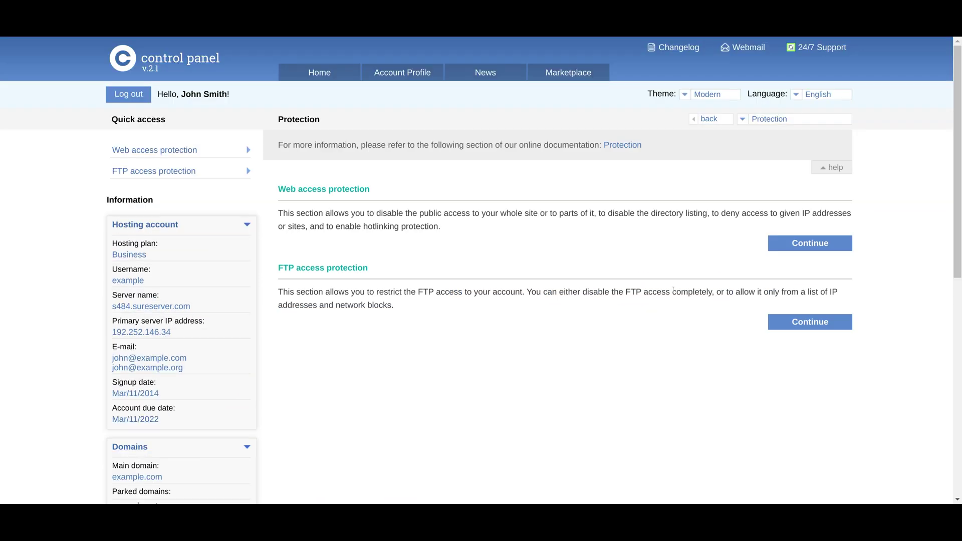
View the digest password protection form for the www directory, then go back.
left_click(774, 245)
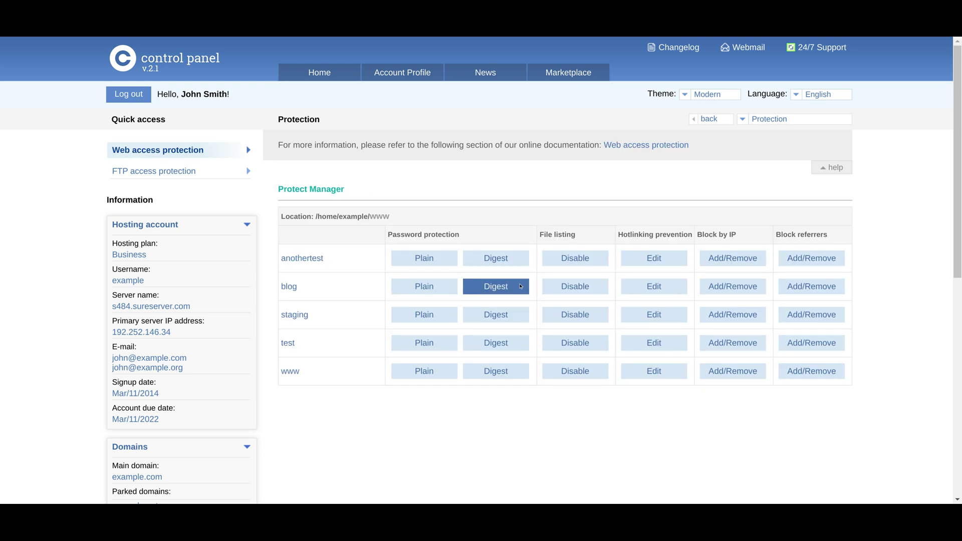
left_click(501, 370)
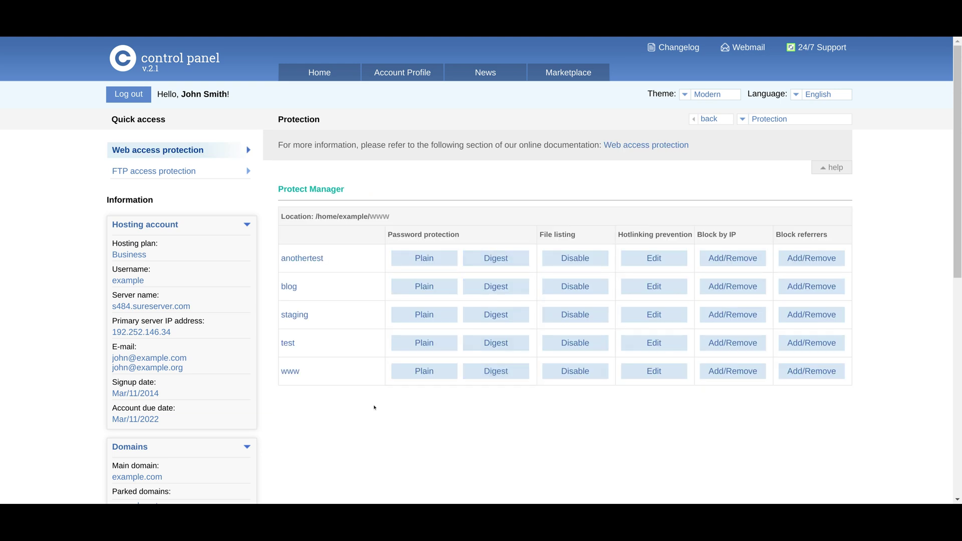
left_click_drag(288, 189, 404, 320)
left_click(365, 367)
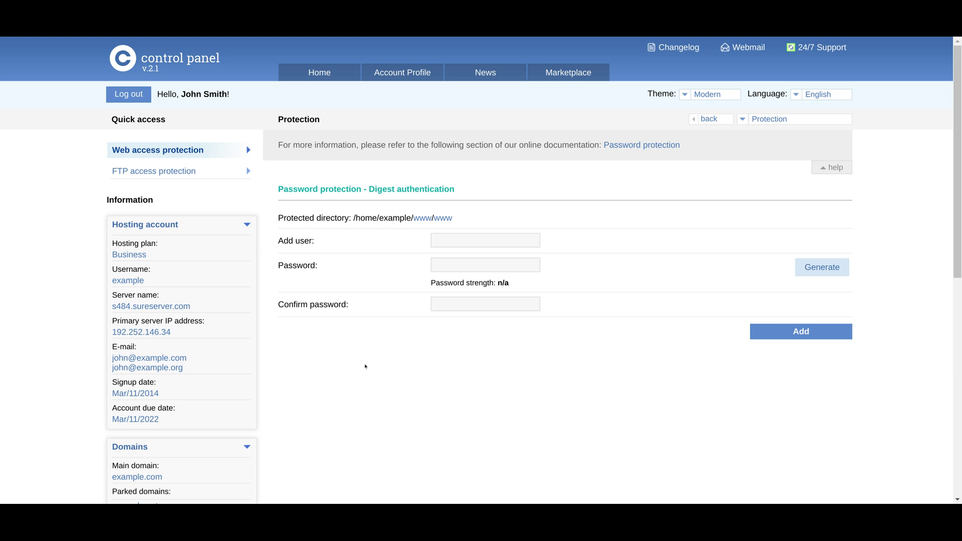
left_click(187, 151)
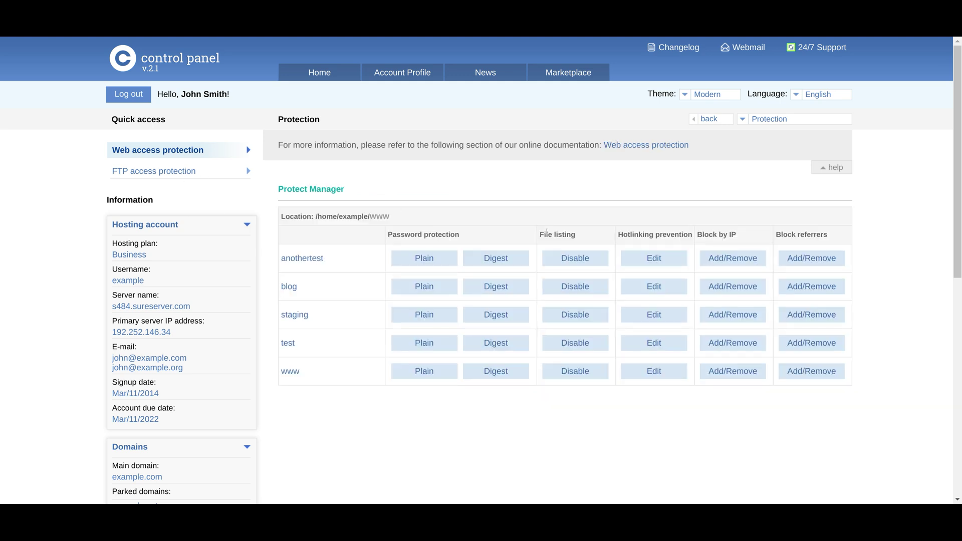
Review the Protect Manager table's columns through Block by IP for the test directory.
left_click_drag(547, 232, 576, 234)
double_click(671, 234)
left_click(715, 233)
triple_click(715, 234)
scroll(377, 111, "down", 2)
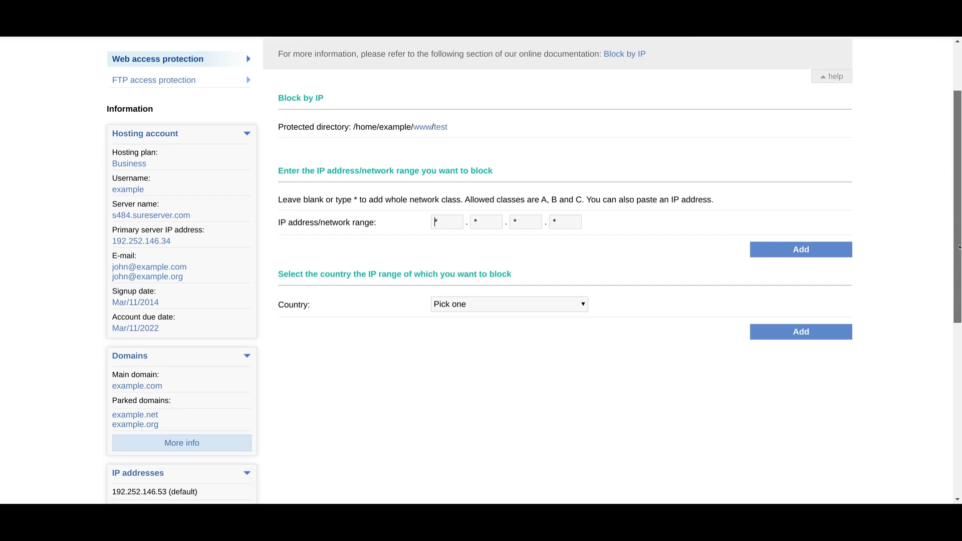
scroll(377, 112, "up", 2)
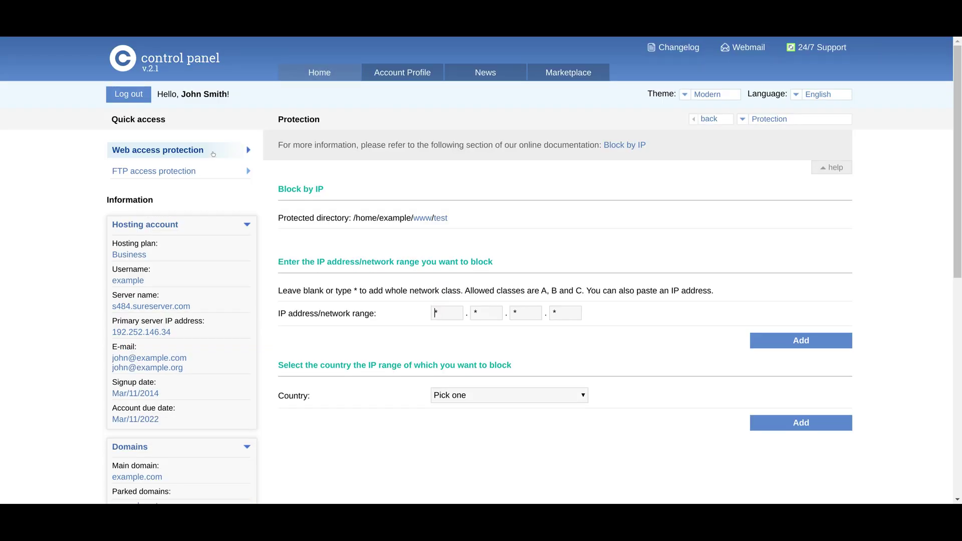
Disable and re-enable the FTP service, with access allowed only from 94.155.37.229.
left_click(158, 172)
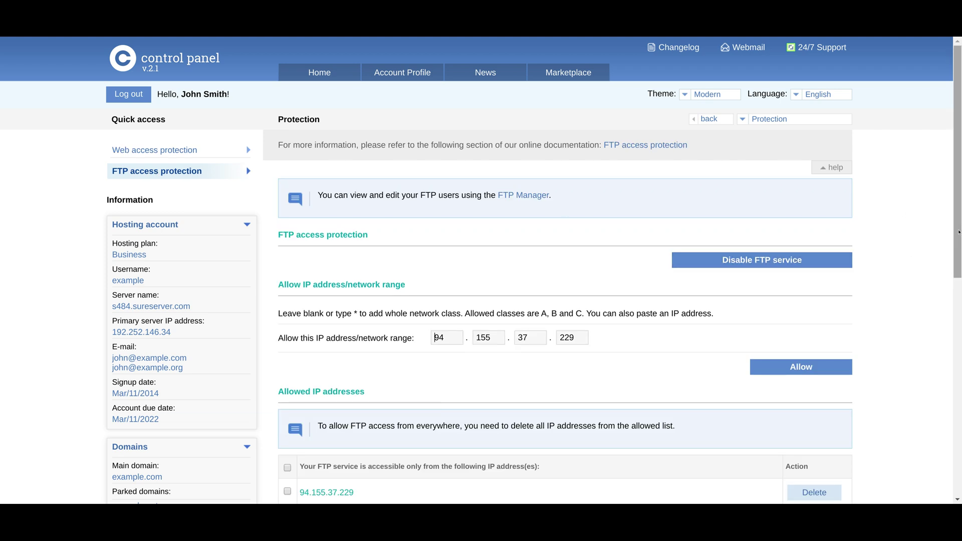
scroll(961, 252, "down", 2)
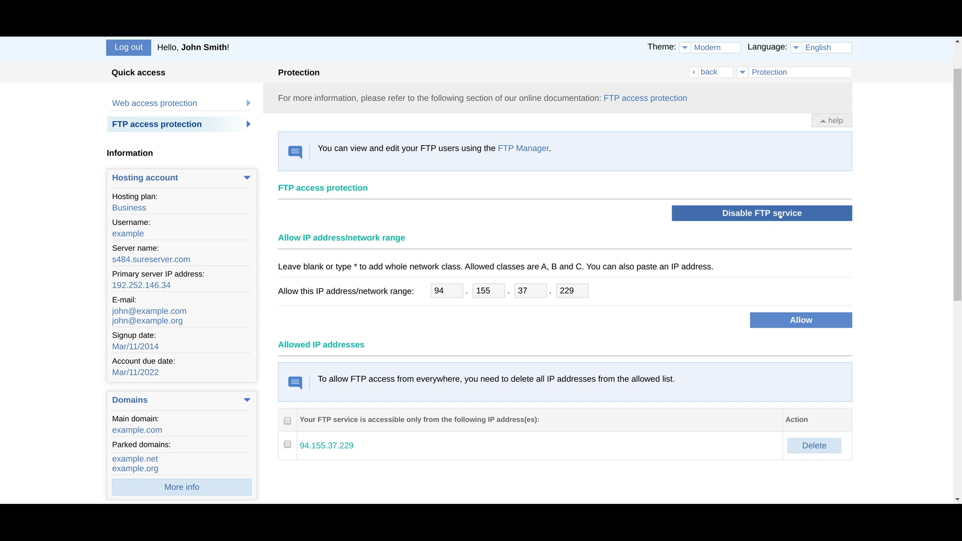
left_click(712, 214)
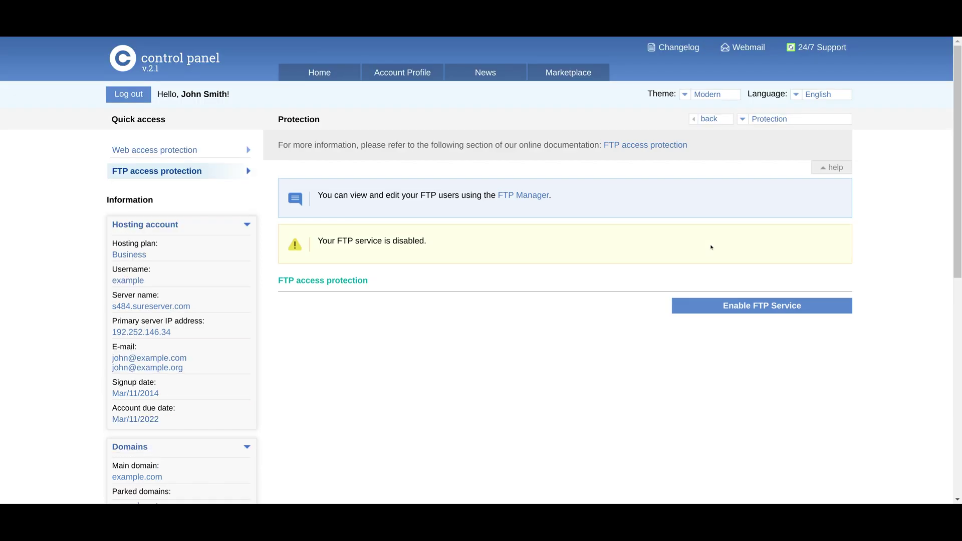
left_click(724, 302)
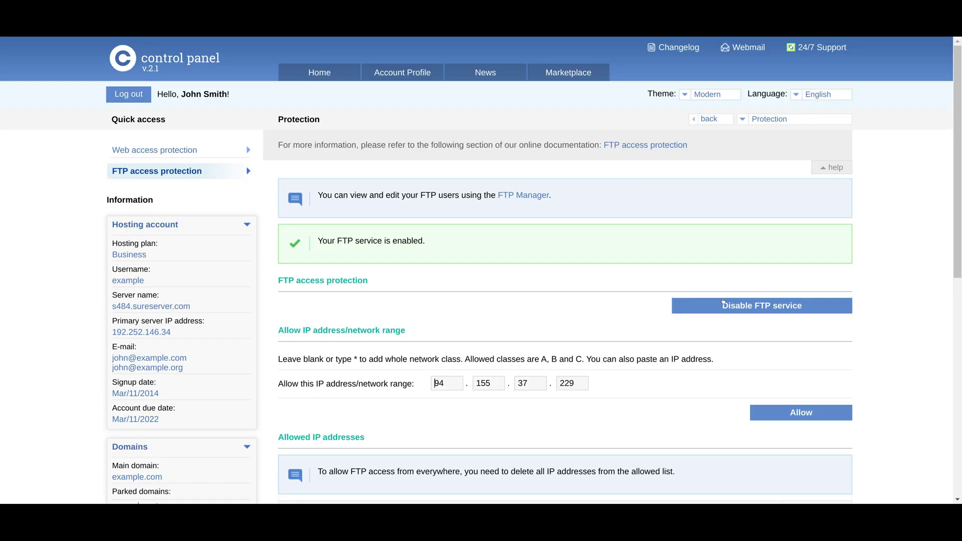
scroll(961, 278, "down", 5)
left_click_drag(283, 255, 546, 340)
left_click(546, 341)
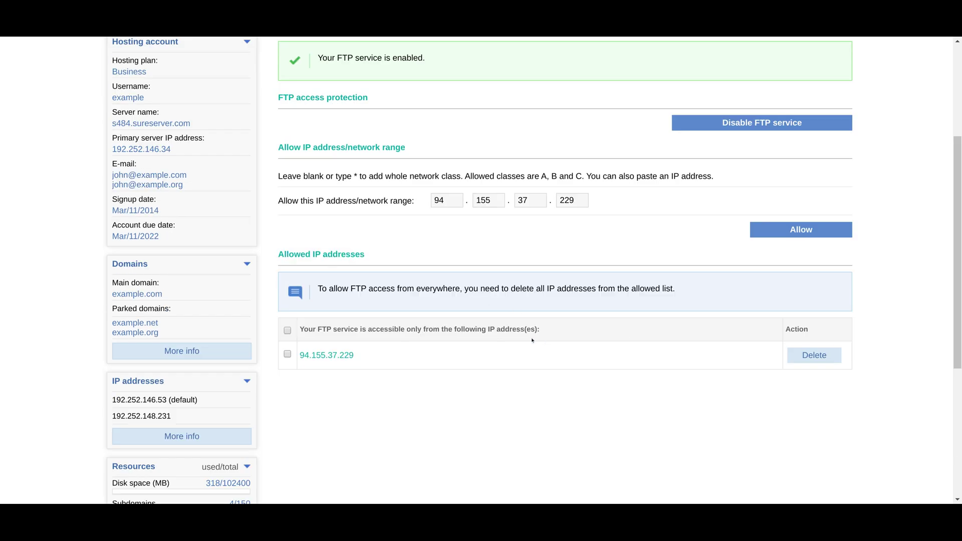
scroll(366, 78, "up", 5)
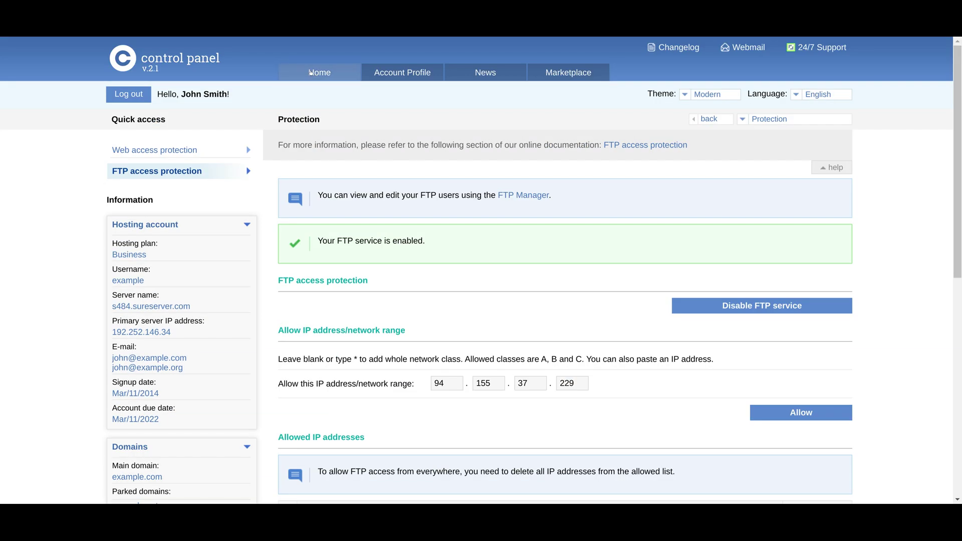
Visit the Subdomains page and come back to Home.
left_click(320, 73)
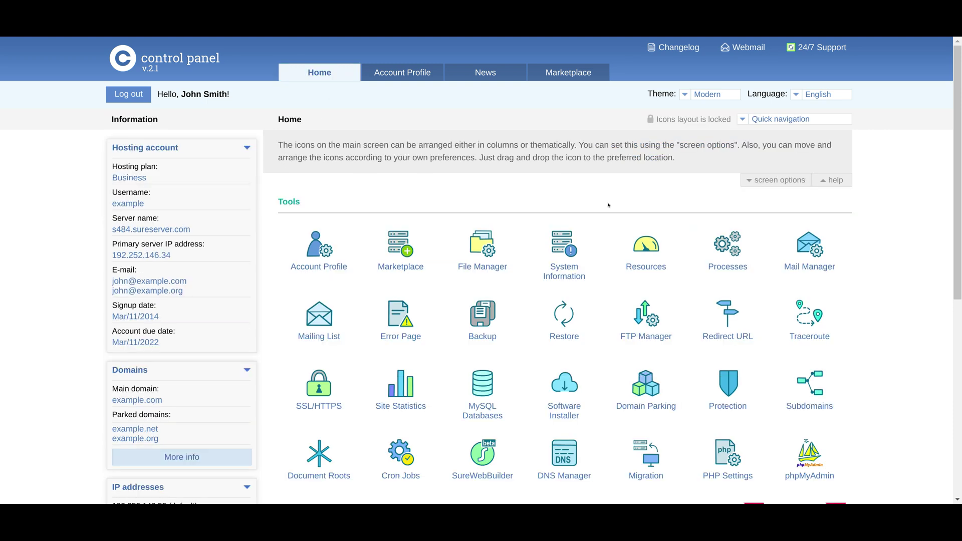
left_click_drag(958, 197, 960, 271)
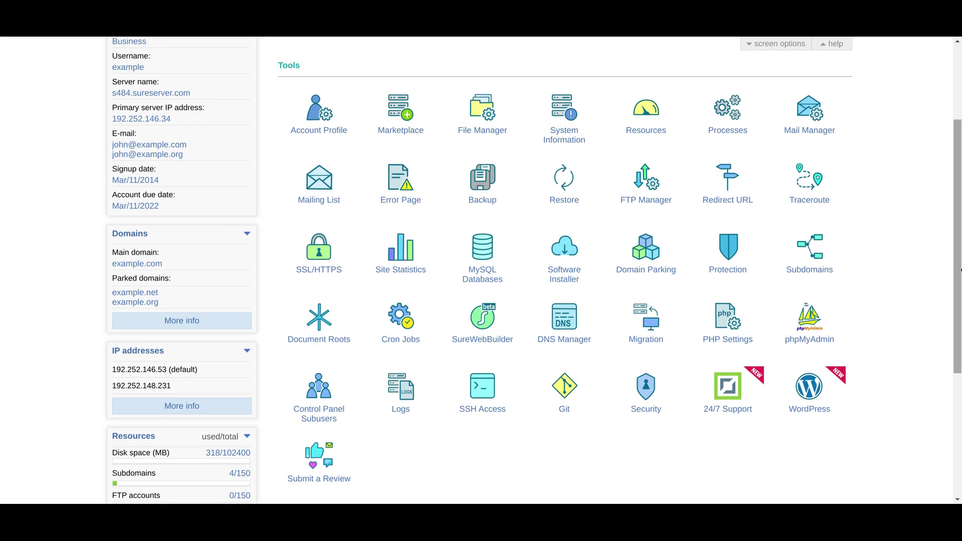
left_click(810, 248)
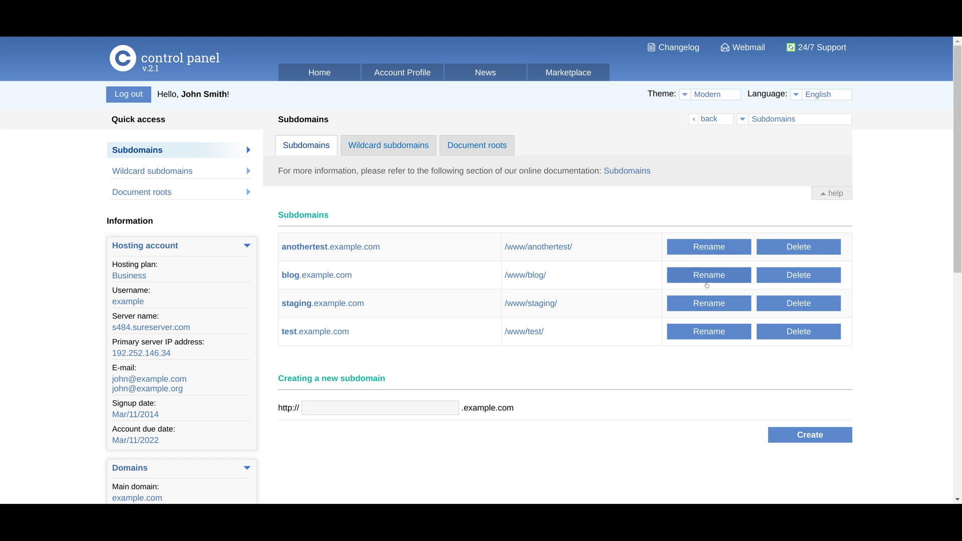
left_click(333, 78)
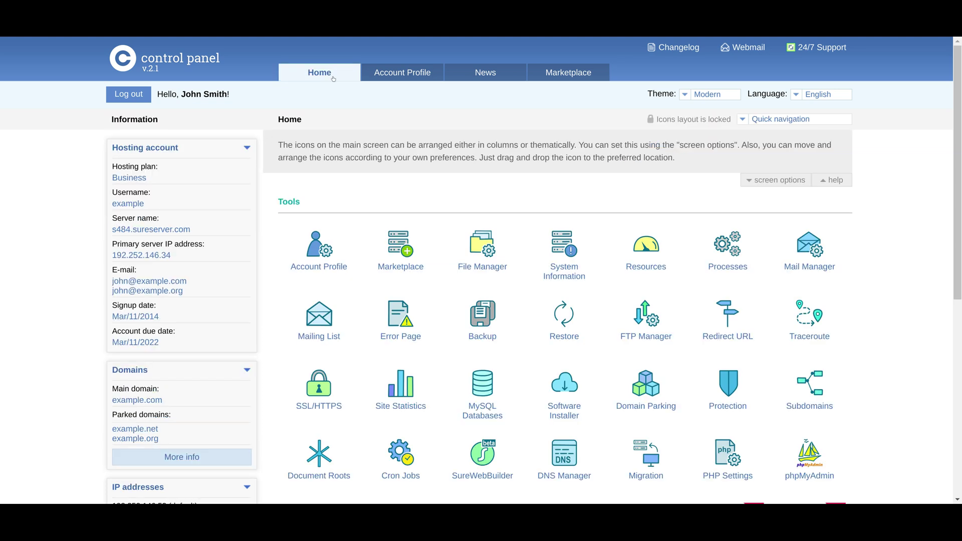
Start changing the staging subdomain's document root in Document Roots, then return Home.
left_click_drag(959, 201, 961, 259)
scroll(437, 323, "down", 1)
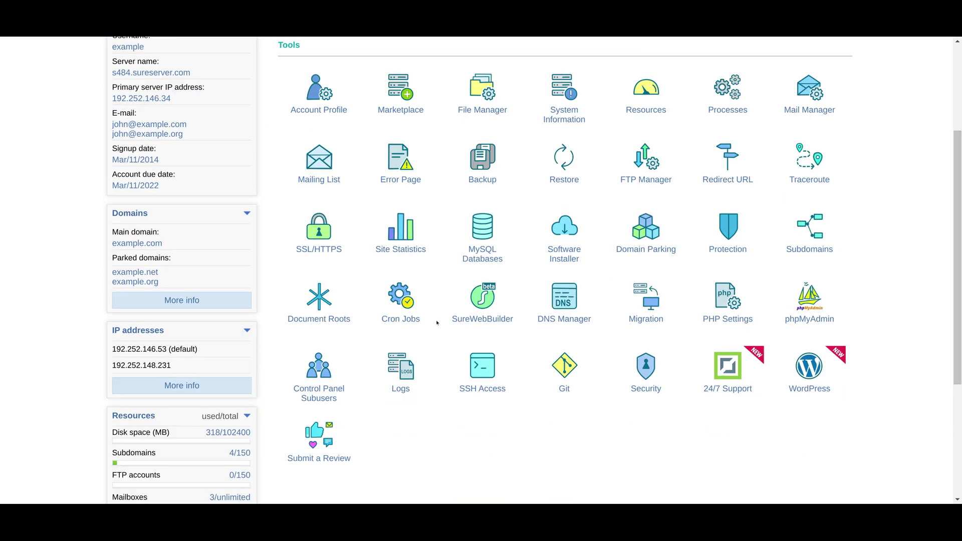
left_click(312, 305)
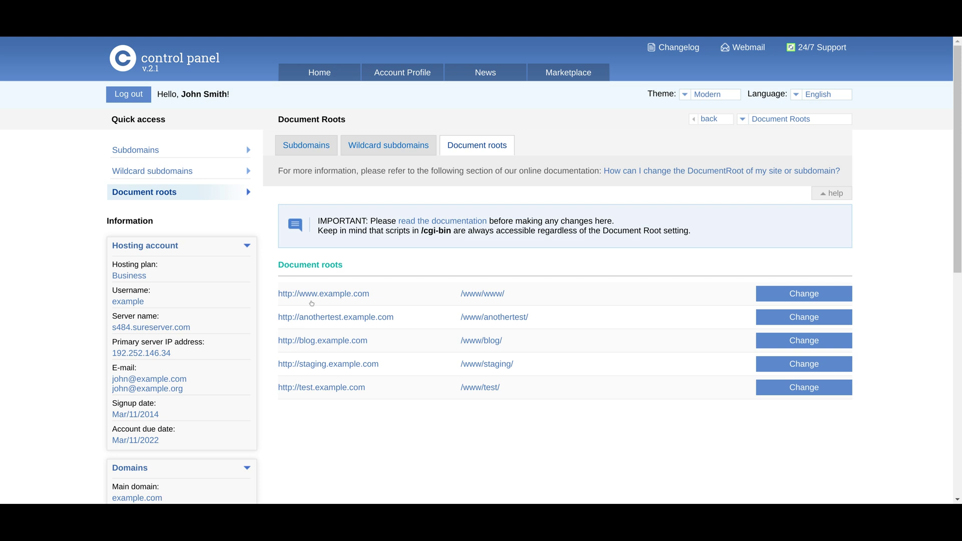
left_click_drag(536, 297, 273, 298)
left_click(584, 325)
left_click_drag(522, 365, 266, 369)
left_click(416, 347)
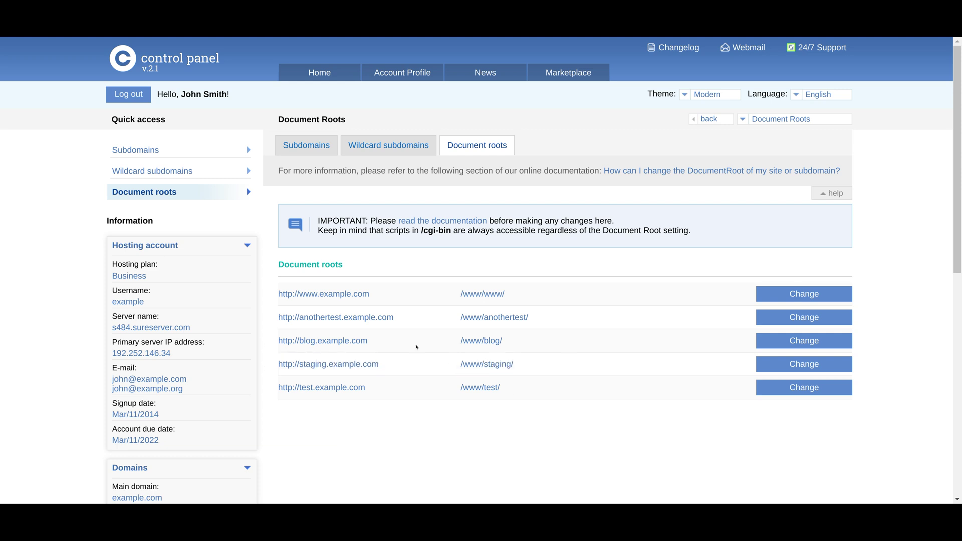
left_click(772, 359)
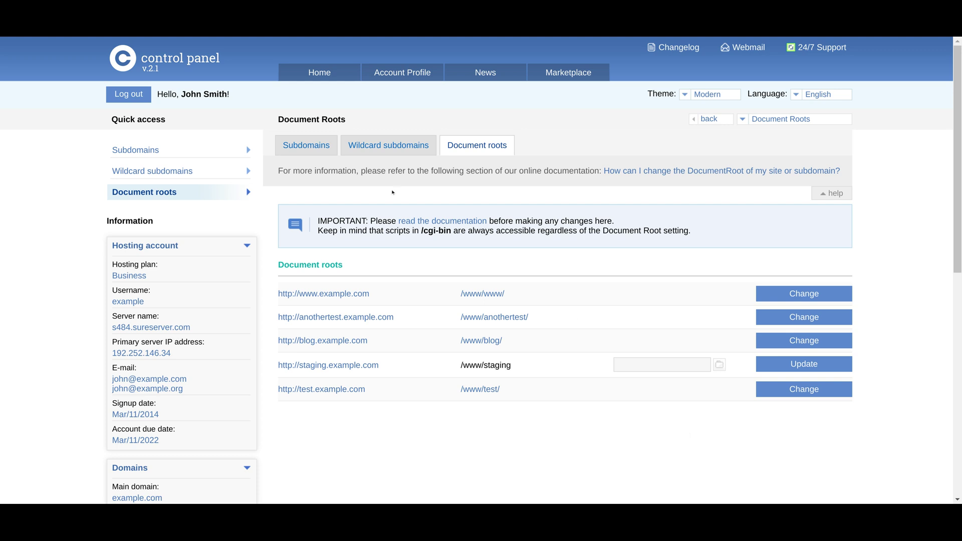
left_click(319, 72)
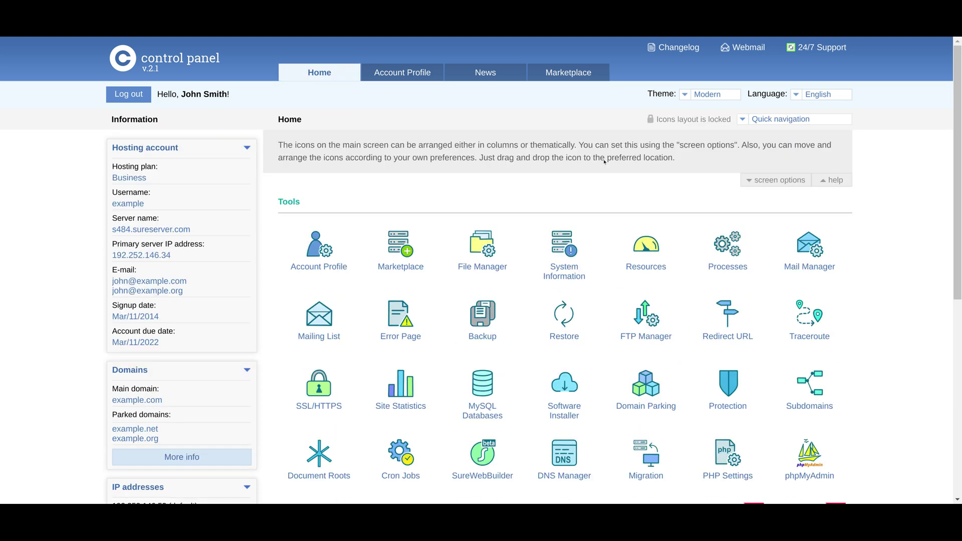
Open Cron Jobs, which shows 0 of 3 allowed crons installed.
left_click_drag(956, 154, 956, 237)
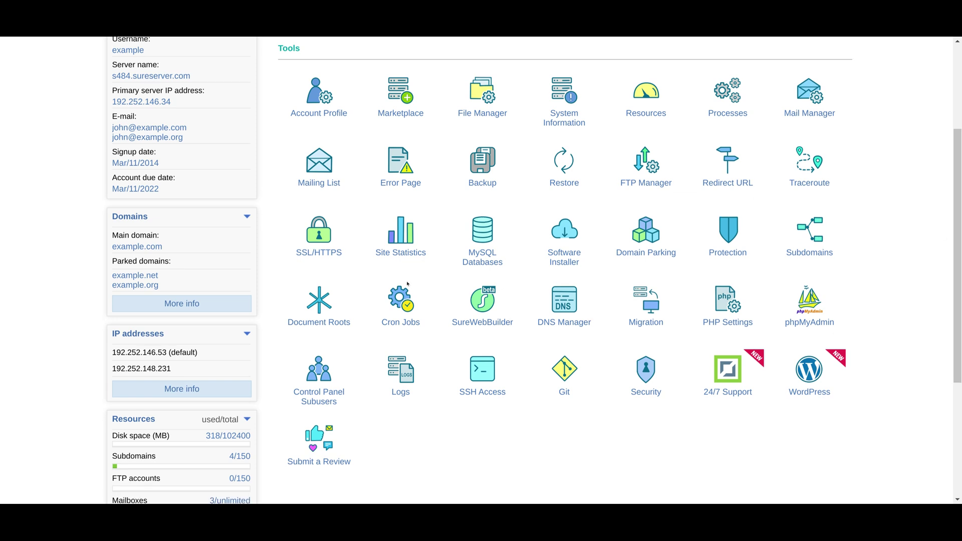
left_click(397, 303)
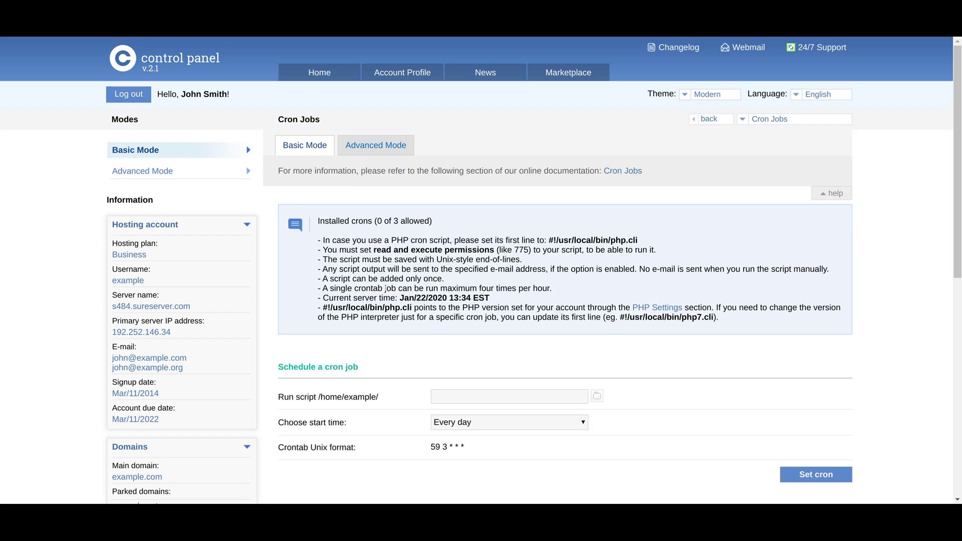
scroll(318, 215, "down", 3)
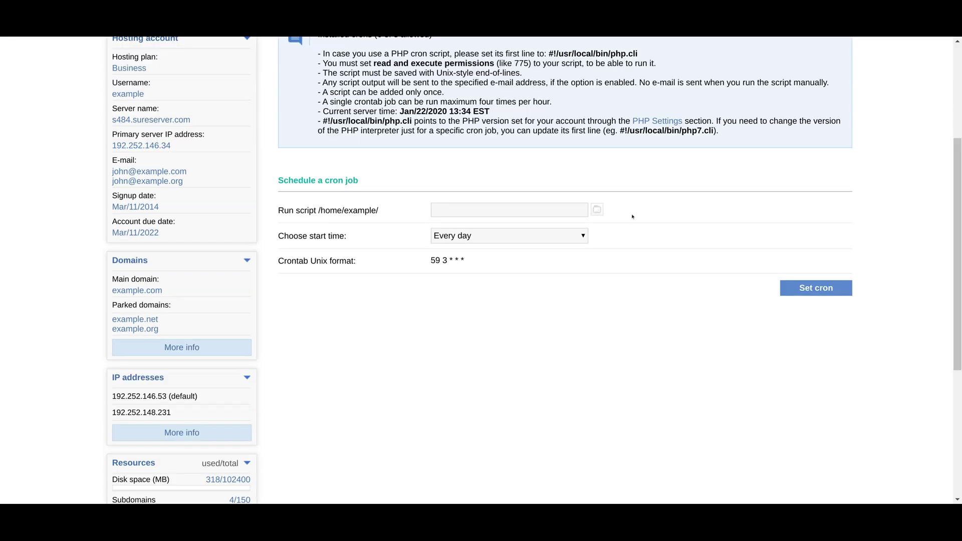
triple_click(333, 179)
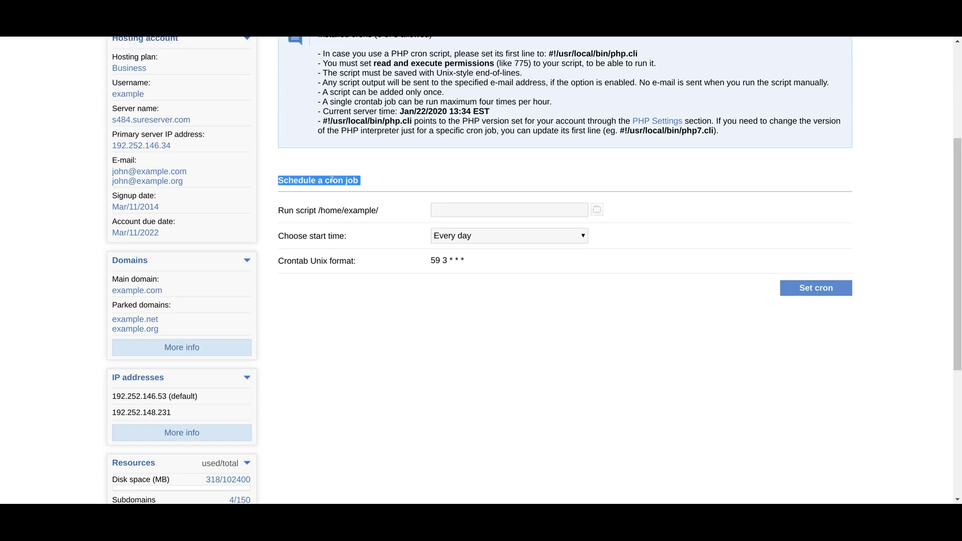
left_click_drag(276, 211, 379, 211)
left_click(379, 211)
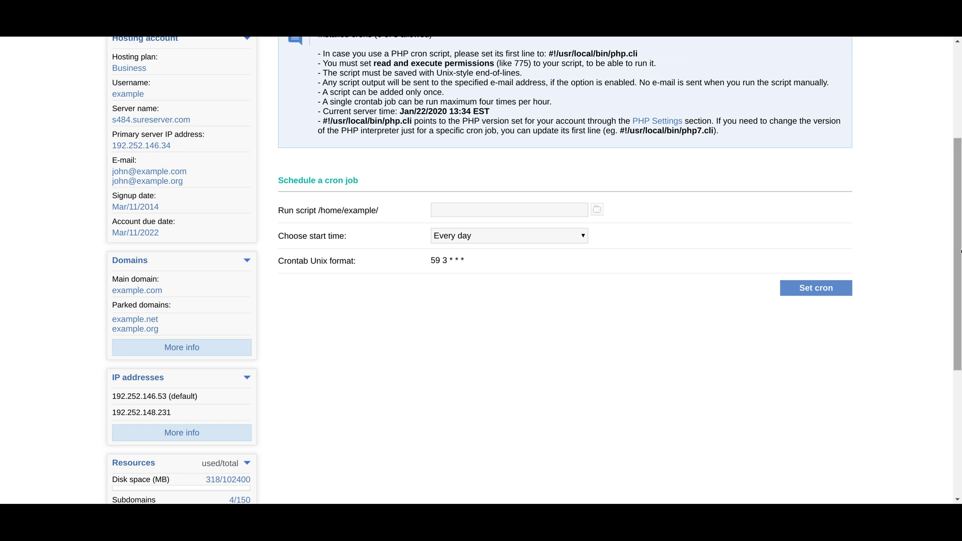
scroll(960, 251, "up", 3)
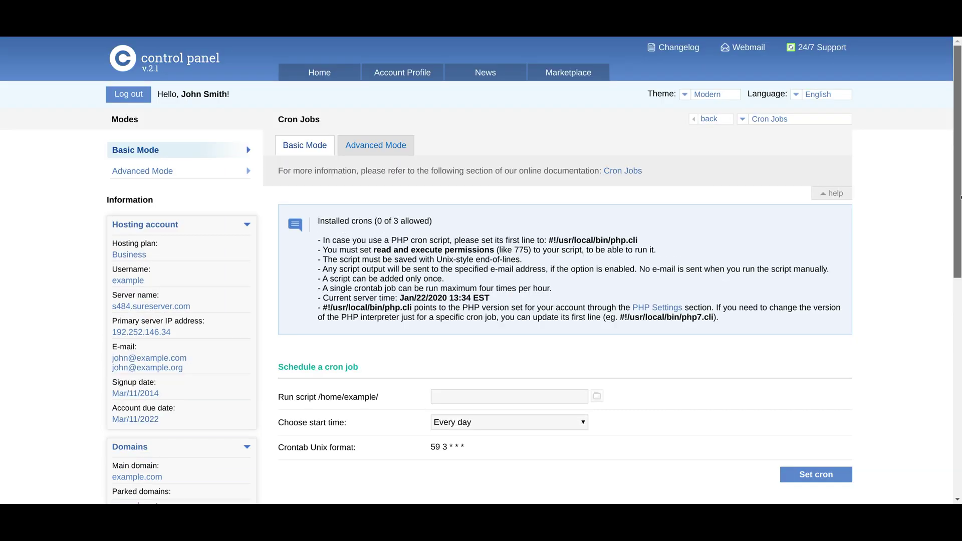
Browse the Advanced Mode schedule lists, then return to Home.
left_click(377, 147)
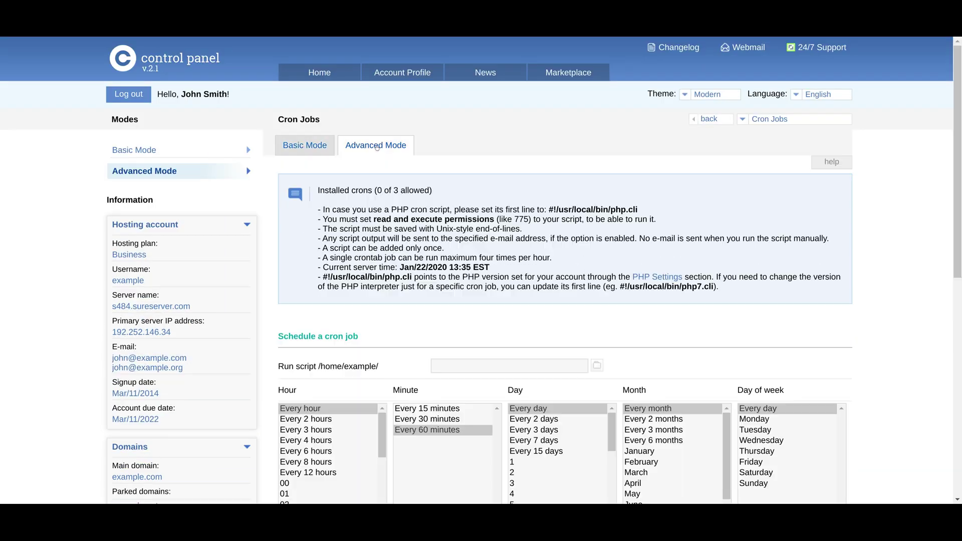
scroll(960, 220, "down", 2)
scroll(960, 220, "down", 4)
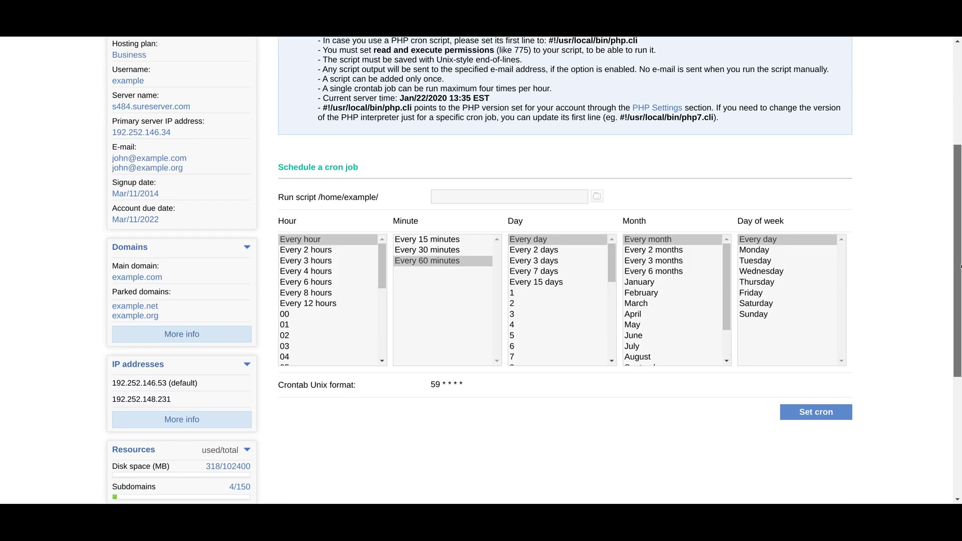
scroll(959, 188, "up", 5)
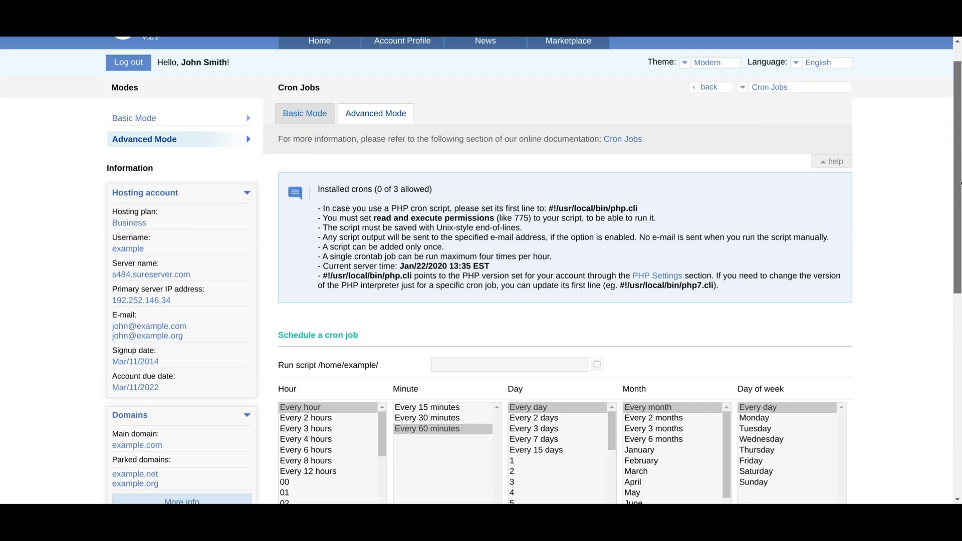
left_click(308, 44)
scroll(937, 311, "down", 3)
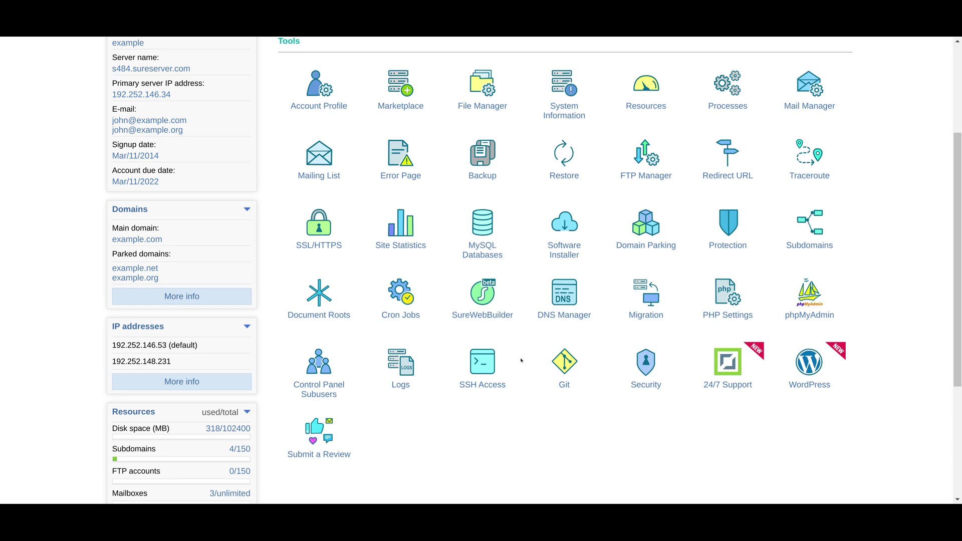
In DNS Manager, start editing the wildcard * A record, then cancel the edit.
left_click(572, 310)
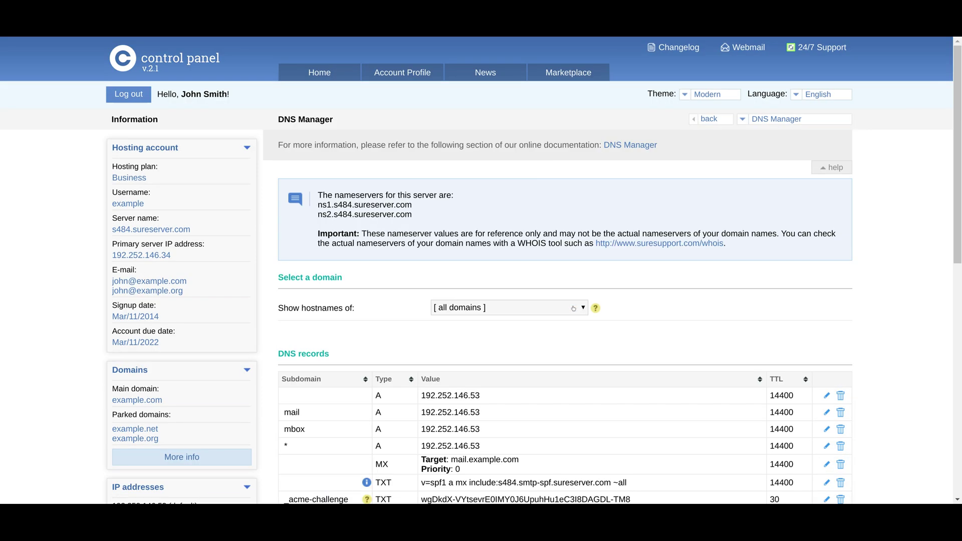
left_click_drag(951, 208, 952, 319)
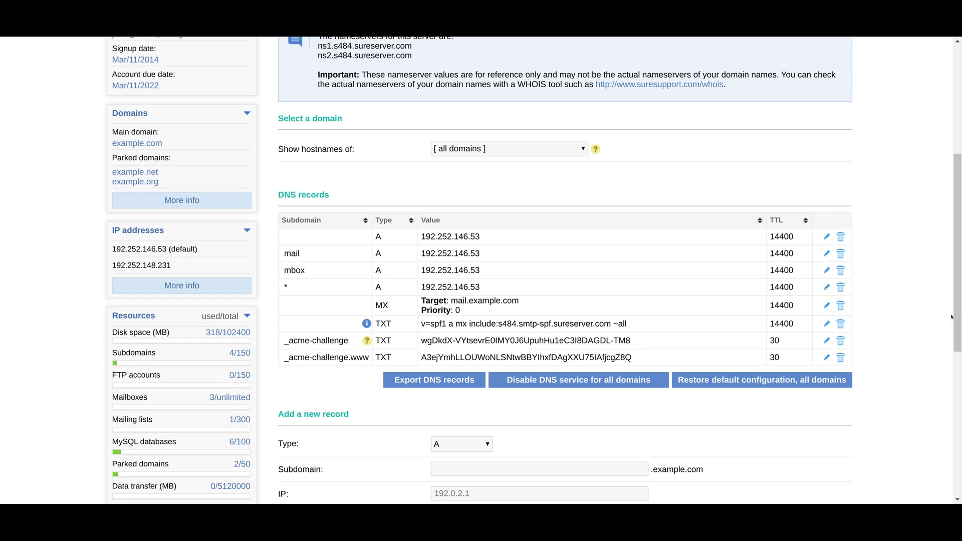
left_click(826, 288)
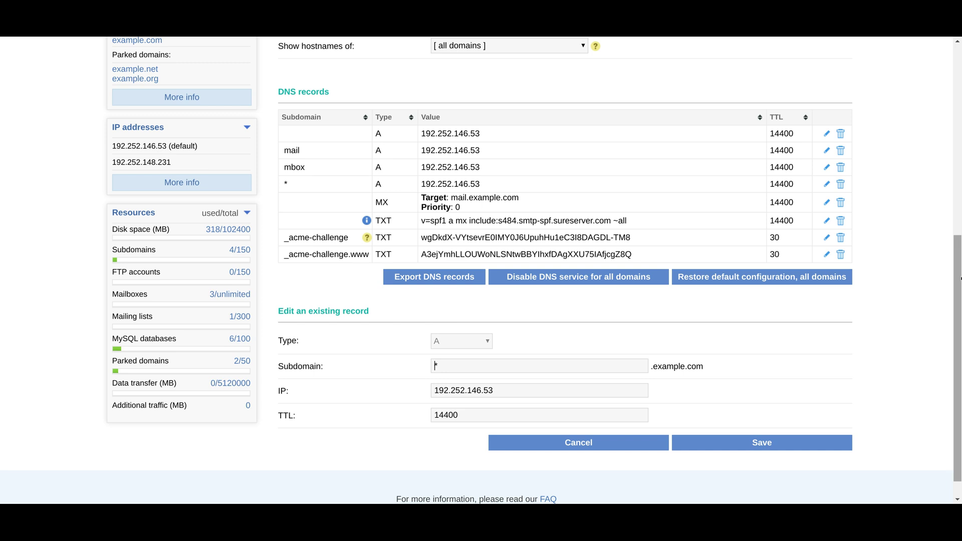
scroll(388, 294, "down", 1)
double_click(323, 280)
left_click(322, 281)
left_click(577, 418)
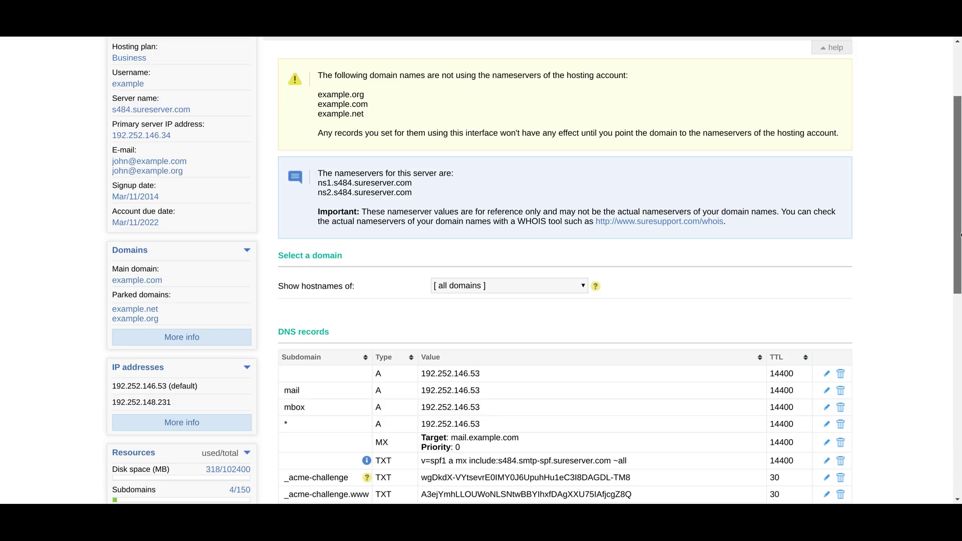
Review the Add a new record section and the SPF and DKIM protection status lines.
scroll(244, 238, "down", 6)
triple_click(290, 240)
left_click(291, 239)
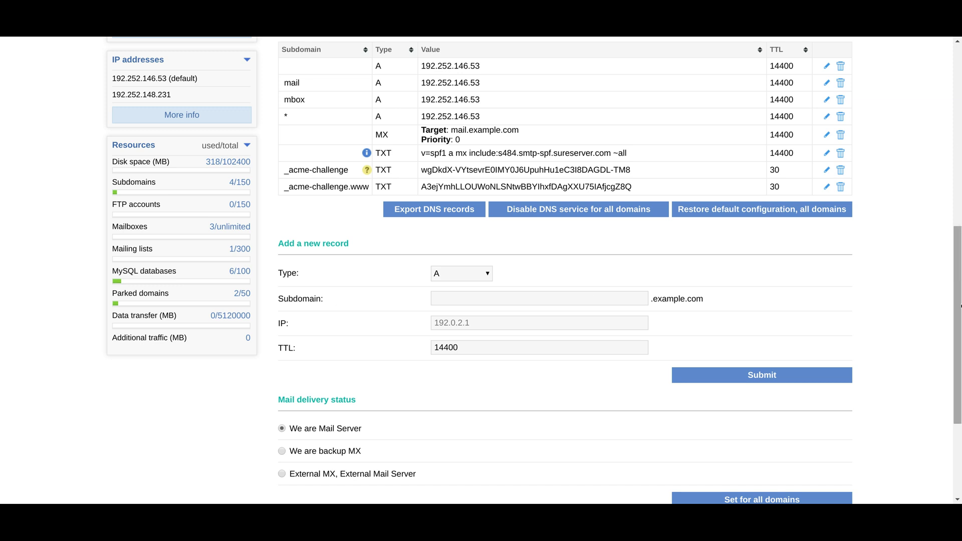
left_click_drag(957, 340, 961, 410)
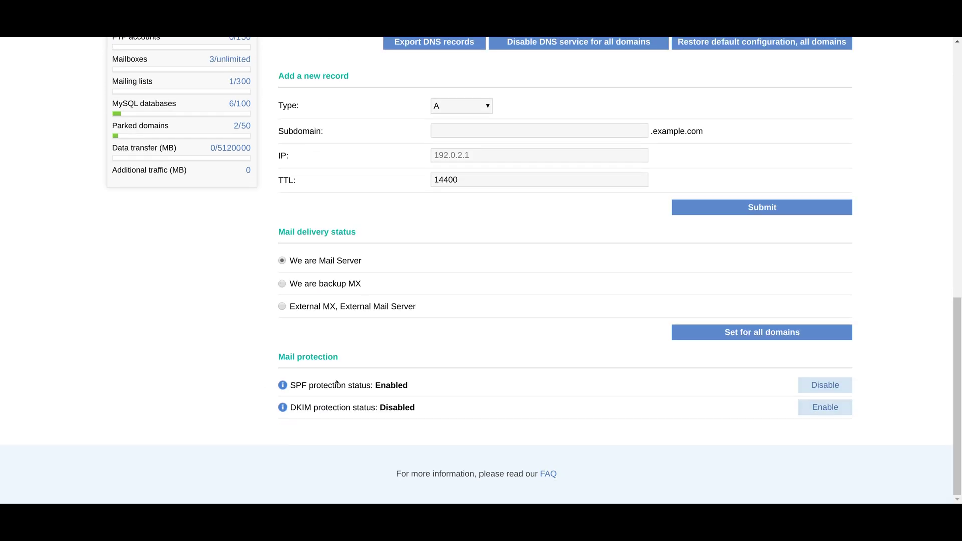
triple_click(422, 387)
triple_click(321, 403)
left_click(319, 403)
Enable DKIM mail protection, then return to the Home page.
key("Tab")
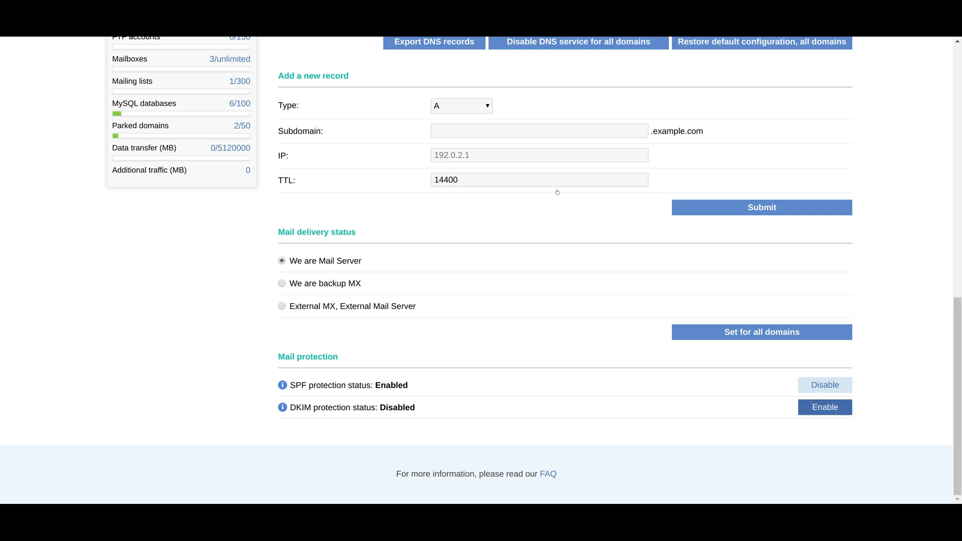
left_click(572, 171)
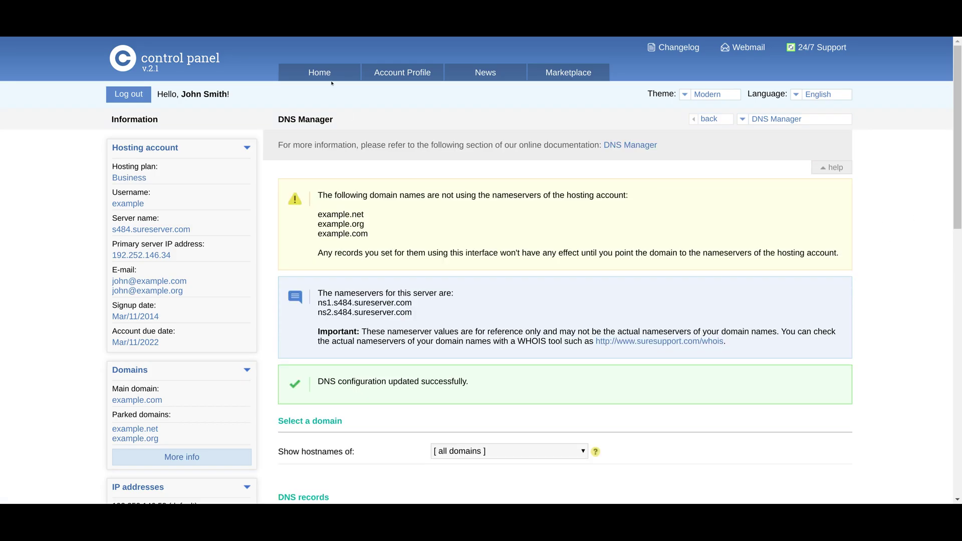
left_click(321, 72)
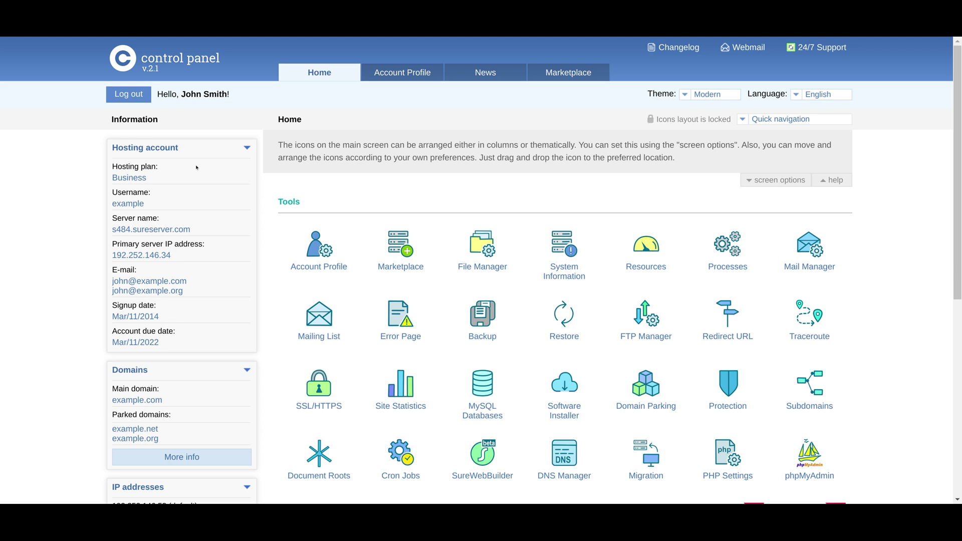
scroll(481, 271, "down", 3)
left_click_drag(961, 233, 956, 285)
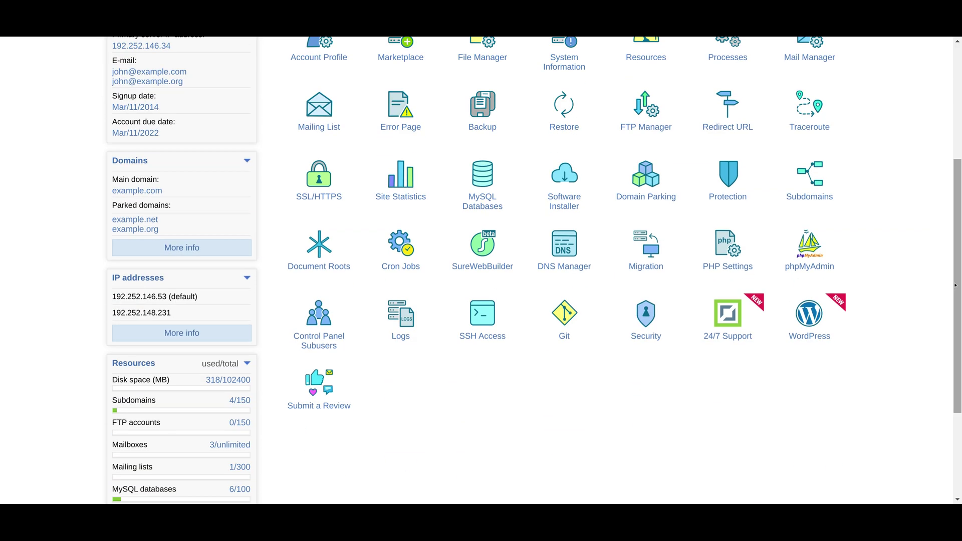
left_click(639, 249)
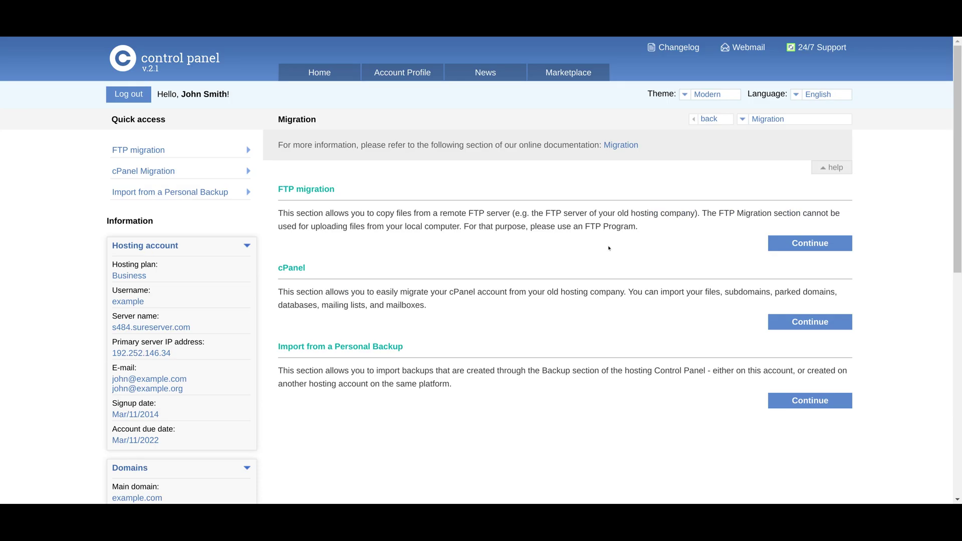
triple_click(313, 187)
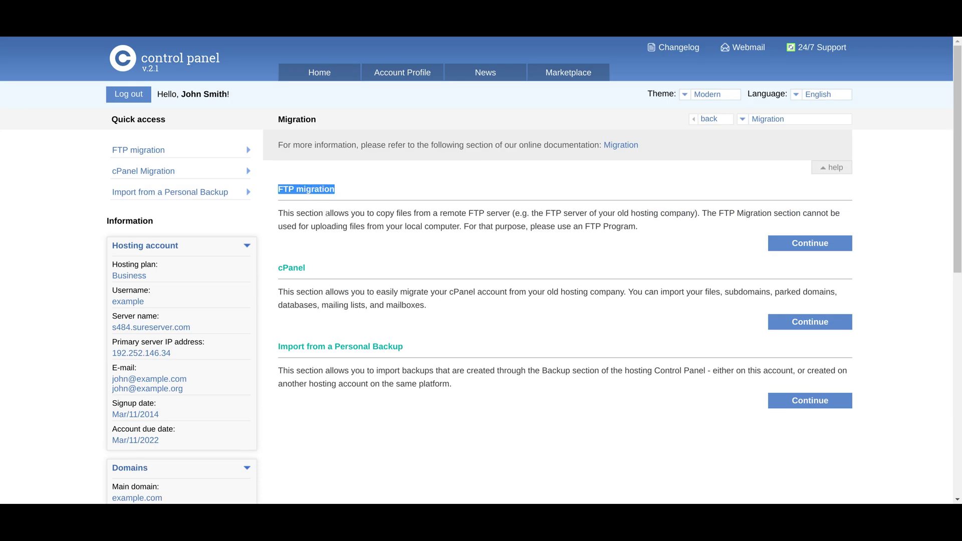
left_click(330, 218)
triple_click(290, 266)
left_click(289, 266)
double_click(296, 347)
left_click(298, 346)
triple_click(300, 346)
left_click(301, 344)
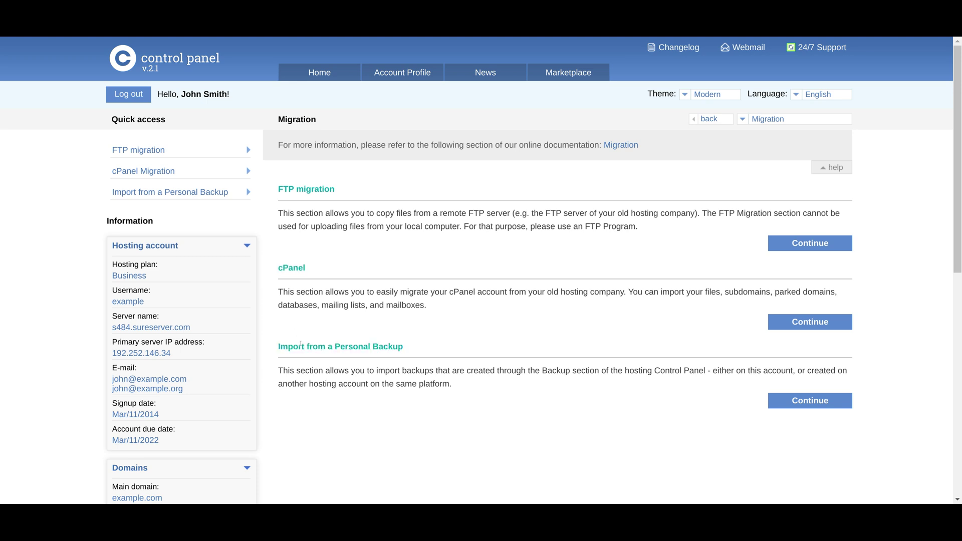
left_click(311, 72)
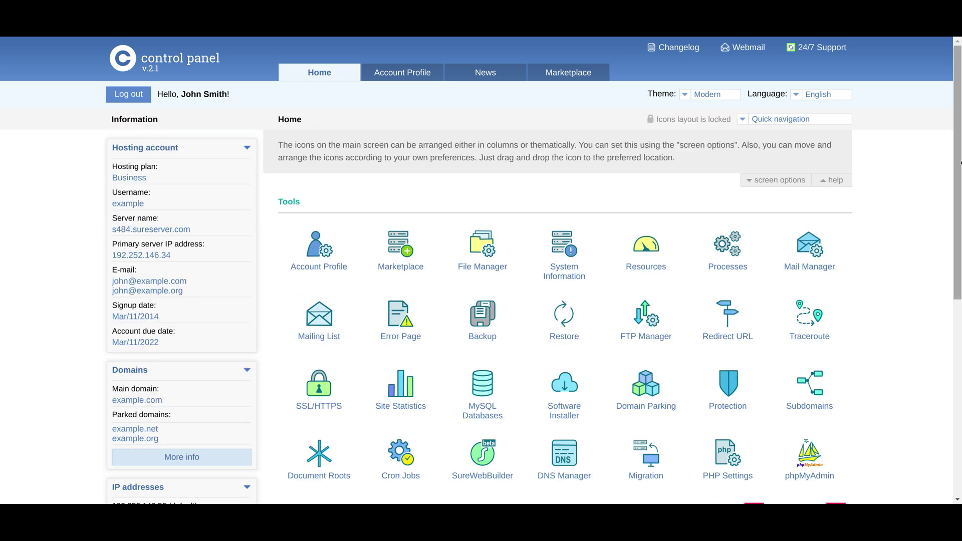
scroll(961, 274, "down", 5)
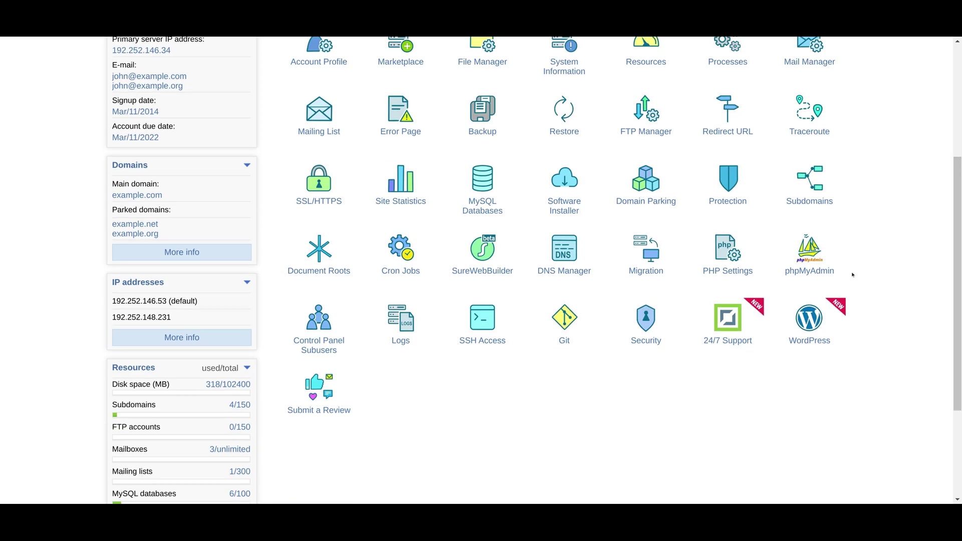
In PHP Settings, load GLOBAL PHP.INI FILE, then show Default PHP Version with PHP 7.3 current.
left_click(734, 272)
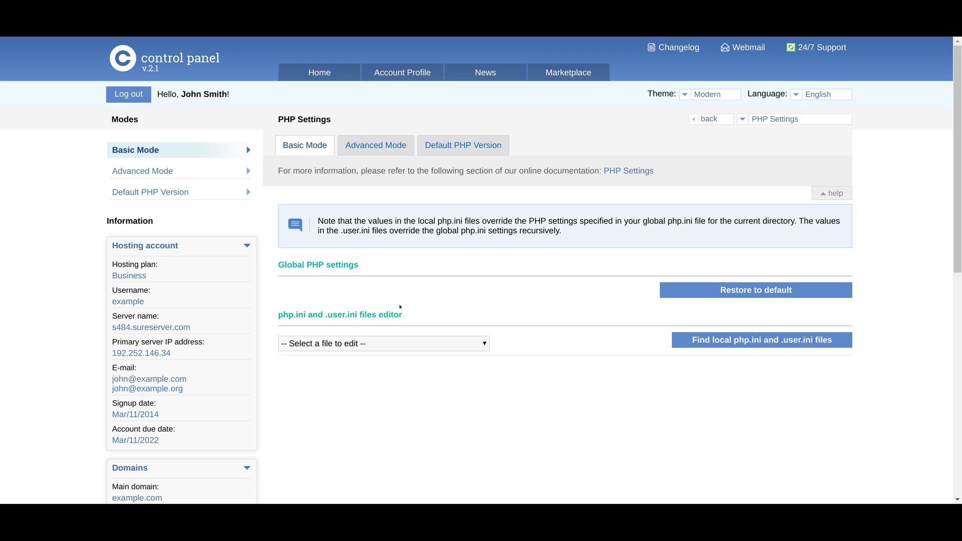
left_click(366, 344)
scroll(959, 239, "down", 2)
scroll(959, 239, "down", 2)
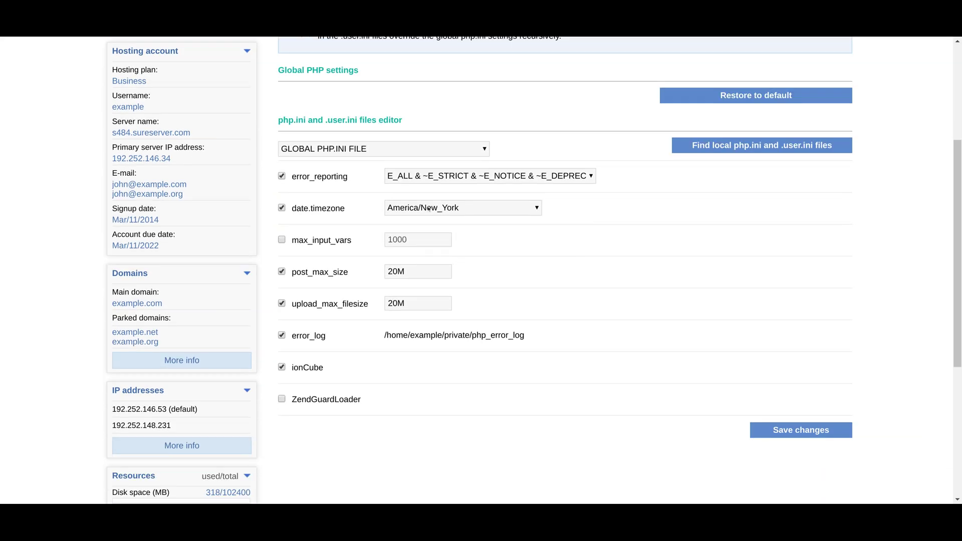
scroll(960, 189, "down", 4)
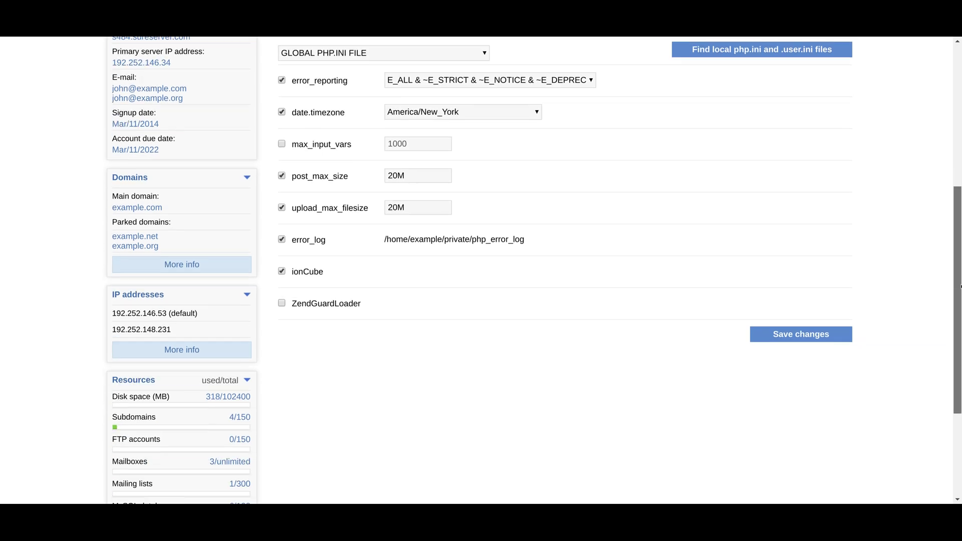
scroll(961, 189, "up", 6)
scroll(960, 188, "up", 1)
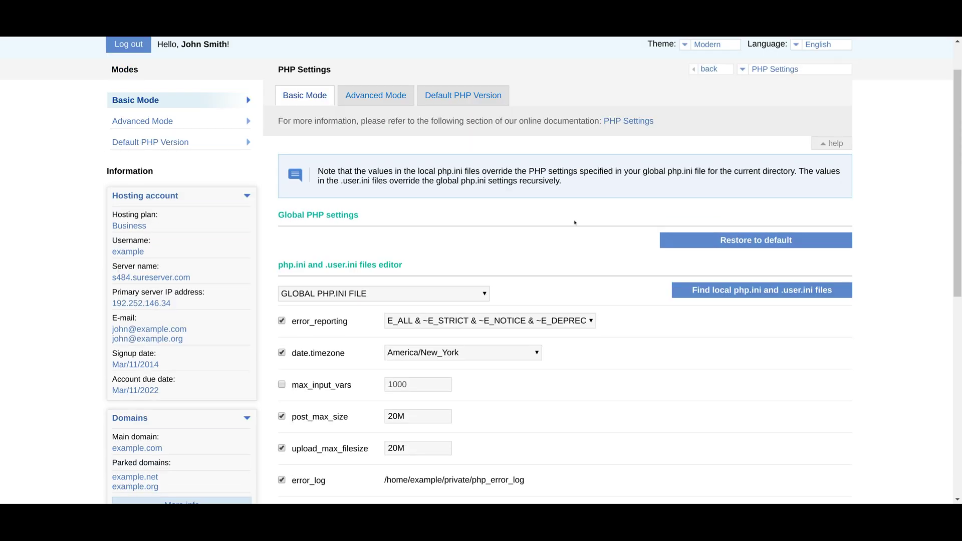
left_click(437, 96)
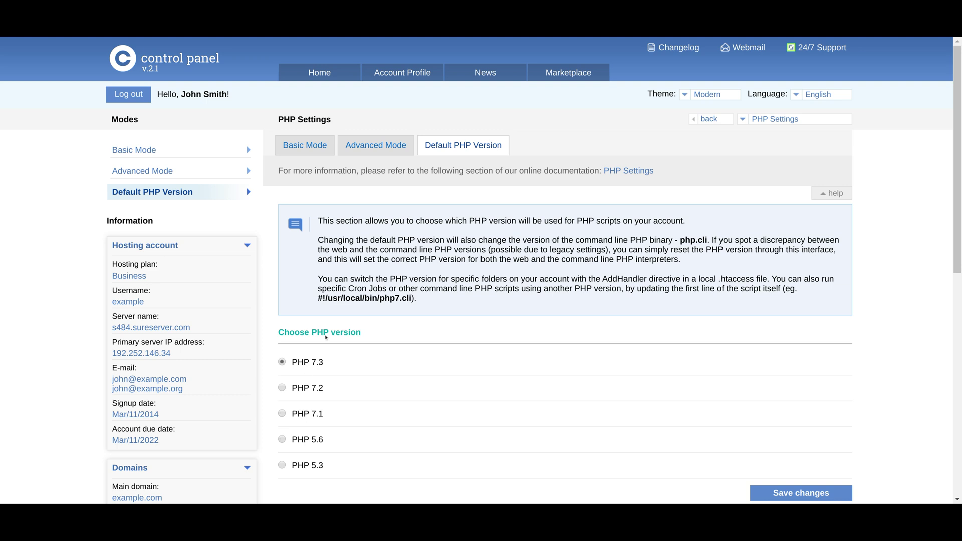
Go from the Home page to the Control Panel Subusers page.
left_click(332, 77)
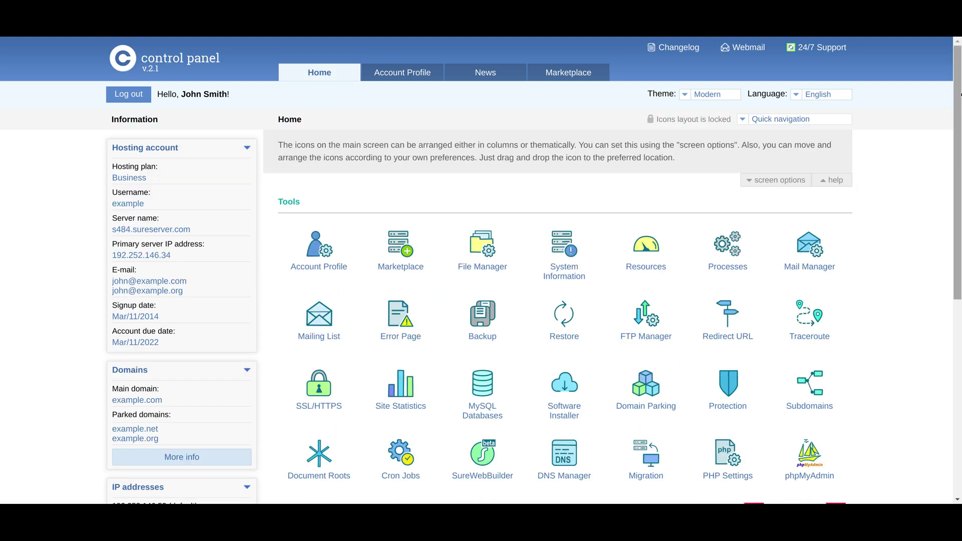
scroll(961, 139, "down", 1)
scroll(960, 139, "down", 3)
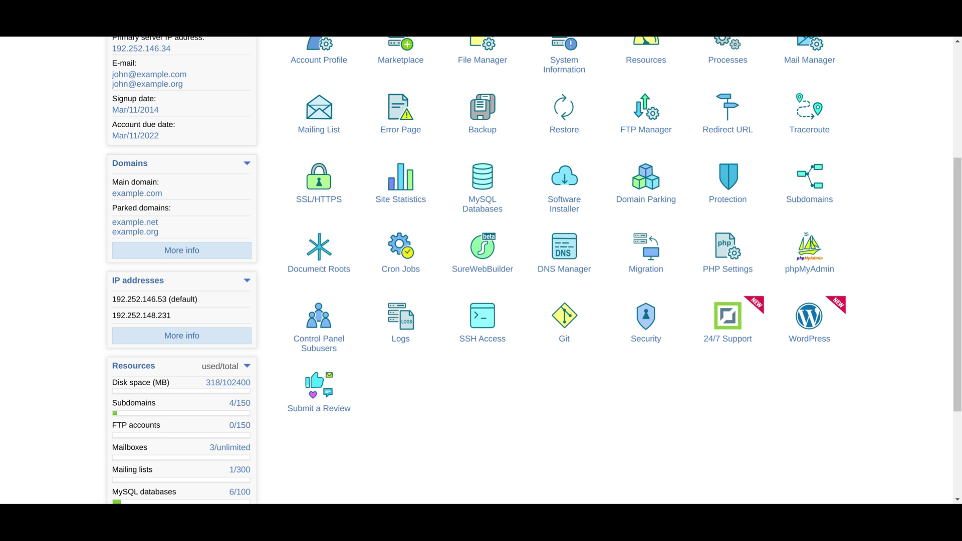
left_click(317, 337)
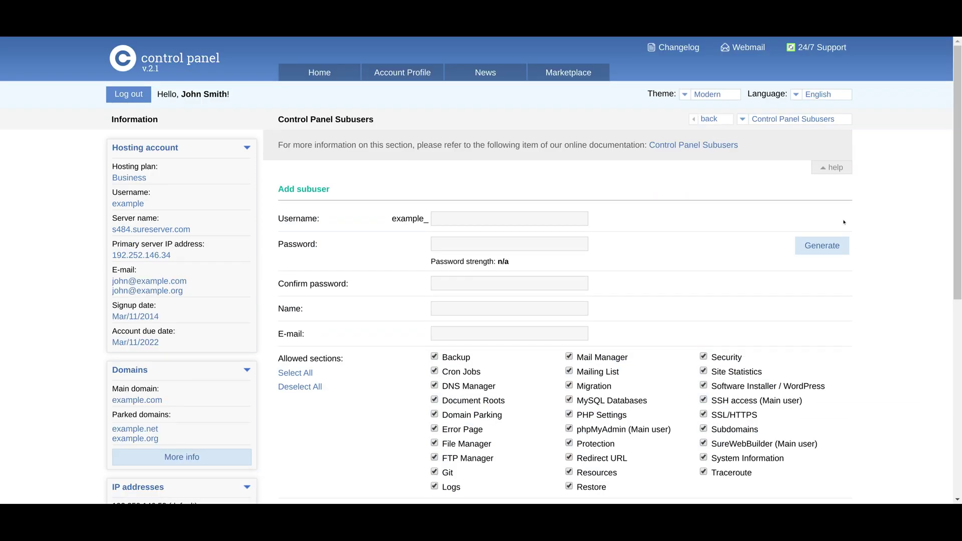
triple_click(328, 120)
left_click(328, 118)
Deselect all sections, tick Mail Manager, then return Home without adding the subuser.
left_click(316, 388)
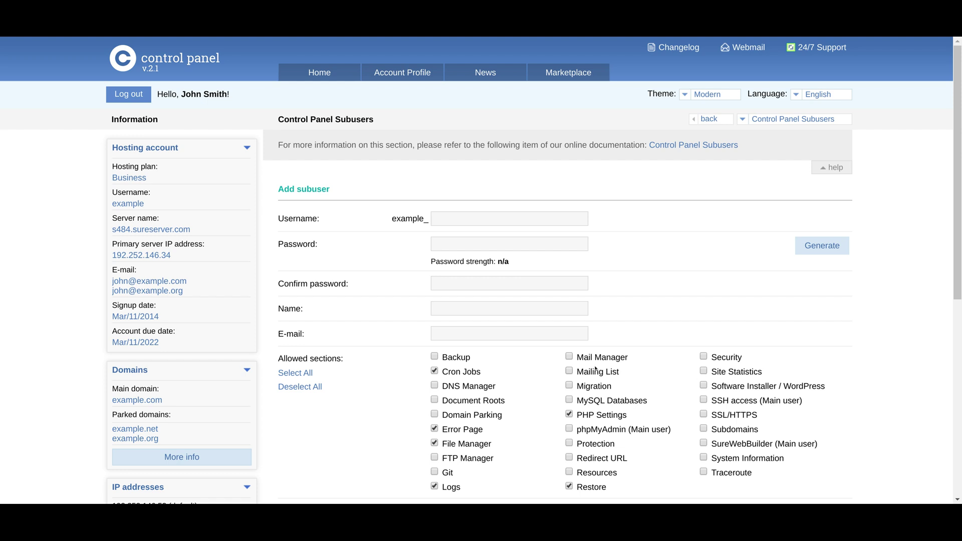
left_click(608, 358)
scroll(960, 321, "down", 3)
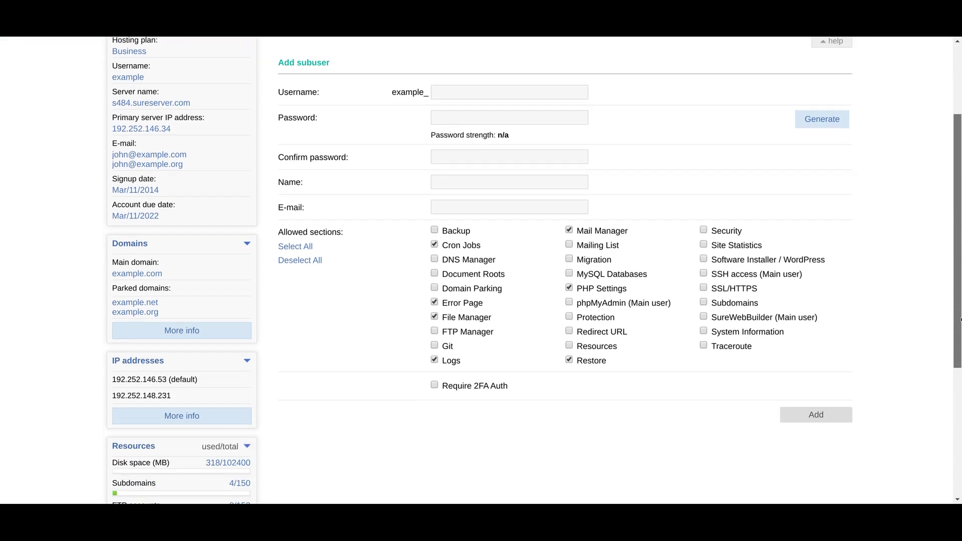
scroll(960, 322, "up", 3)
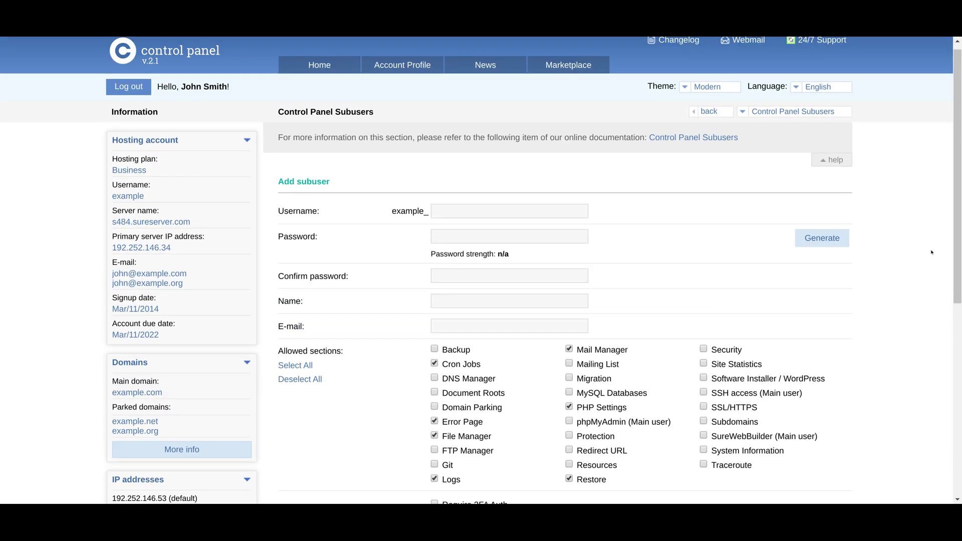
left_click(353, 62)
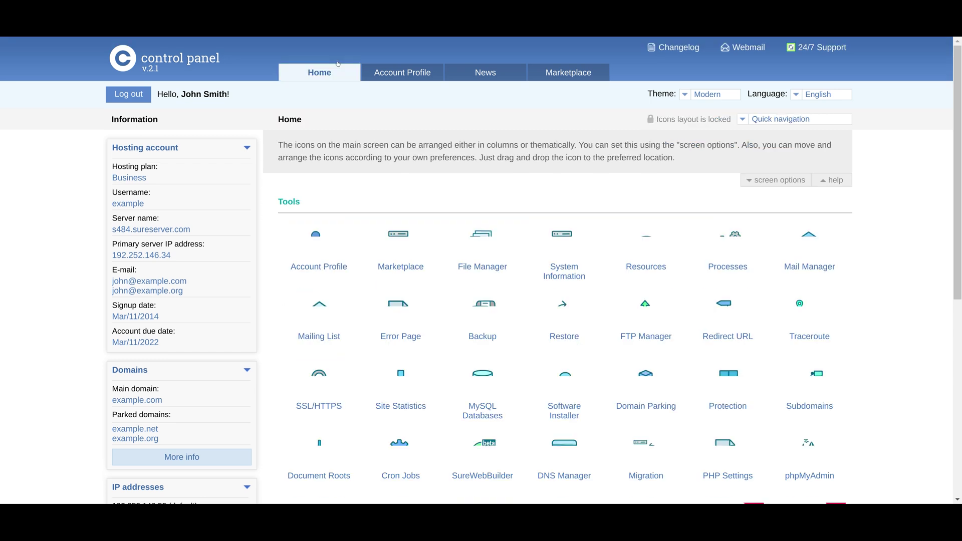
scroll(742, 203, "down", 4)
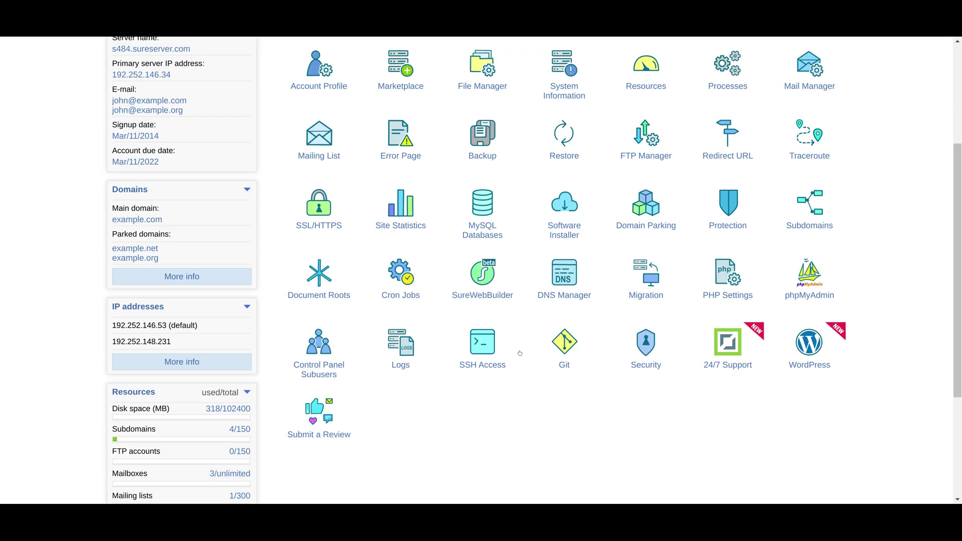
left_click(407, 358)
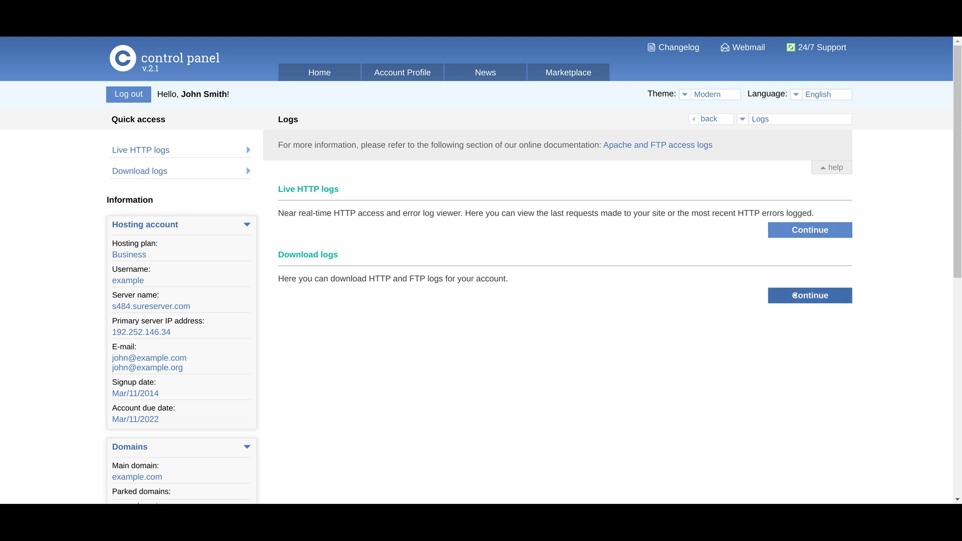
left_click(807, 229)
left_click_drag(955, 162, 924, 152)
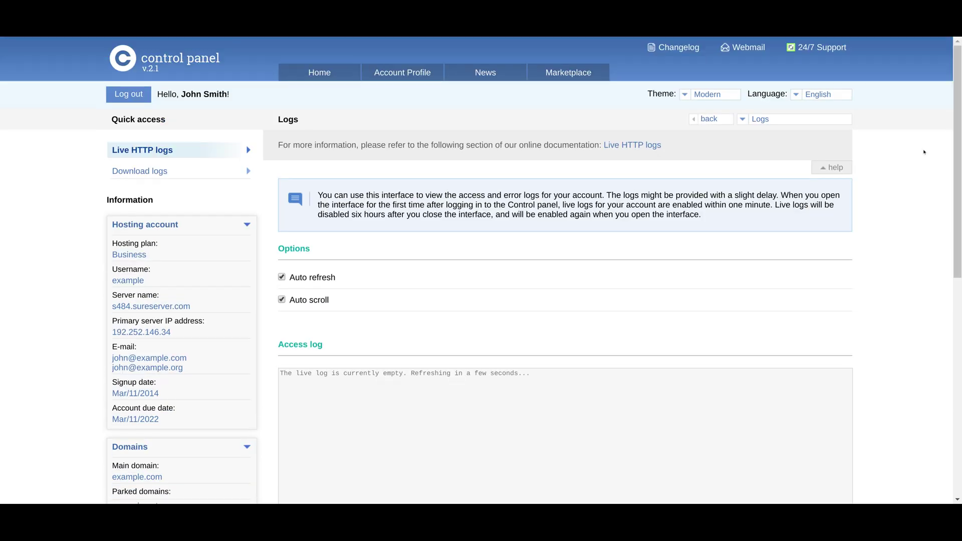
left_click(712, 119)
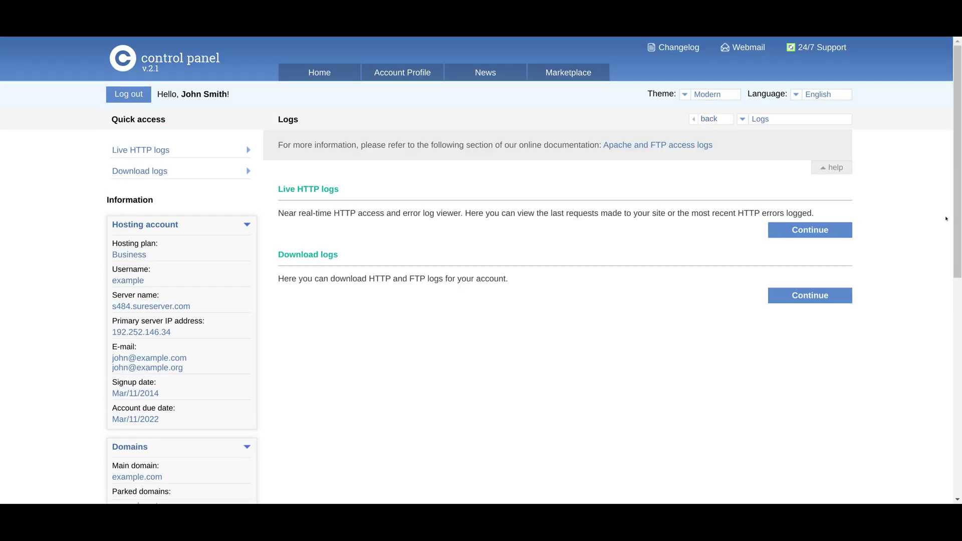
left_click(823, 296)
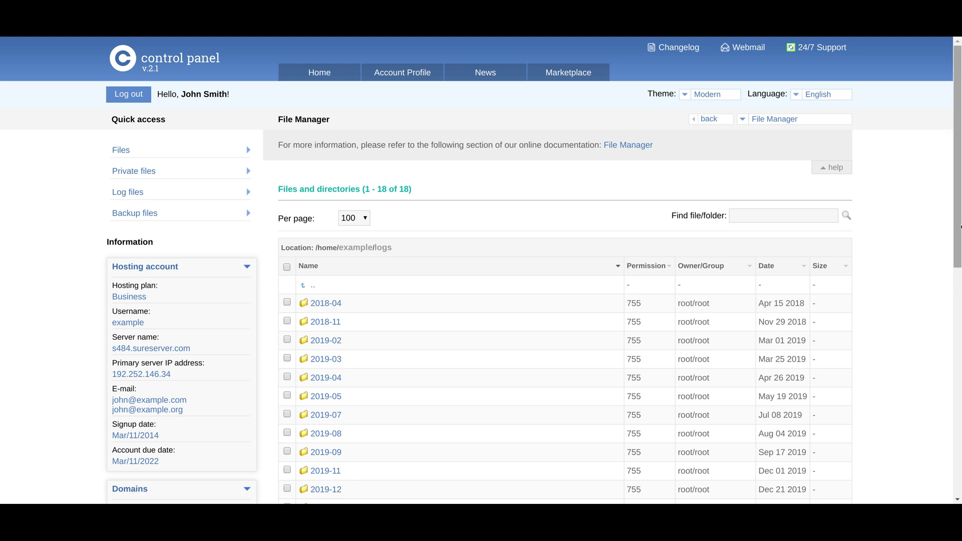
scroll(961, 232, "down", 2)
scroll(961, 232, "down", 6)
scroll(960, 171, "up", 8)
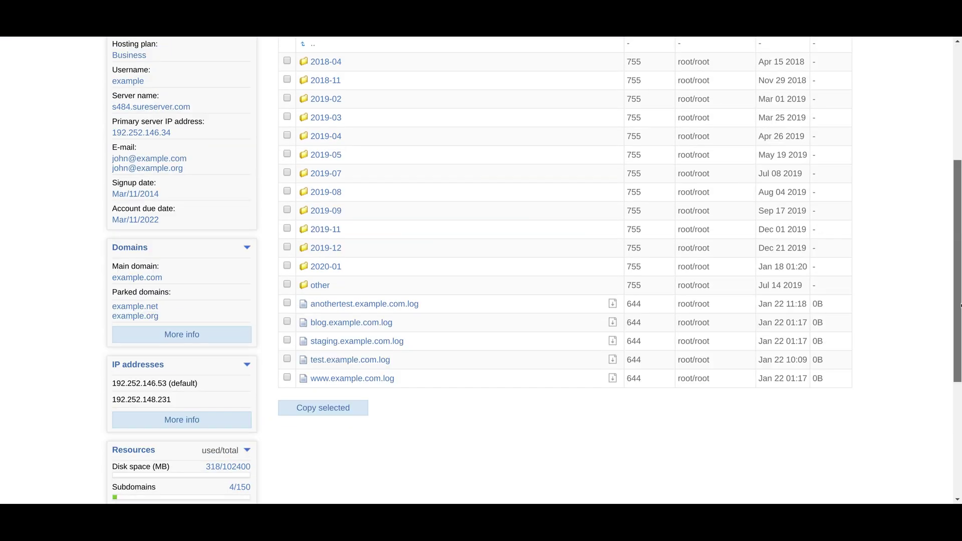
left_click(333, 79)
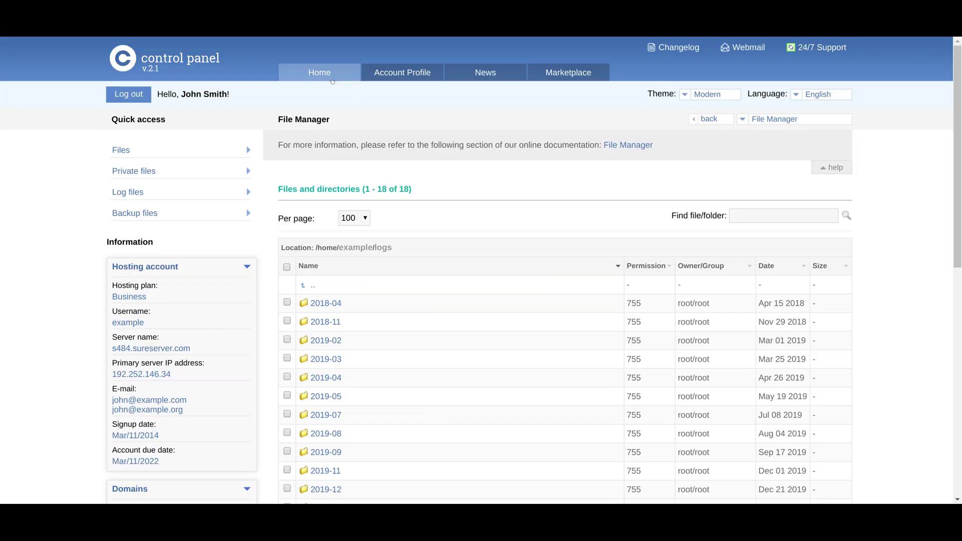
left_click_drag(960, 152, 956, 244)
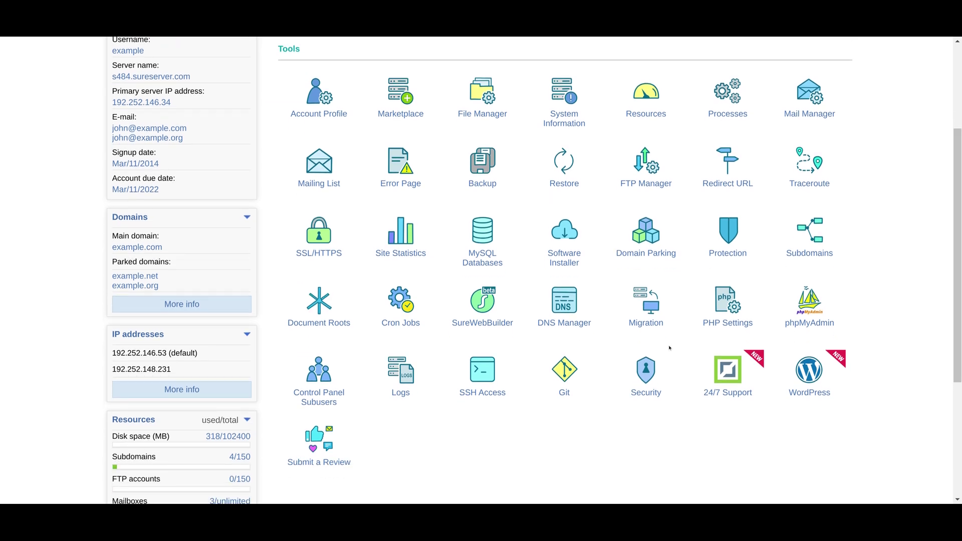
left_click(475, 376)
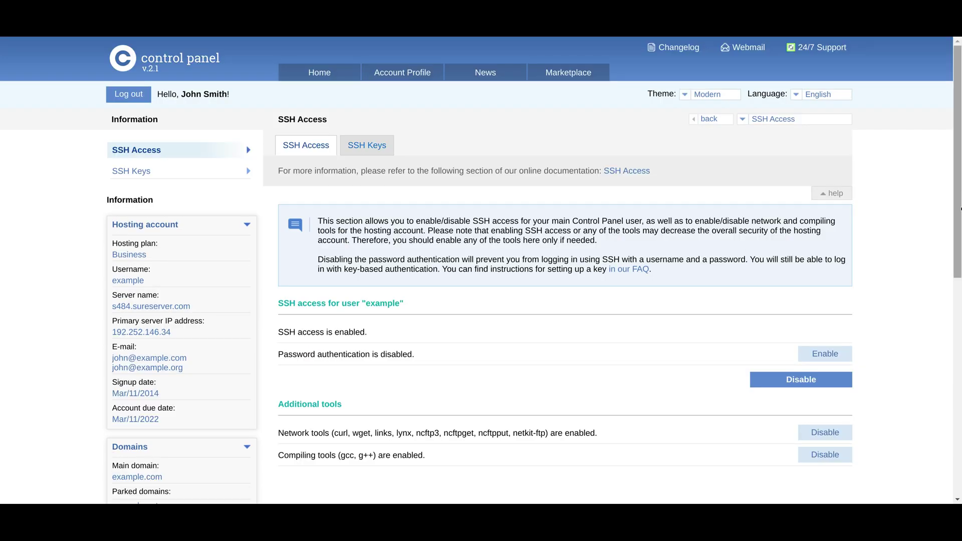
scroll(961, 205, "down", 1)
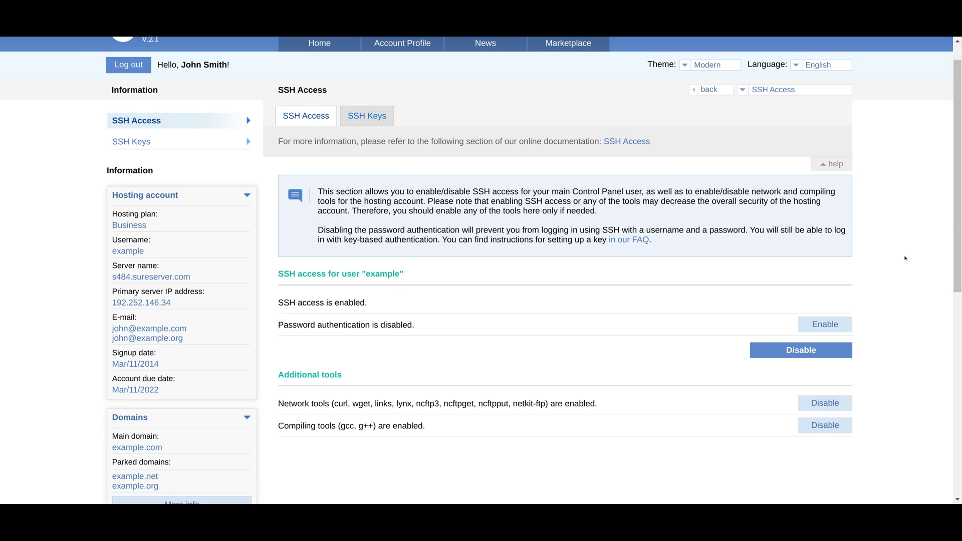
left_click(801, 350)
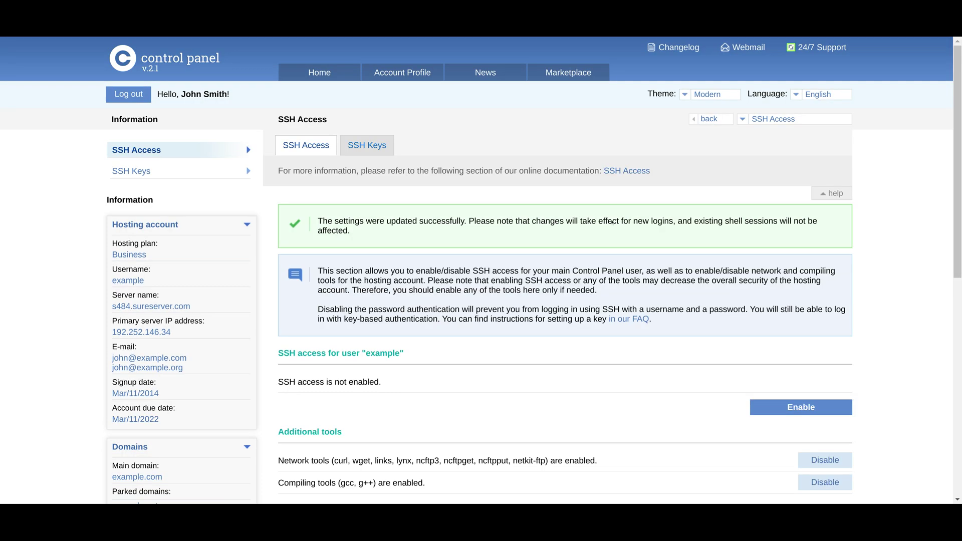
scroll(960, 303, "down", 5)
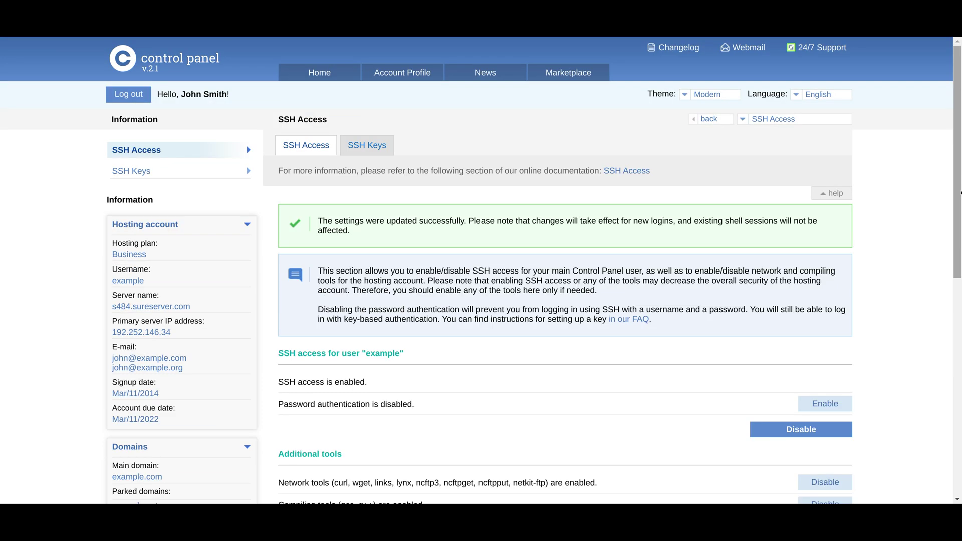
left_click(321, 73)
scroll(731, 302, "down", 3)
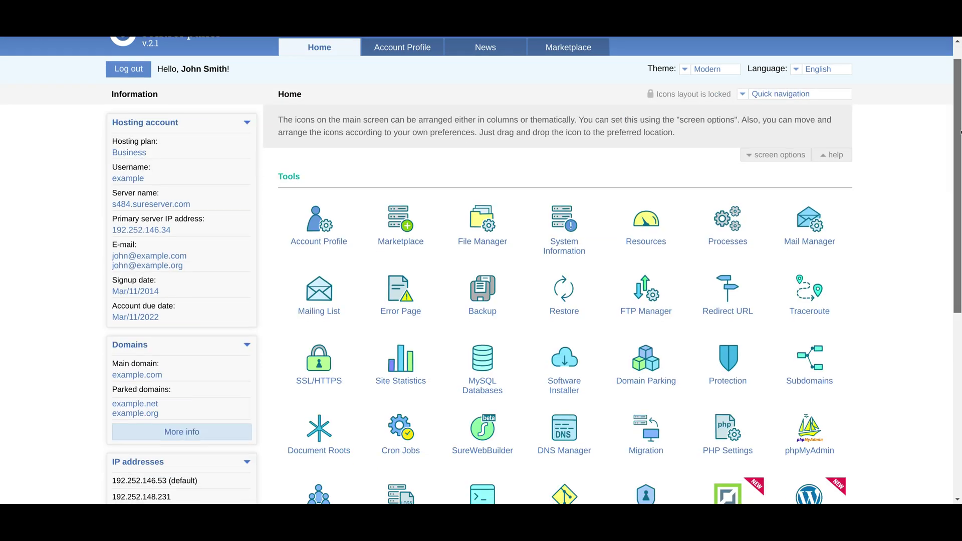
left_click(554, 354)
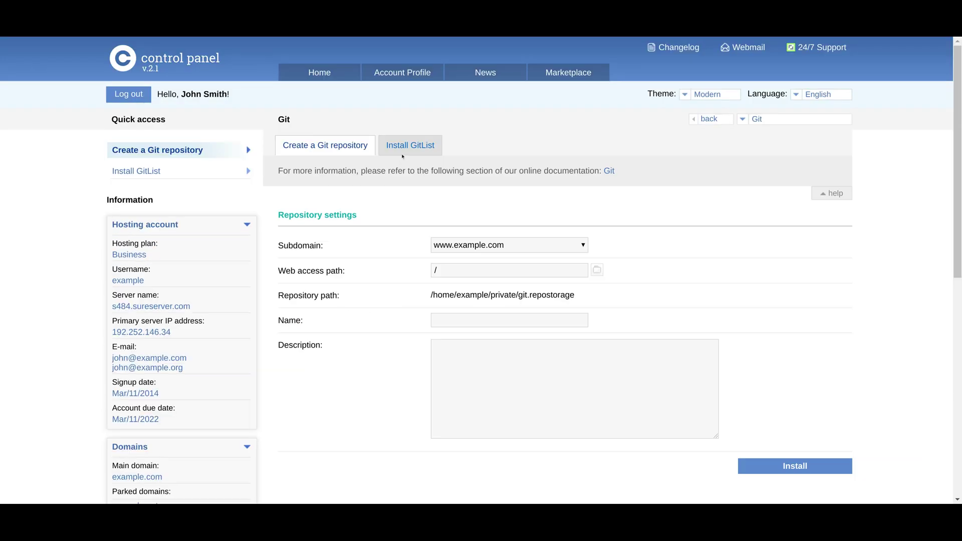
left_click(402, 155)
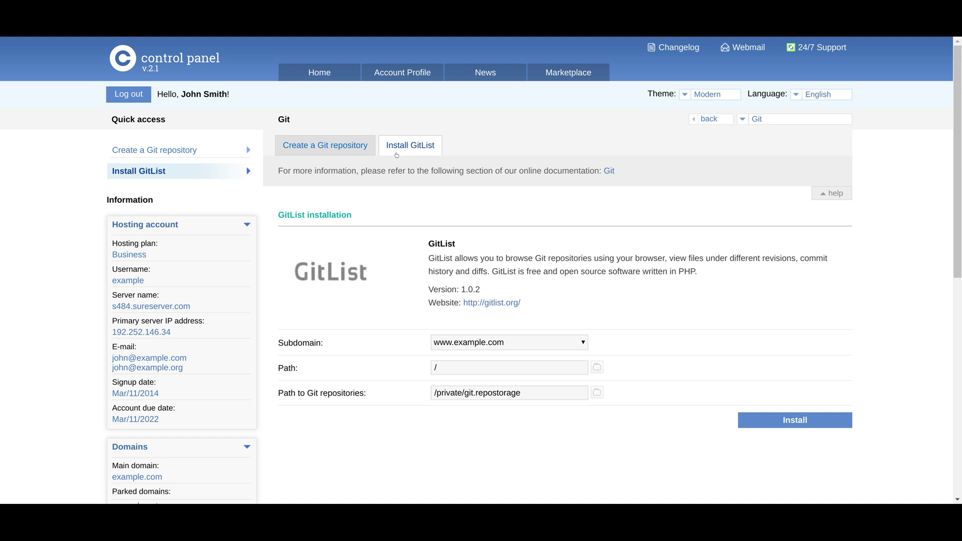
left_click(324, 74)
left_click_drag(960, 192, 960, 272)
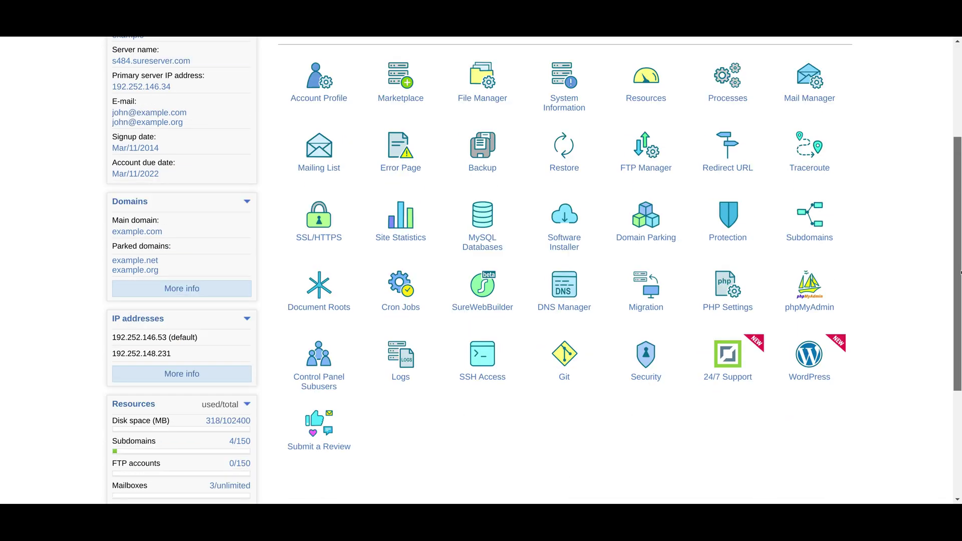
left_click(728, 355)
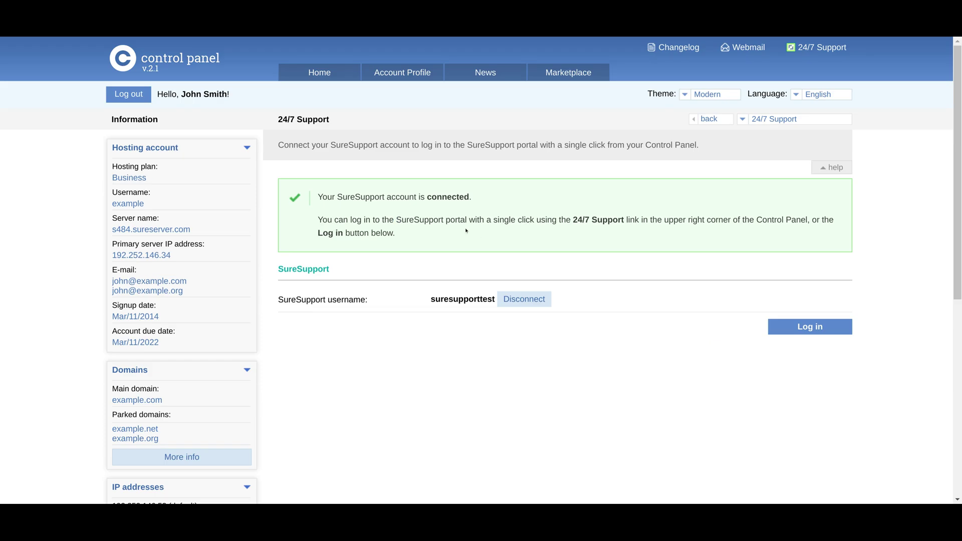
triple_click(401, 226)
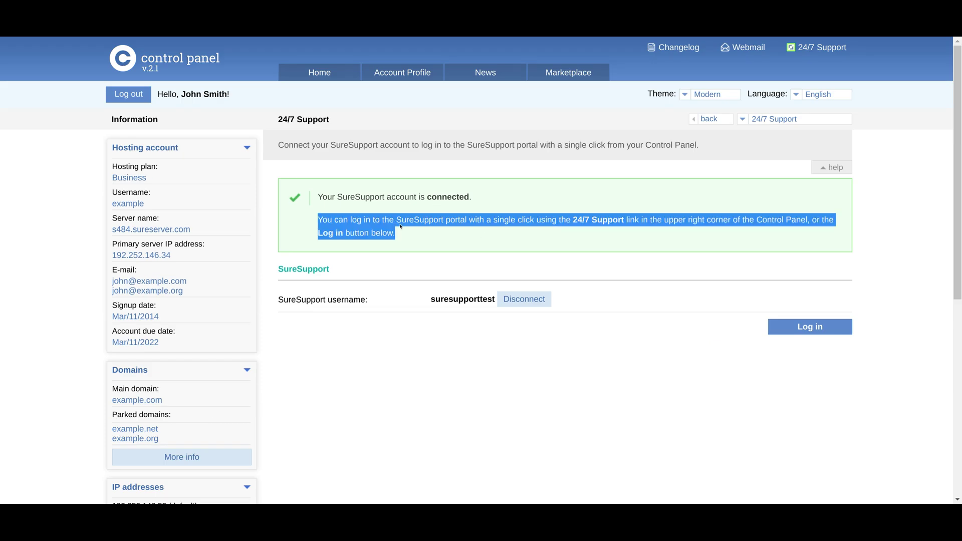
left_click(400, 227)
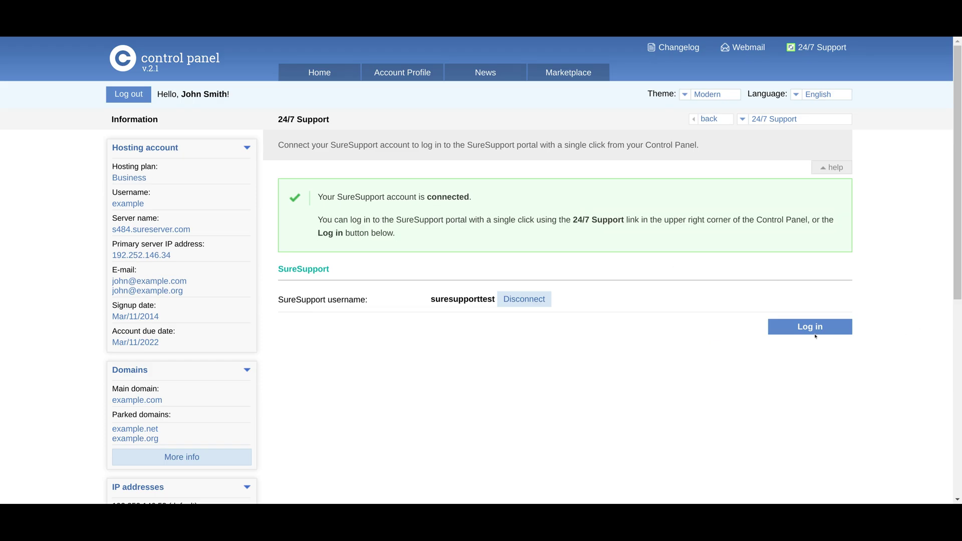
left_click(319, 76)
scroll(960, 138, "down", 4)
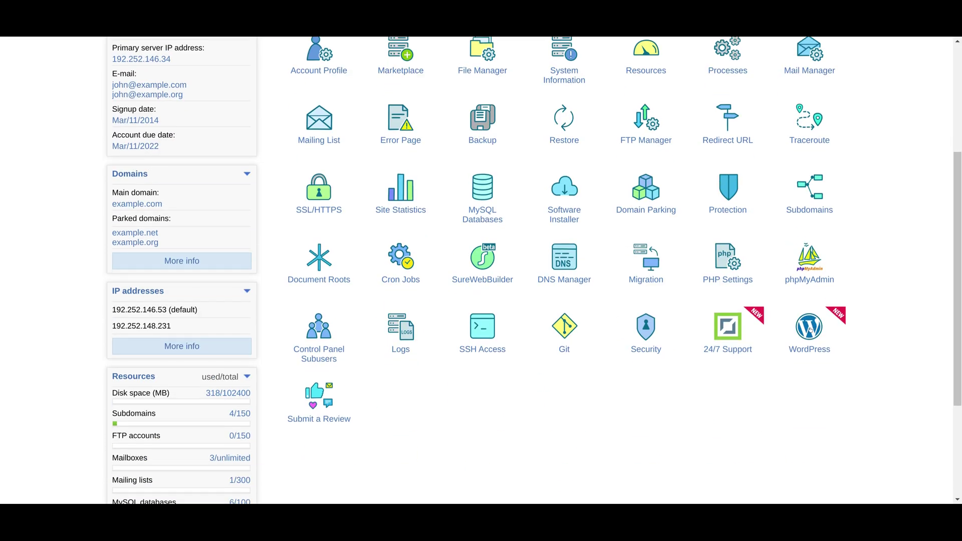
left_click(810, 329)
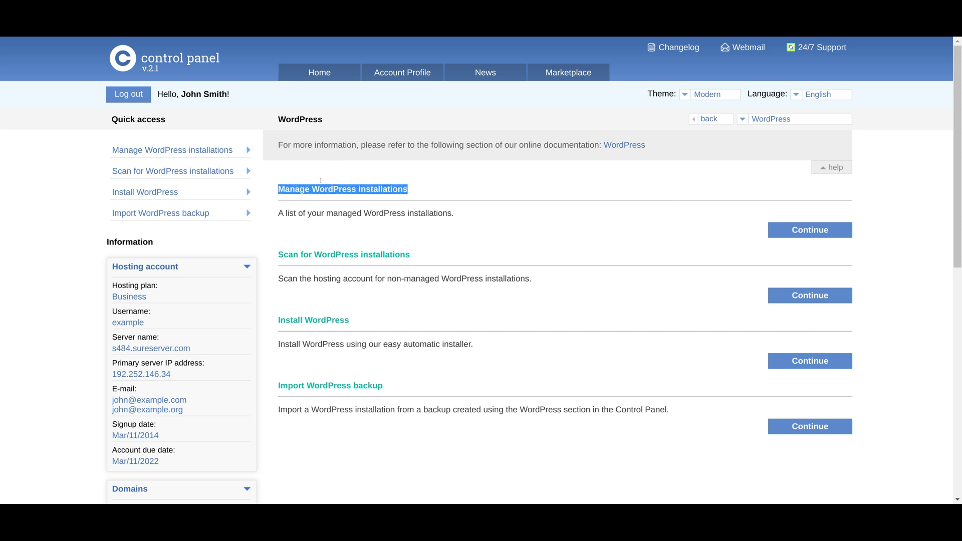
triple_click(333, 256)
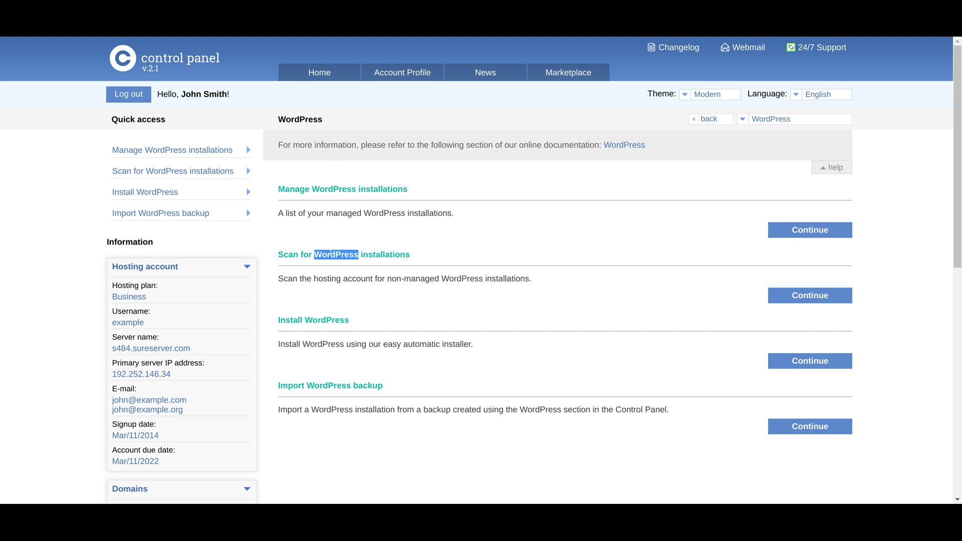
triple_click(331, 320)
left_click(362, 313)
left_click(793, 231)
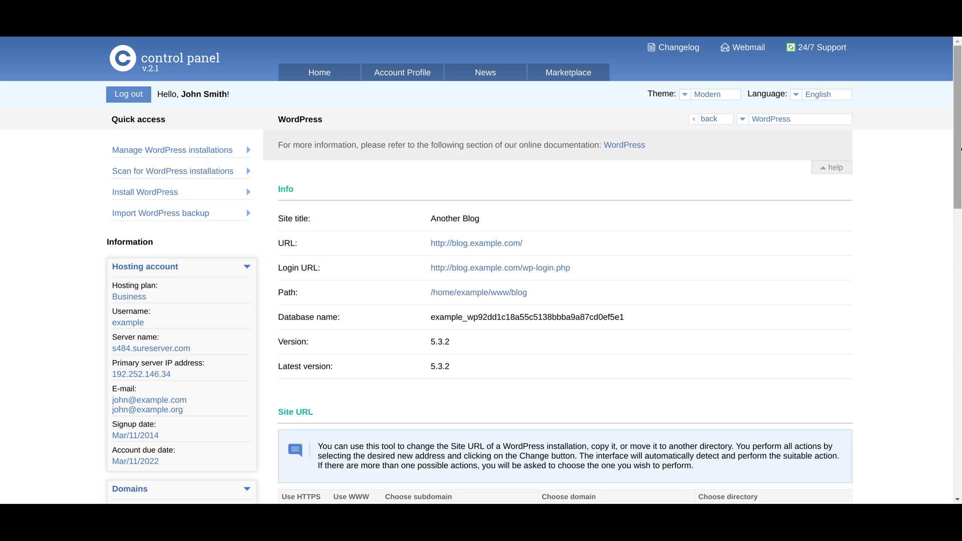
left_click_drag(961, 149, 960, 280)
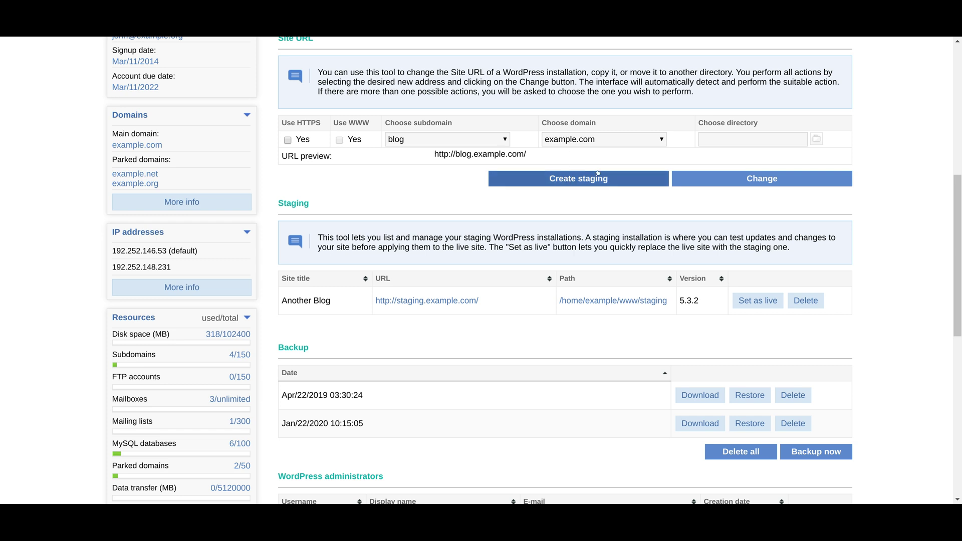
left_click_drag(960, 201, 960, 246)
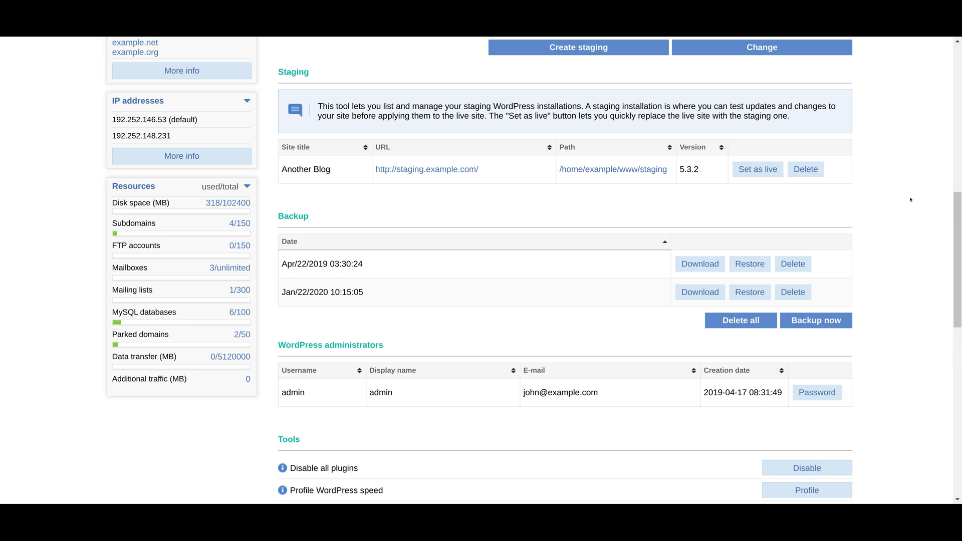
scroll(836, 271, "down", 2)
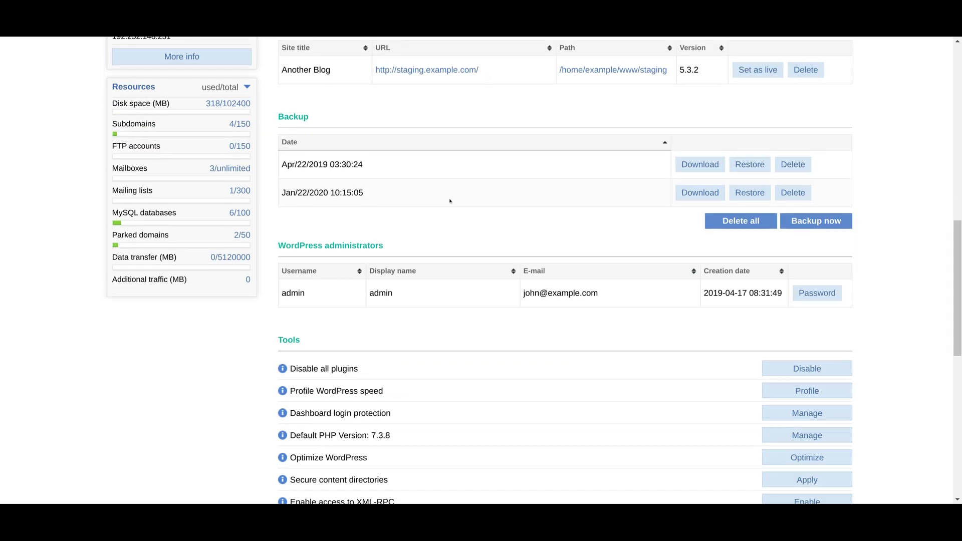
double_click(288, 116)
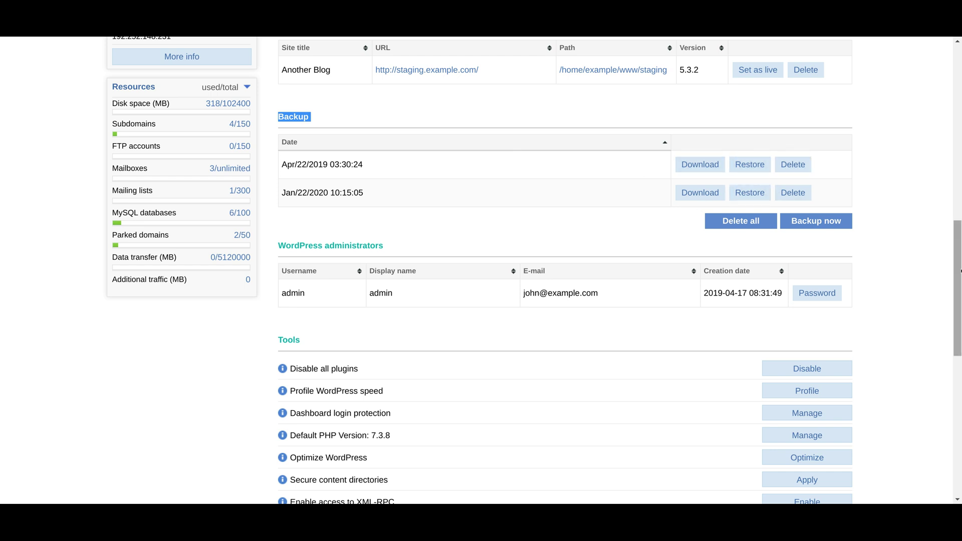
left_click_drag(960, 263, 960, 313)
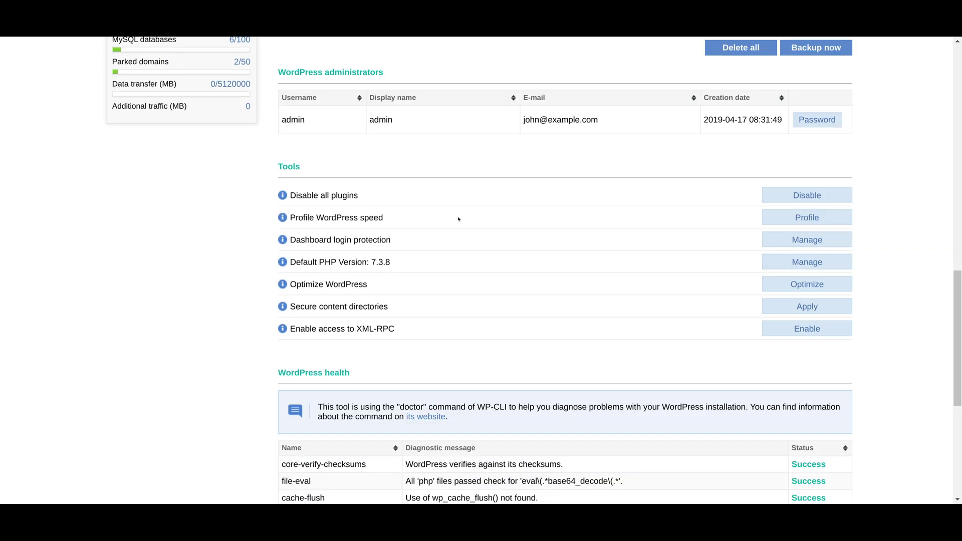
left_click_drag(299, 72, 699, 147)
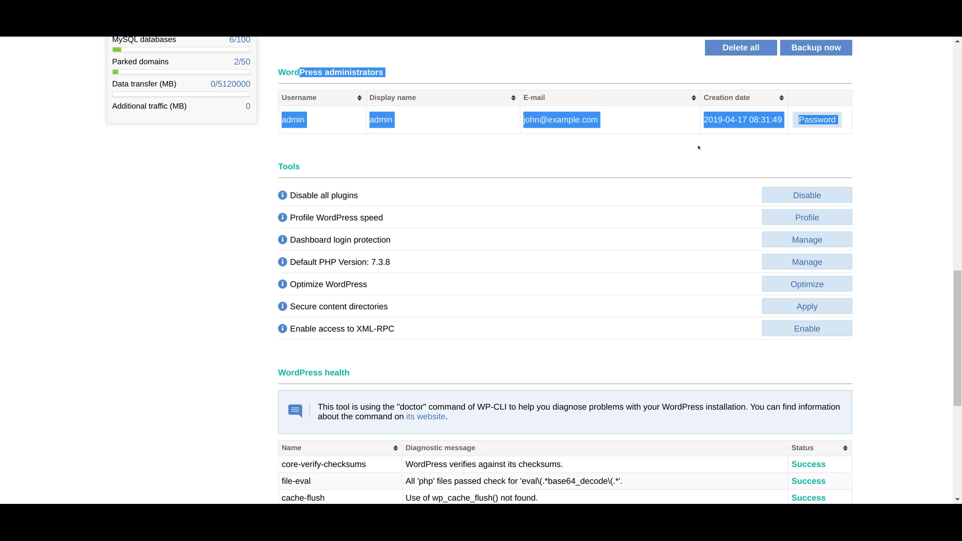
left_click(642, 146)
scroll(956, 334, "down", 2)
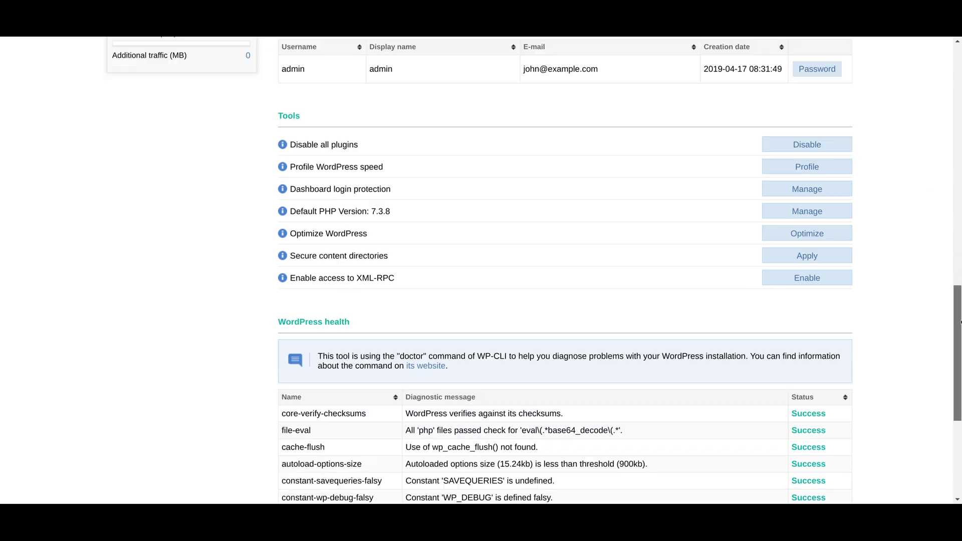
mouse_move(961, 340)
left_mouse_down()
mouse_move(961, 402)
mouse_move(961, 80)
left_mouse_up()
left_click(340, 70)
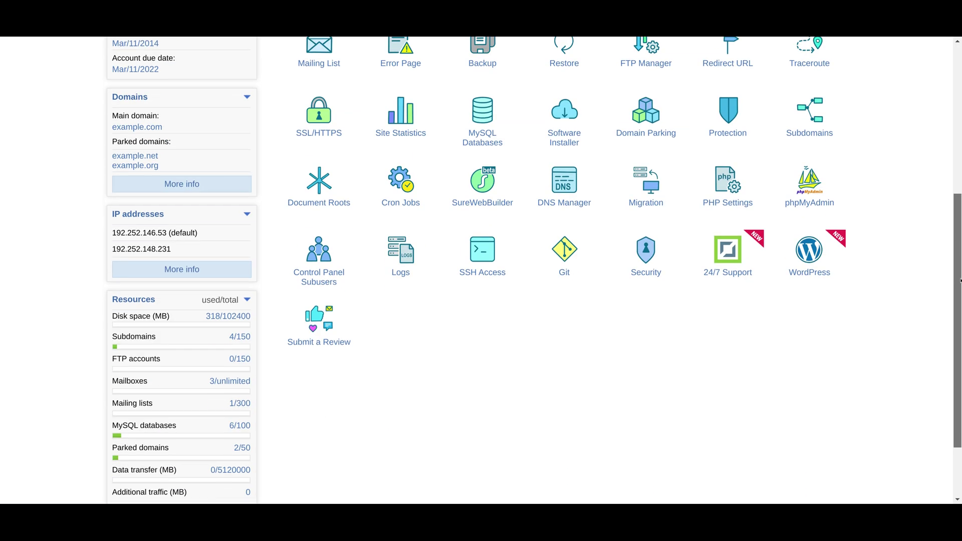